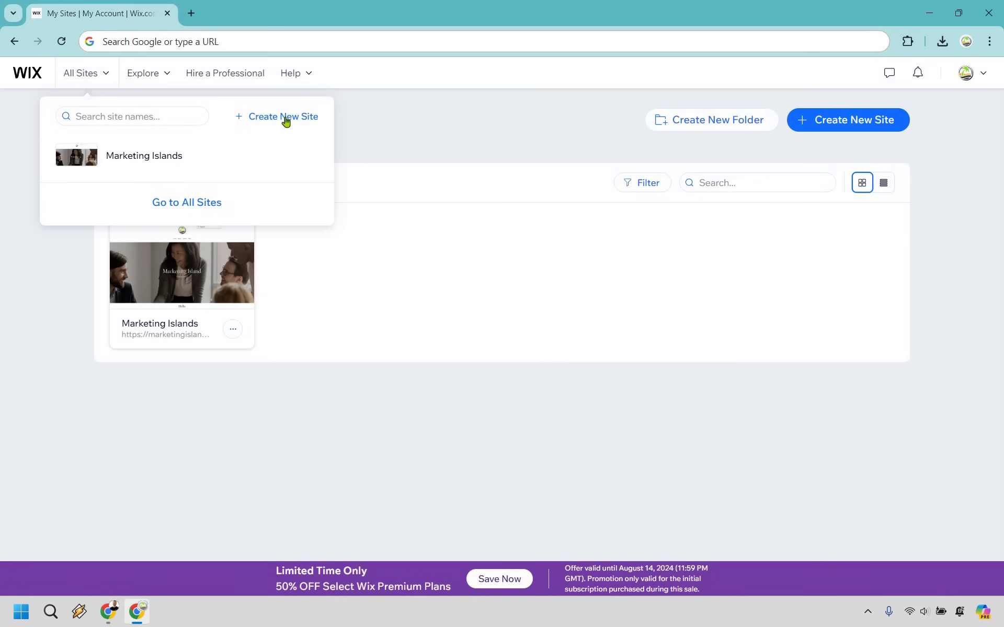
Step: Create a new site without the AI chat and set its type to Blog
{"action": "left_click", "coordinate": [852, 130]}
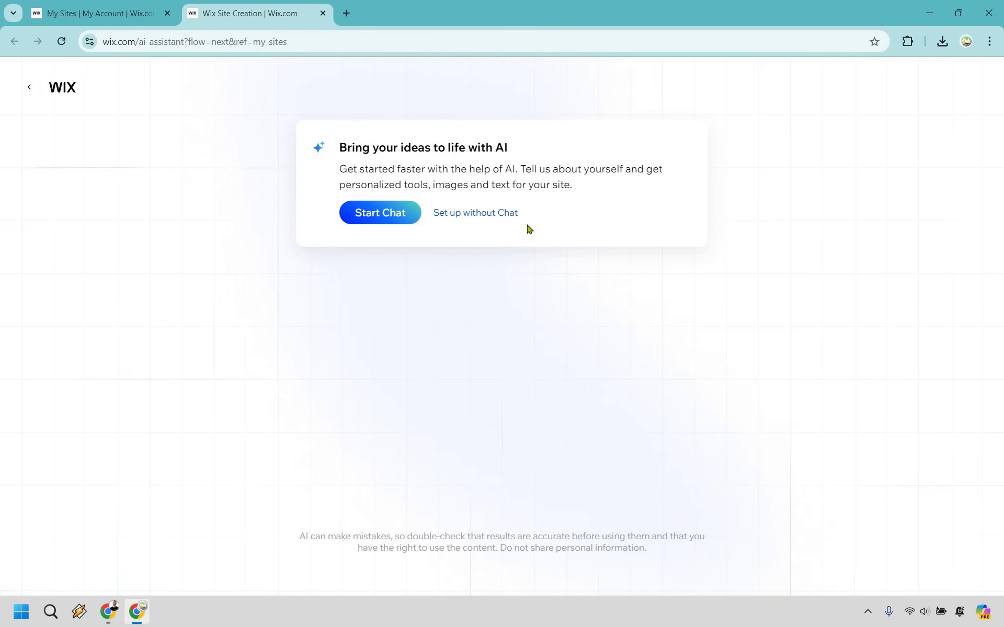
{"action": "left_click", "coordinate": [499, 217]}
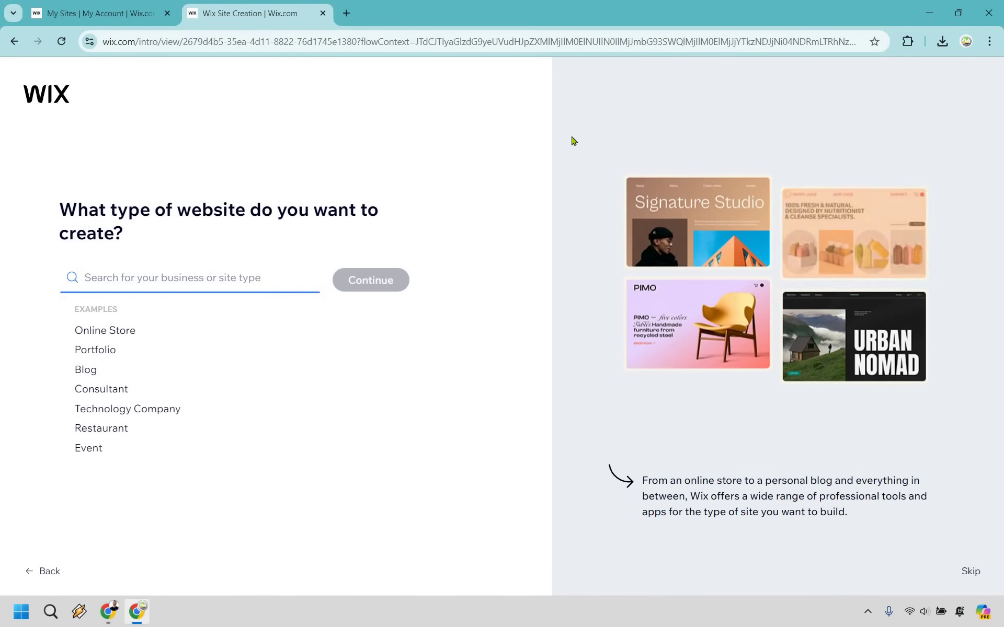
{"action": "type", "text": "Blog"}
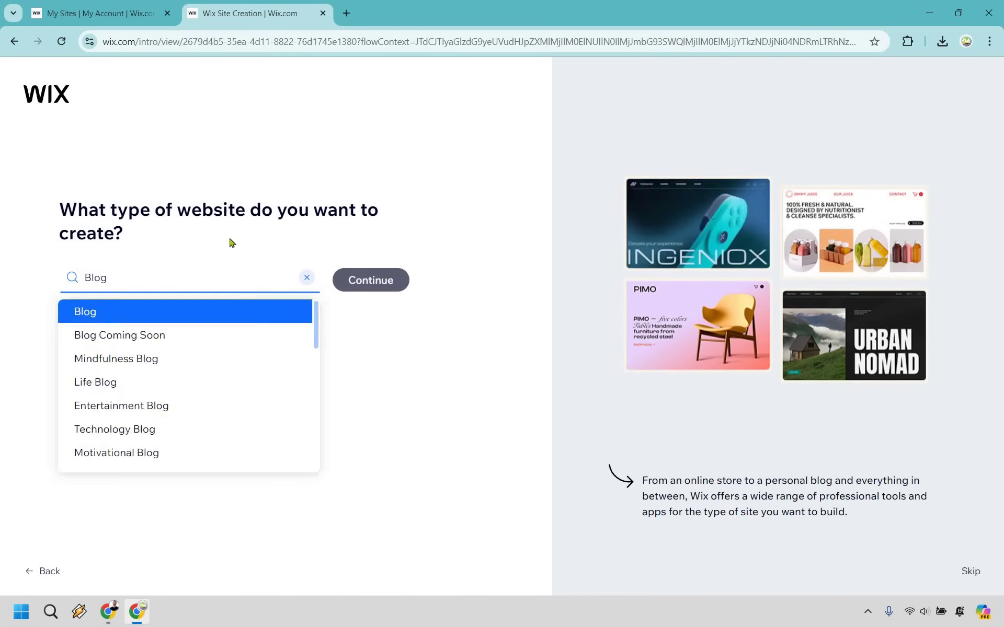
{"action": "left_click", "coordinate": [372, 282]}
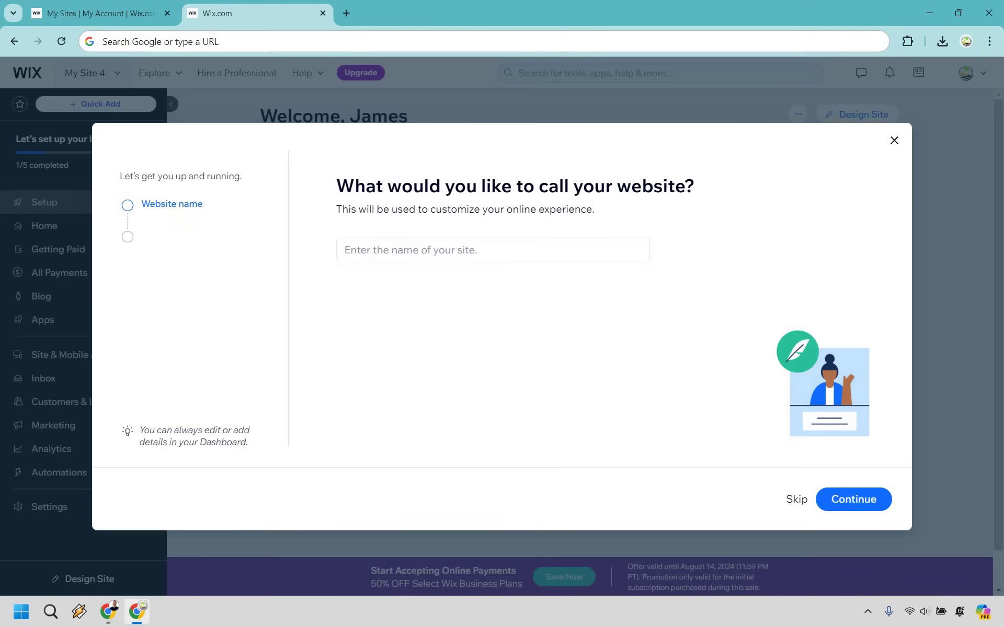
Step: Name the website "Marketing Island Blog" and continue the setup
{"action": "left_click", "coordinate": [488, 249]}
{"action": "type", "text": "Marketing Island Blog"}
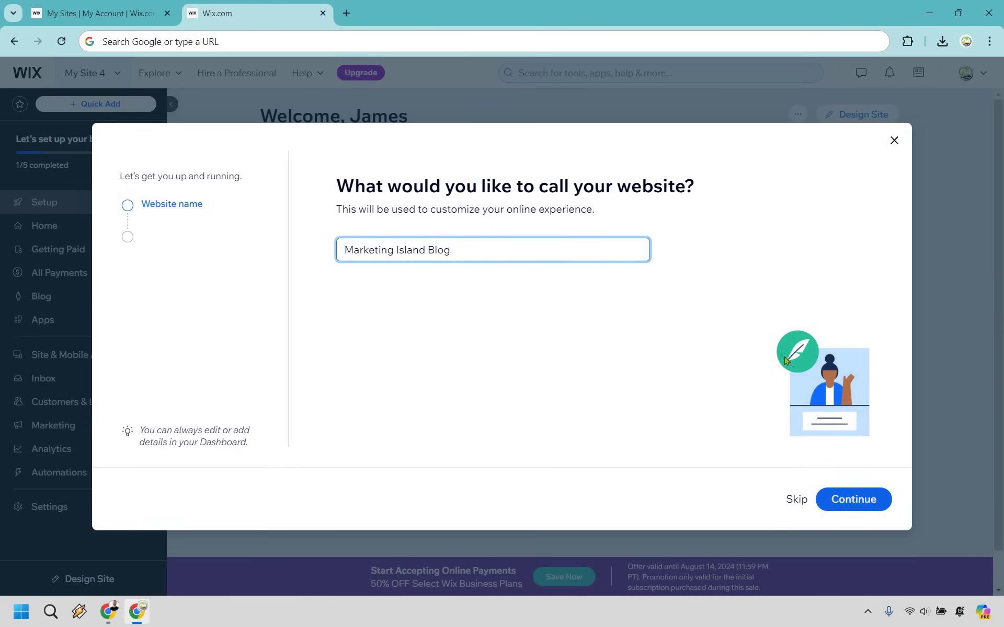
{"action": "left_click", "coordinate": [873, 500]}
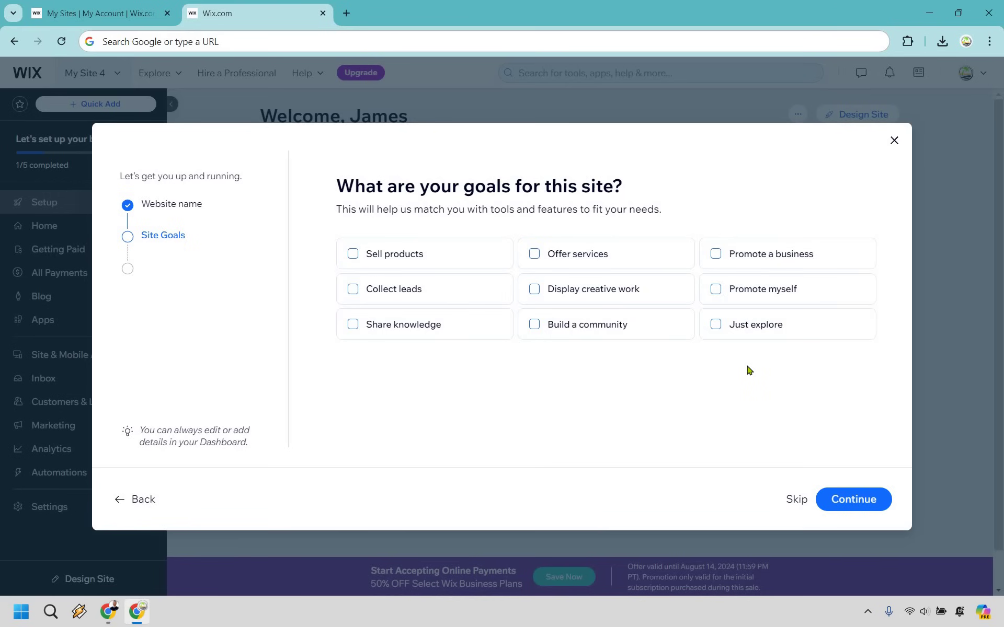
Step: Skip the site goals, keep only the built-in Blog app and continue to the dashboard
{"action": "left_click", "coordinate": [795, 500]}
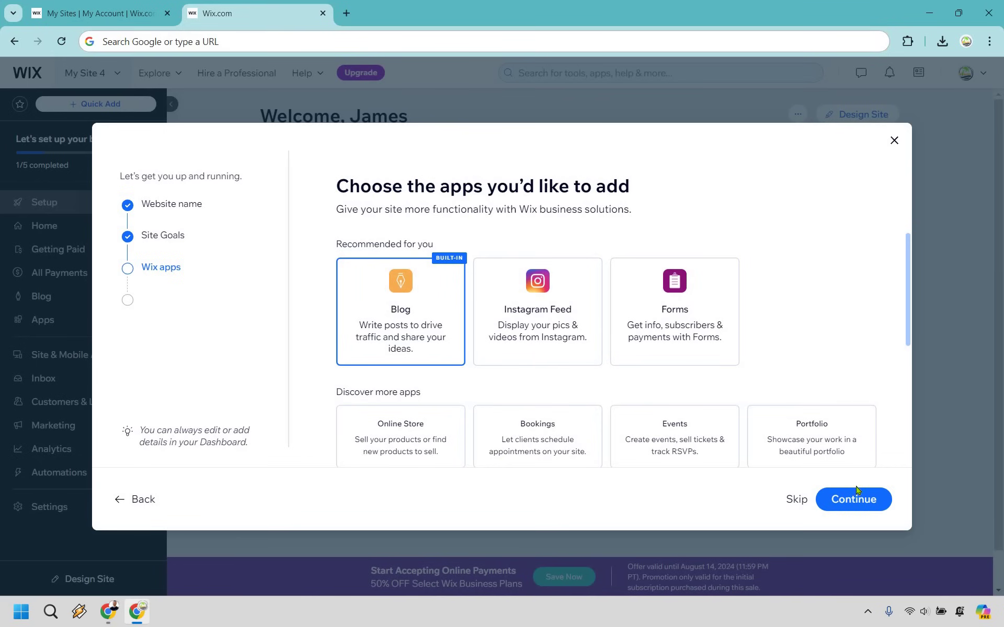
{"action": "left_click", "coordinate": [857, 504]}
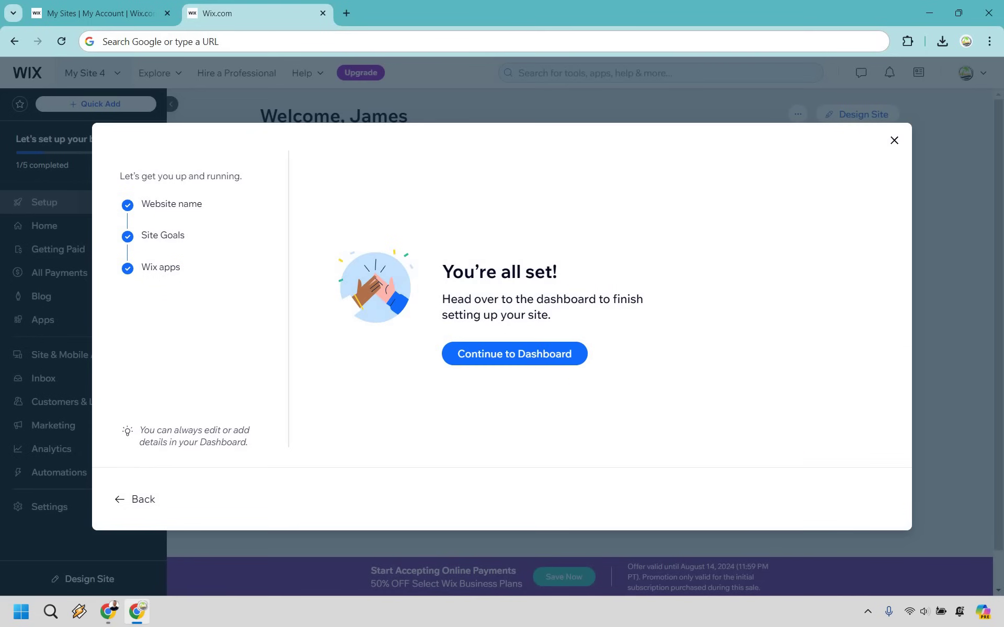
{"action": "left_click", "coordinate": [529, 357]}
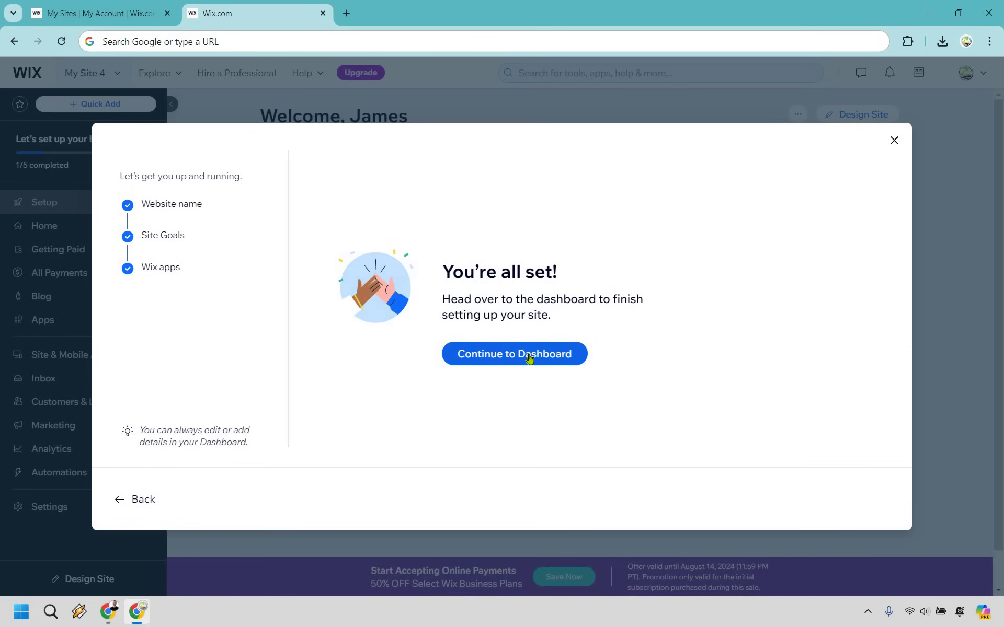
{"action": "left_click", "coordinate": [529, 358]}
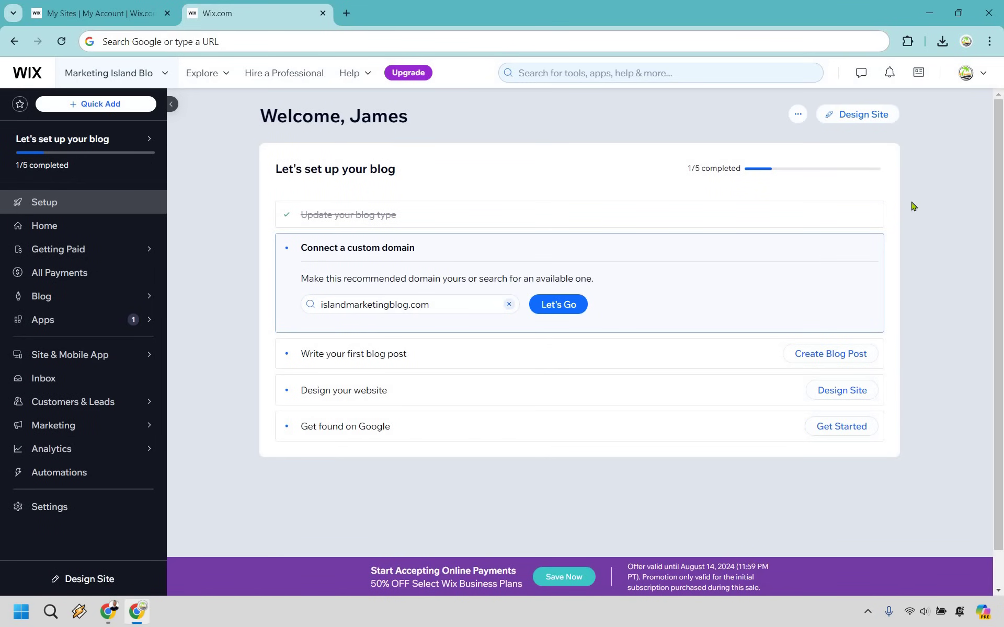
Step: Choose to design the site from a customizable template and enter "blog" as the template search term
{"action": "left_click", "coordinate": [881, 118]}
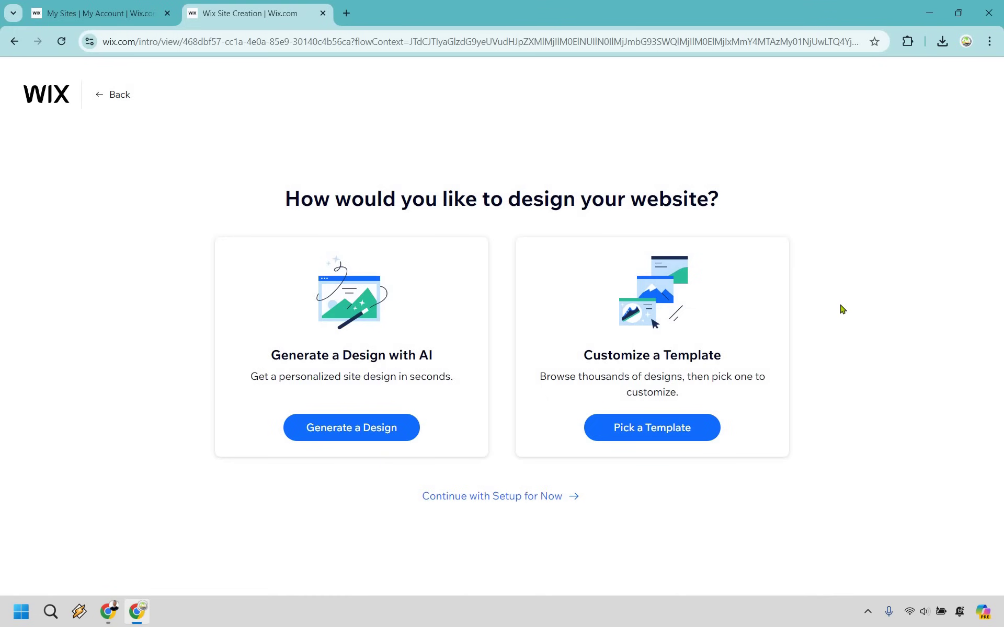
{"action": "left_click", "coordinate": [680, 432]}
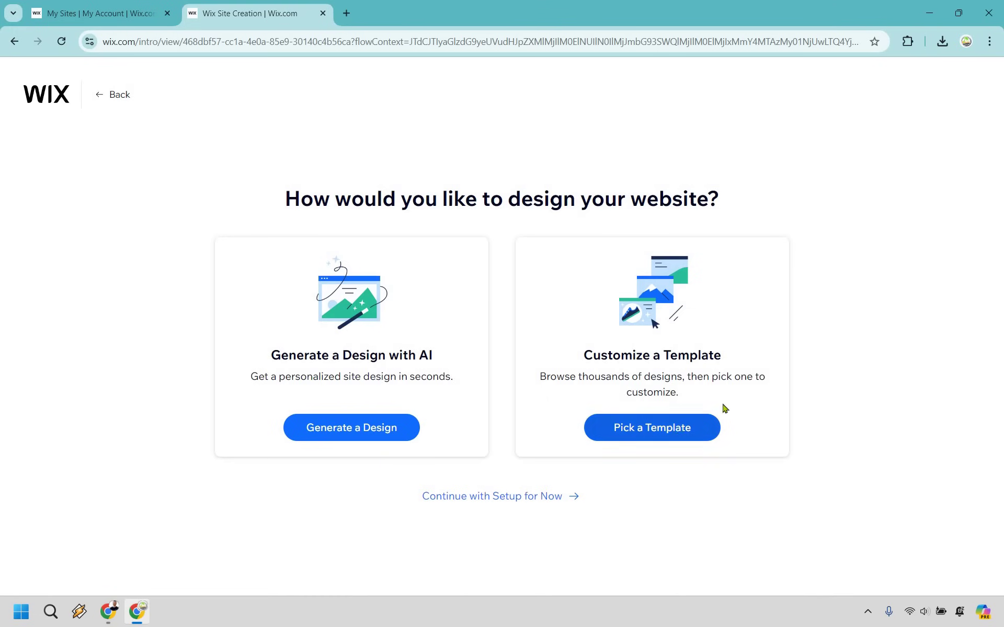
{"action": "left_click", "coordinate": [797, 155]}
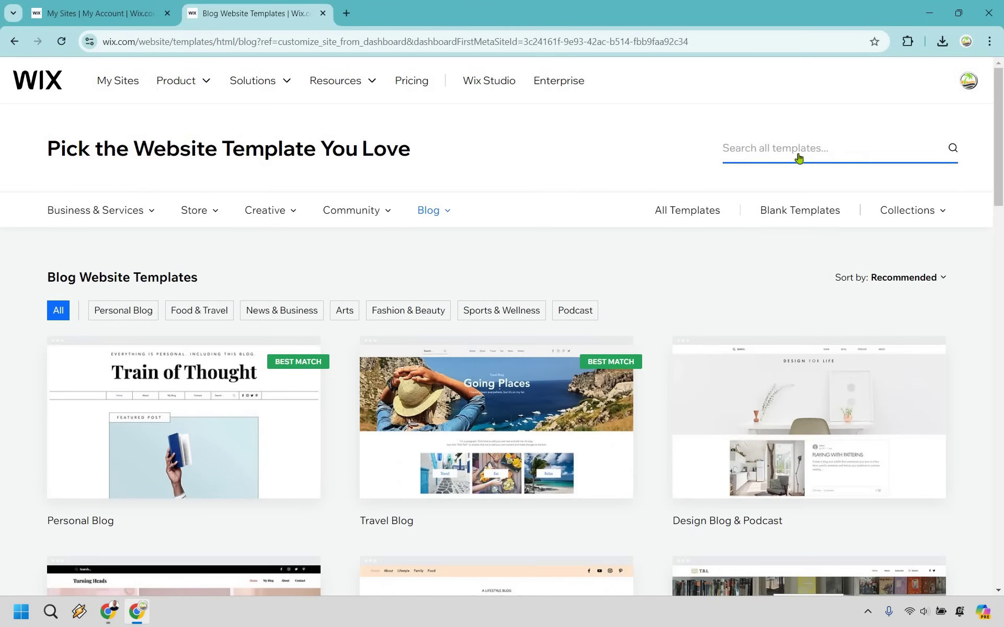
{"action": "type", "text": "blog"}
Step: Browse the blog website templates on the first two pages and go on to page 3
{"action": "scroll", "coordinate": [799, 161], "scroll_direction": "down", "scroll_amount": 1}
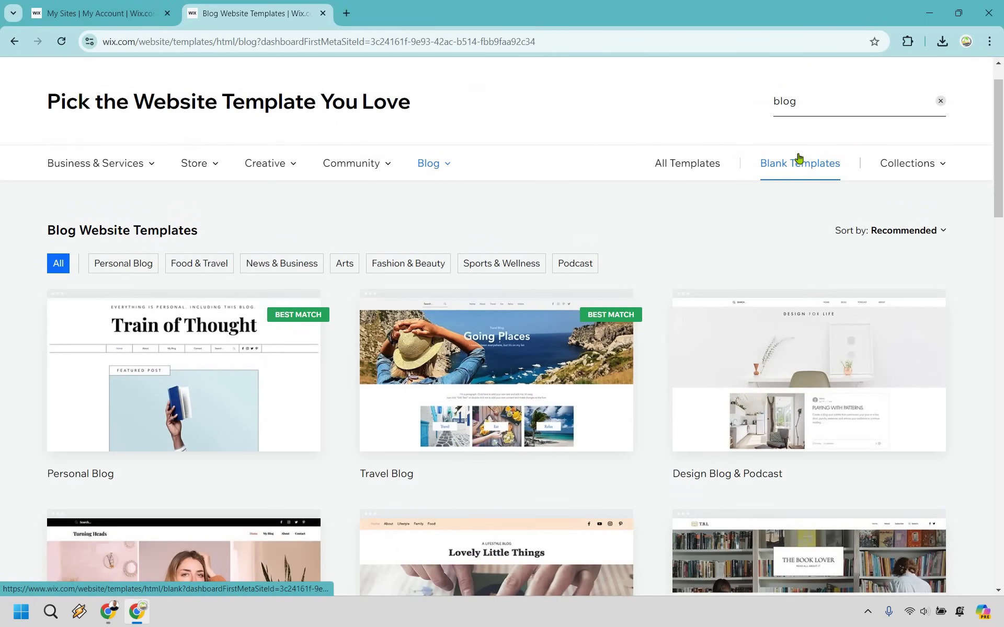
{"action": "scroll", "coordinate": [983, 256], "scroll_direction": "down", "scroll_amount": 1}
{"action": "scroll", "coordinate": [984, 254], "scroll_direction": "down", "scroll_amount": 1}
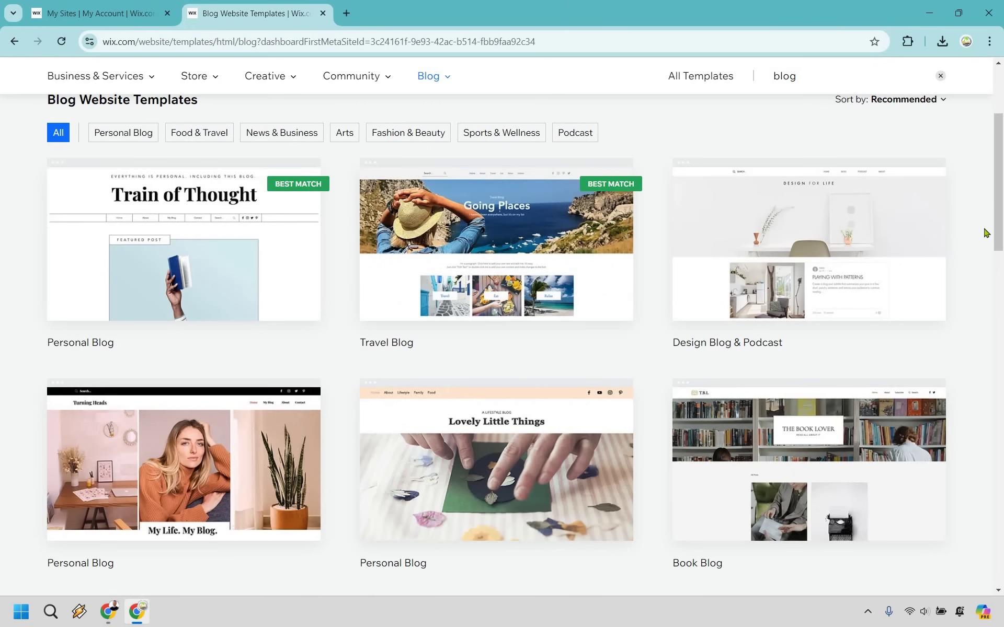
{"action": "scroll", "coordinate": [984, 233], "scroll_direction": "down", "scroll_amount": 6}
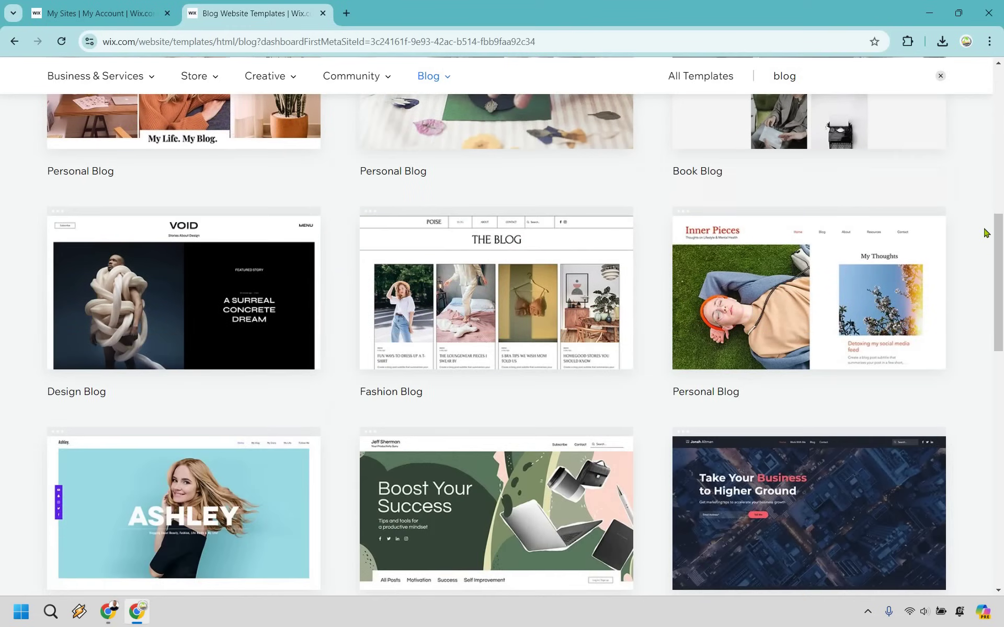
{"action": "scroll", "coordinate": [992, 232], "scroll_direction": "down", "scroll_amount": 3}
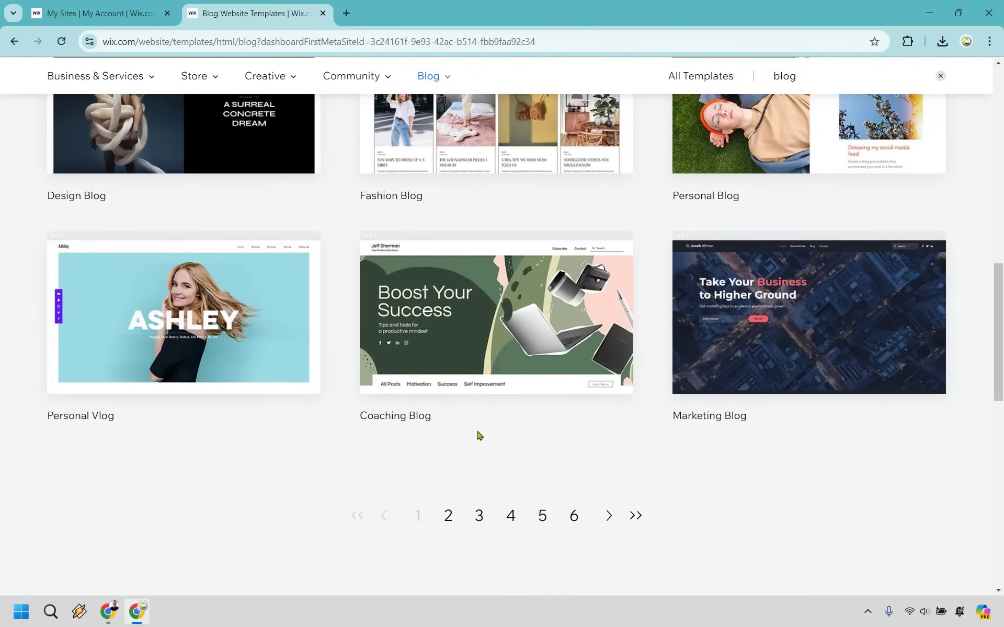
{"action": "left_click", "coordinate": [448, 516]}
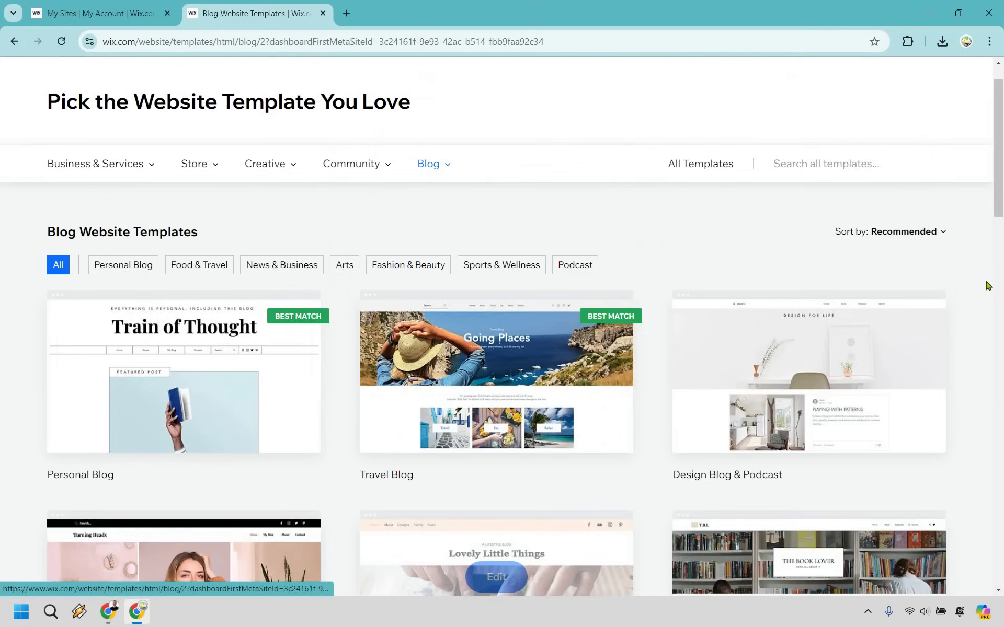
{"action": "scroll", "coordinate": [992, 278], "scroll_direction": "down", "scroll_amount": 2}
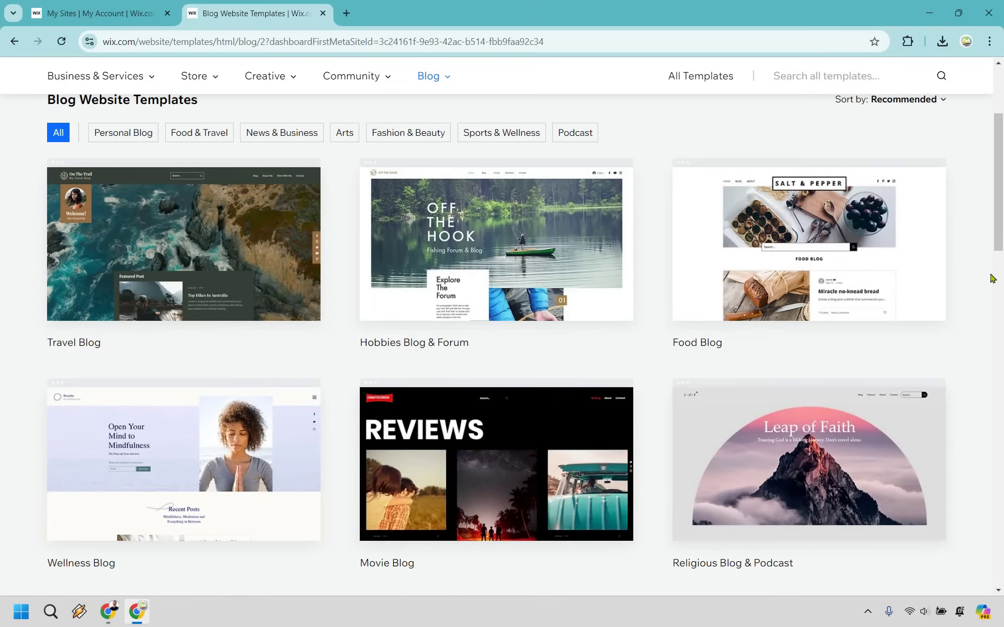
{"action": "scroll", "coordinate": [986, 253], "scroll_direction": "down", "scroll_amount": 5}
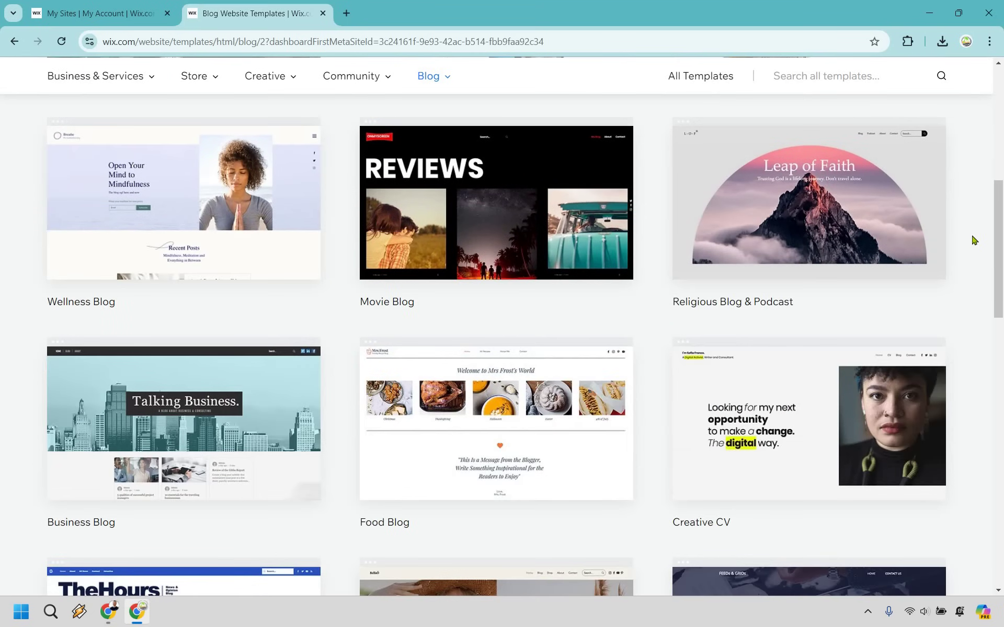
{"action": "scroll", "coordinate": [973, 240], "scroll_direction": "down", "scroll_amount": 3}
{"action": "scroll", "coordinate": [479, 450], "scroll_direction": "down", "scroll_amount": 3}
{"action": "left_click", "coordinate": [479, 453]}
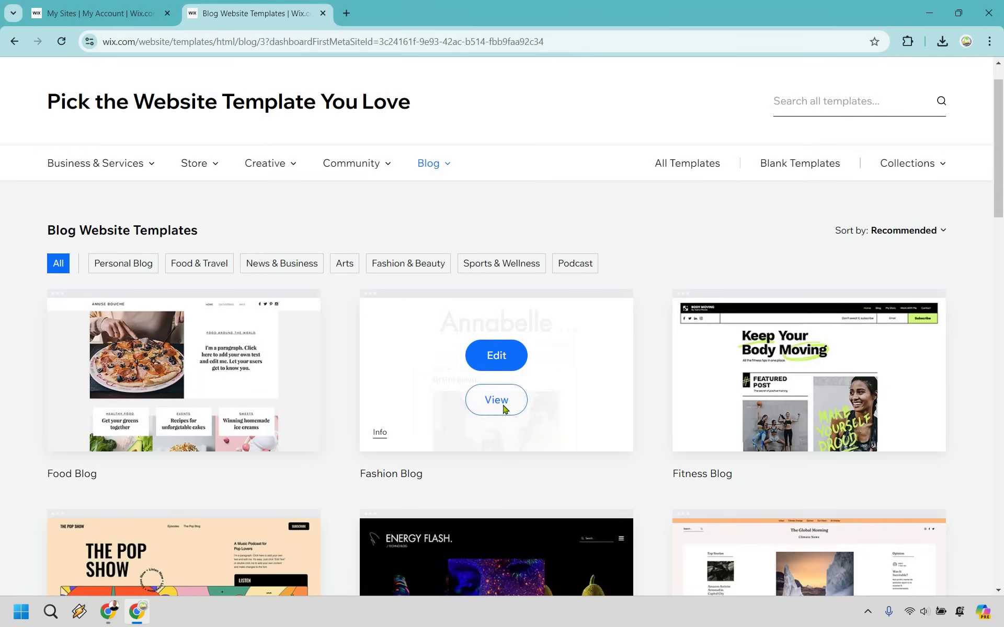
Step: Preview the Fashion Blog template and examine its header, navigation and post layout
{"action": "left_click", "coordinate": [503, 405]}
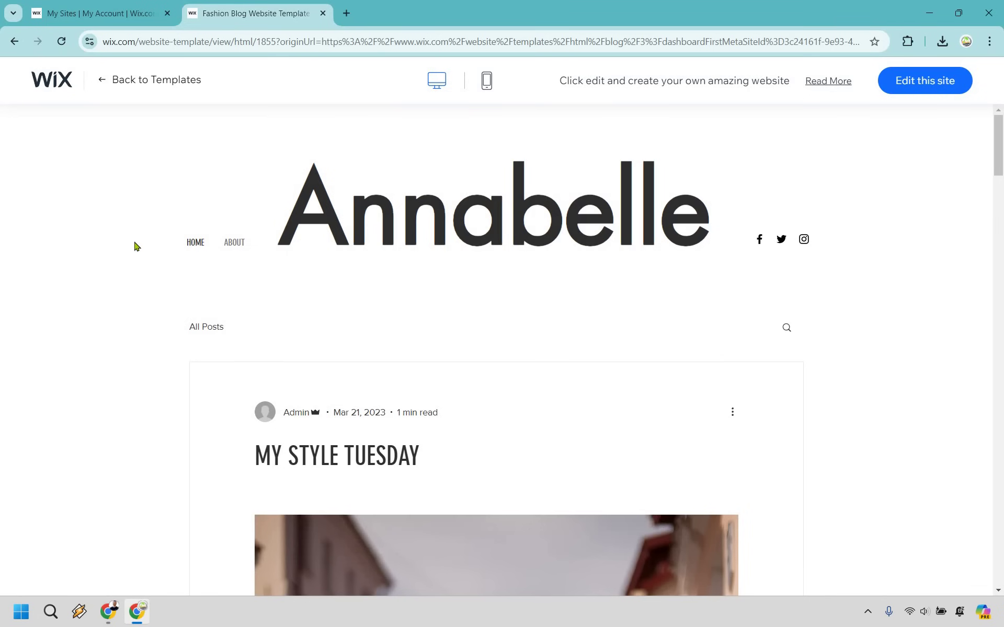
{"action": "scroll", "coordinate": [882, 282], "scroll_direction": "down", "scroll_amount": 8}
{"action": "scroll", "coordinate": [882, 282], "scroll_direction": "down", "scroll_amount": 20}
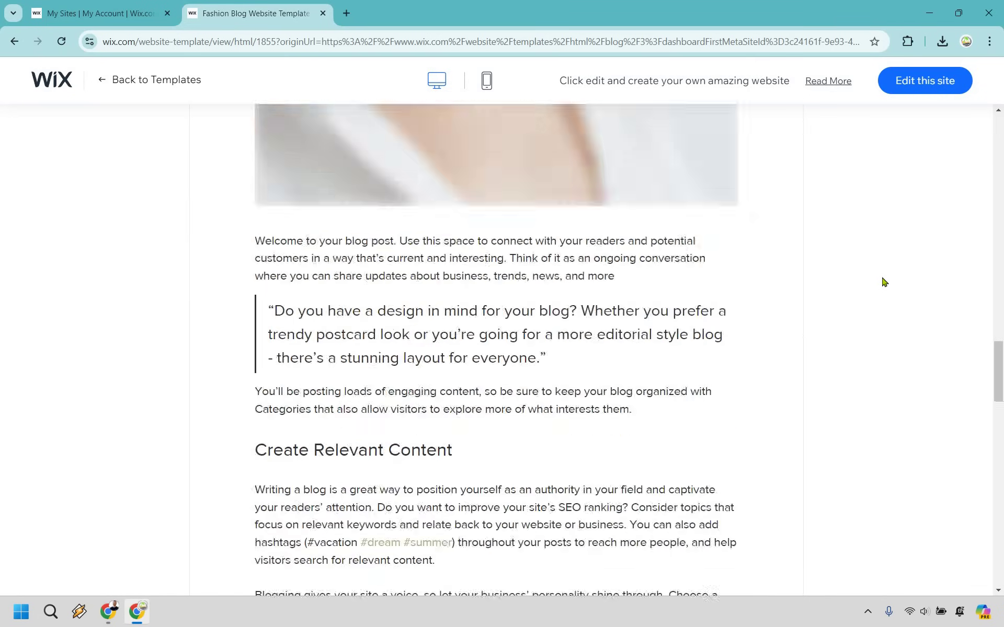
{"action": "scroll", "coordinate": [883, 283], "scroll_direction": "down", "scroll_amount": 20}
{"action": "scroll", "coordinate": [883, 282], "scroll_direction": "up", "scroll_amount": 15}
{"action": "scroll", "coordinate": [882, 283], "scroll_direction": "down", "scroll_amount": 4}
{"action": "scroll", "coordinate": [882, 283], "scroll_direction": "up", "scroll_amount": 20}
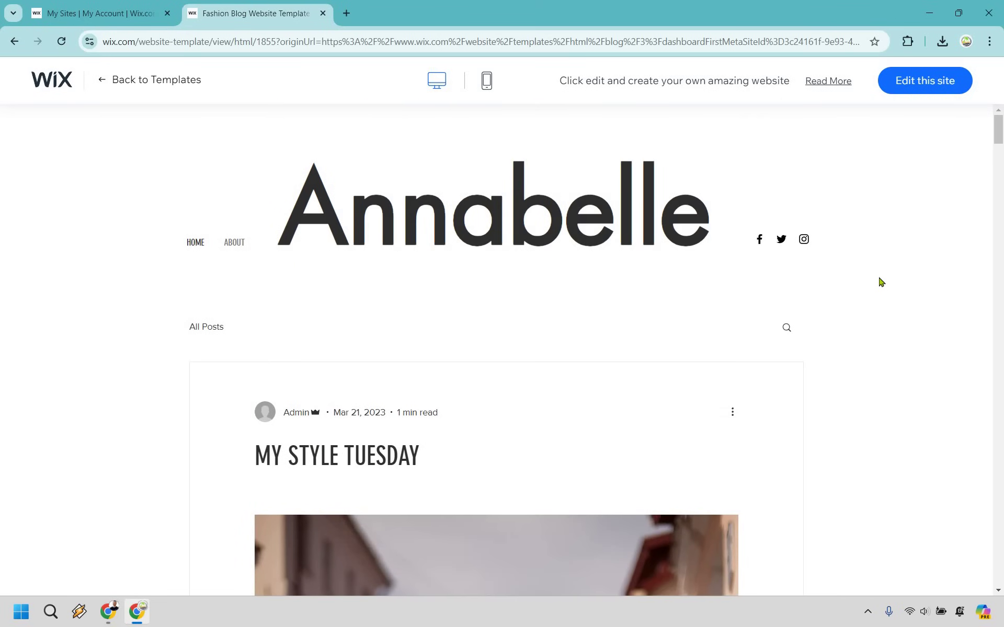
{"action": "scroll", "coordinate": [538, 229], "scroll_direction": "down", "scroll_amount": 1}
{"action": "scroll", "coordinate": [538, 201], "scroll_direction": "up", "scroll_amount": 1}
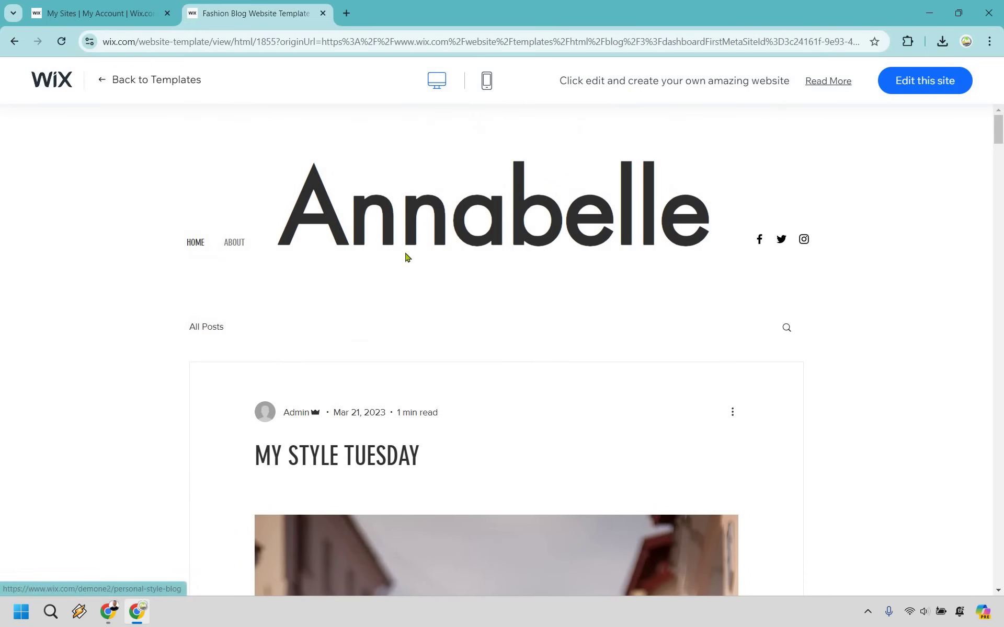
{"action": "scroll", "coordinate": [865, 332], "scroll_direction": "down", "scroll_amount": 3}
{"action": "scroll", "coordinate": [889, 319], "scroll_direction": "up", "scroll_amount": 3}
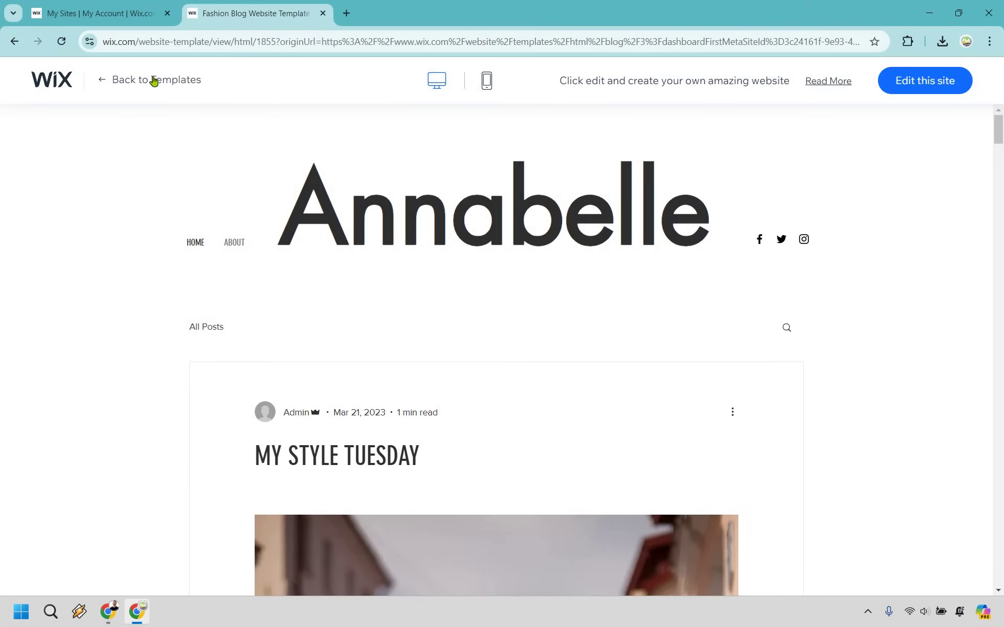
Step: Open the previewed Fashion Blog template for editing at 100% zoom, dismissing the AI content dialog
{"action": "left_click", "coordinate": [925, 82]}
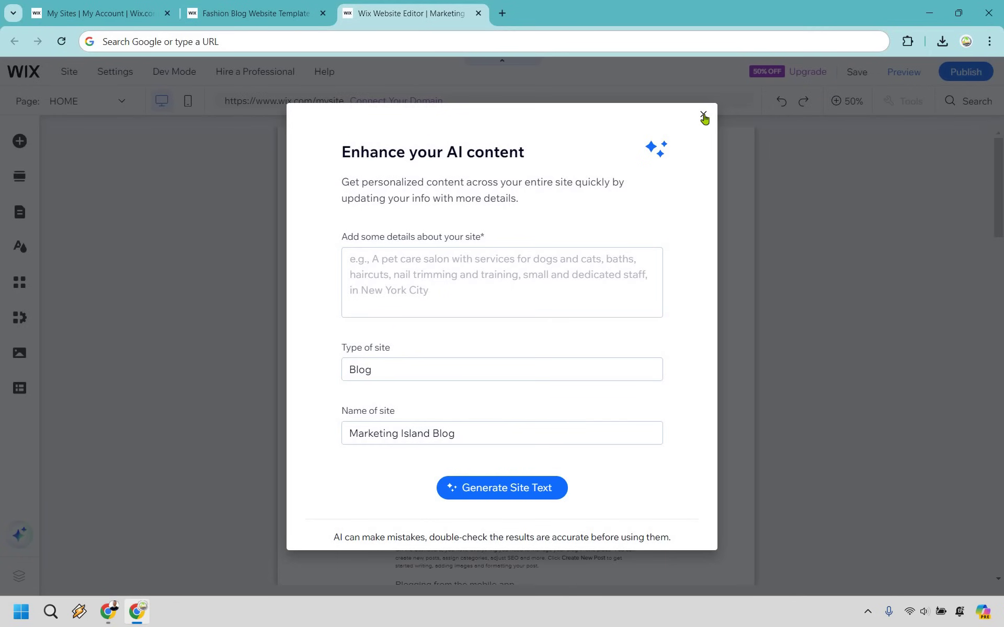
{"action": "left_click", "coordinate": [834, 242]}
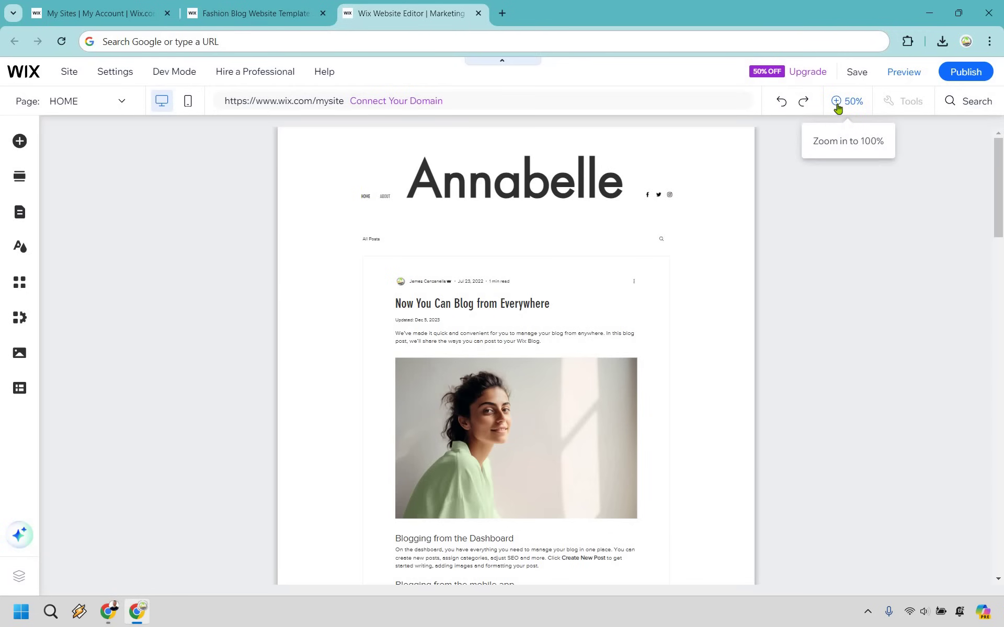
{"action": "left_click", "coordinate": [838, 102]}
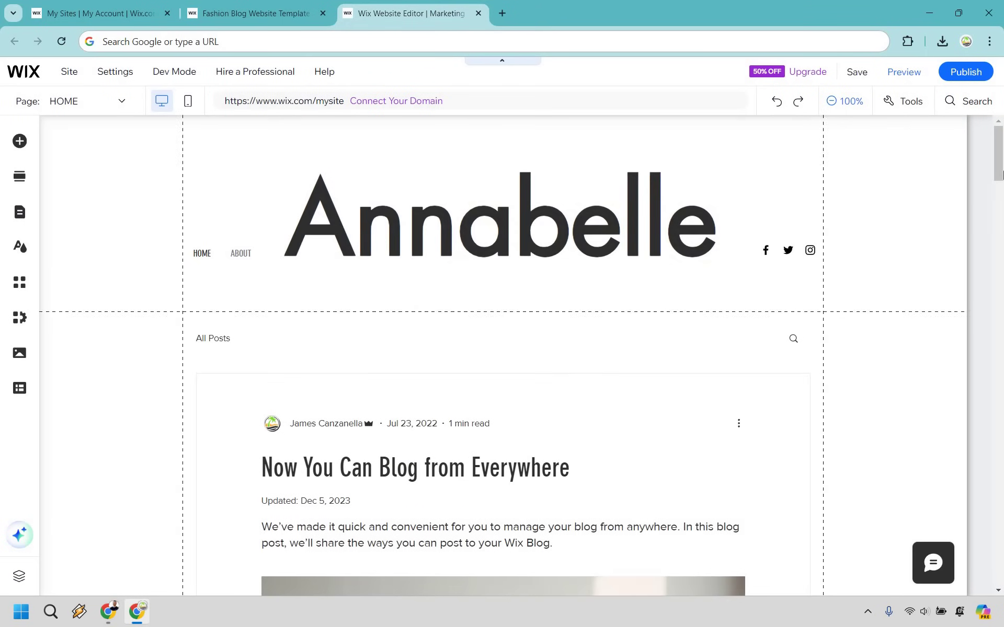
Step: Review the home page in the editor from the header down to the subscribe footer
{"action": "scroll", "coordinate": [1001, 343], "scroll_direction": "down", "scroll_amount": 4}
{"action": "scroll", "coordinate": [857, 300], "scroll_direction": "down", "scroll_amount": 15}
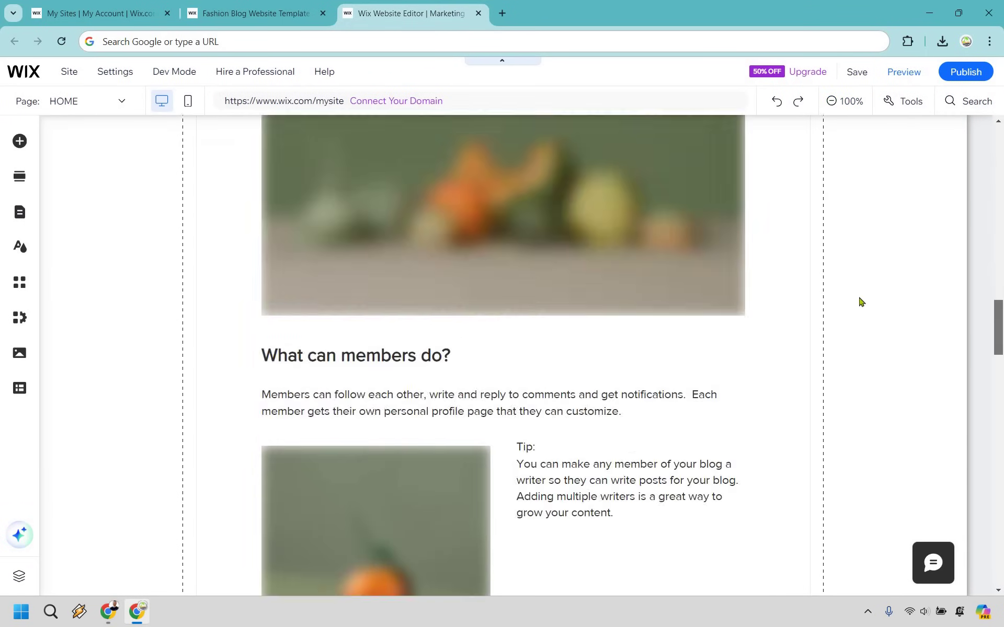
{"action": "scroll", "coordinate": [858, 216], "scroll_direction": "down", "scroll_amount": 15}
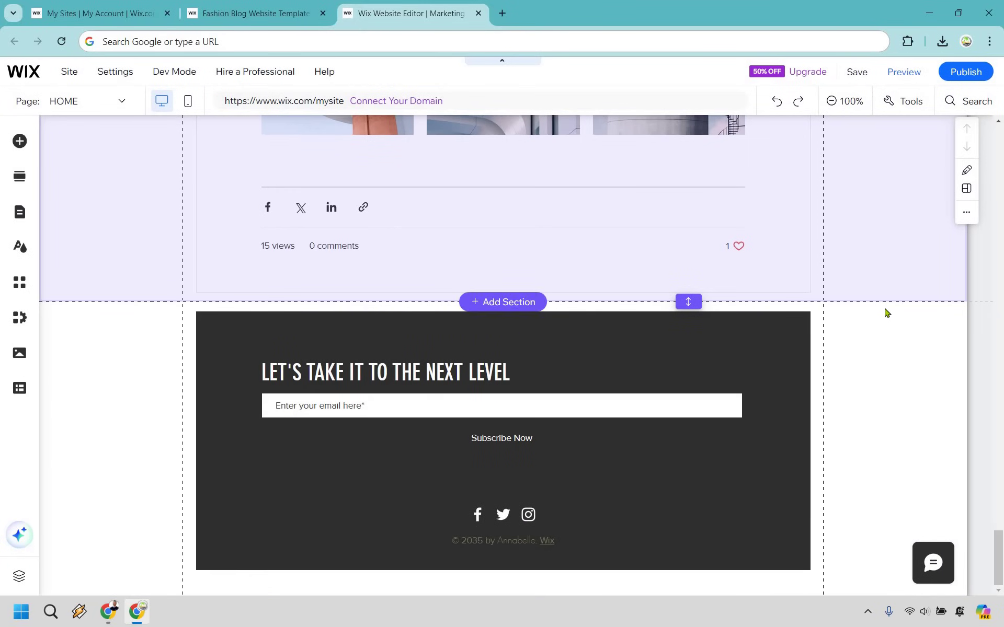
{"action": "scroll", "coordinate": [886, 313], "scroll_direction": "up", "scroll_amount": 20}
{"action": "scroll", "coordinate": [886, 312], "scroll_direction": "up", "scroll_amount": 20}
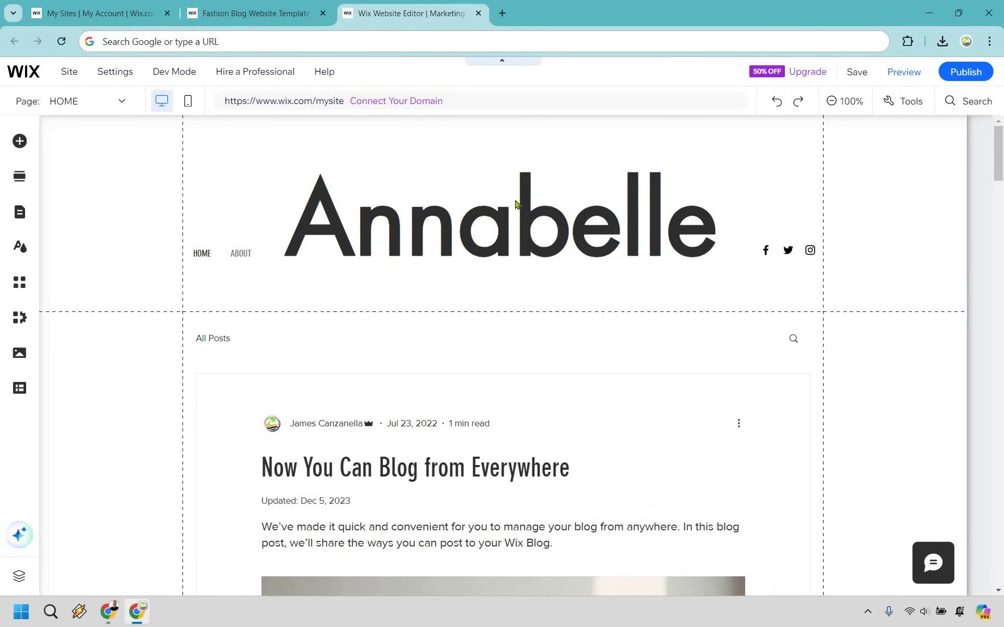
Step: Upload the image MI Logo 2.png from the computer, add it to the header and move it towards the header's upper-left corner
{"action": "left_click", "coordinate": [499, 217]}
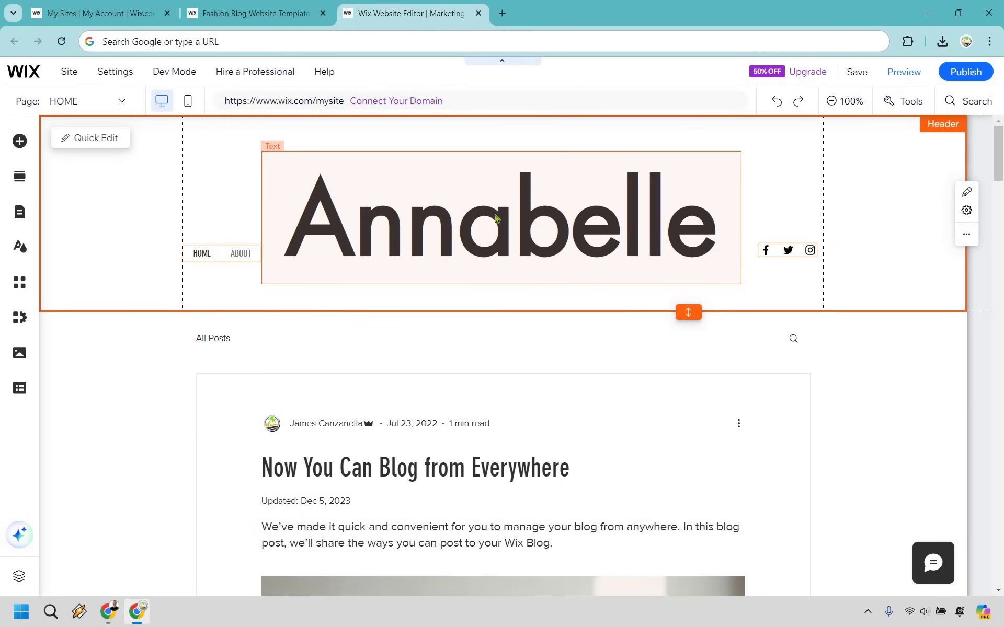
{"action": "left_click", "coordinate": [20, 141]}
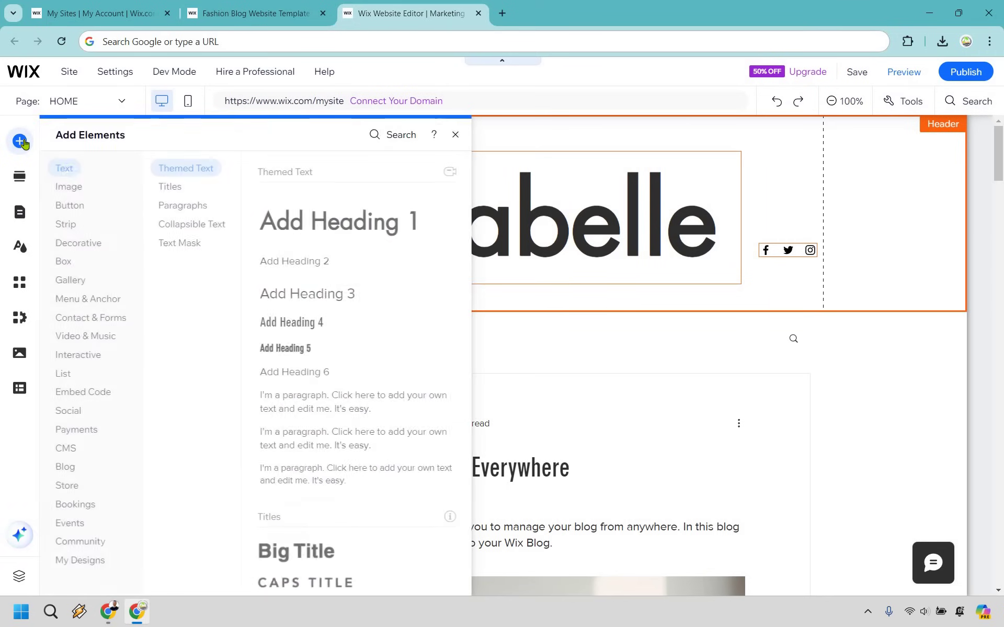
{"action": "left_click", "coordinate": [76, 188]}
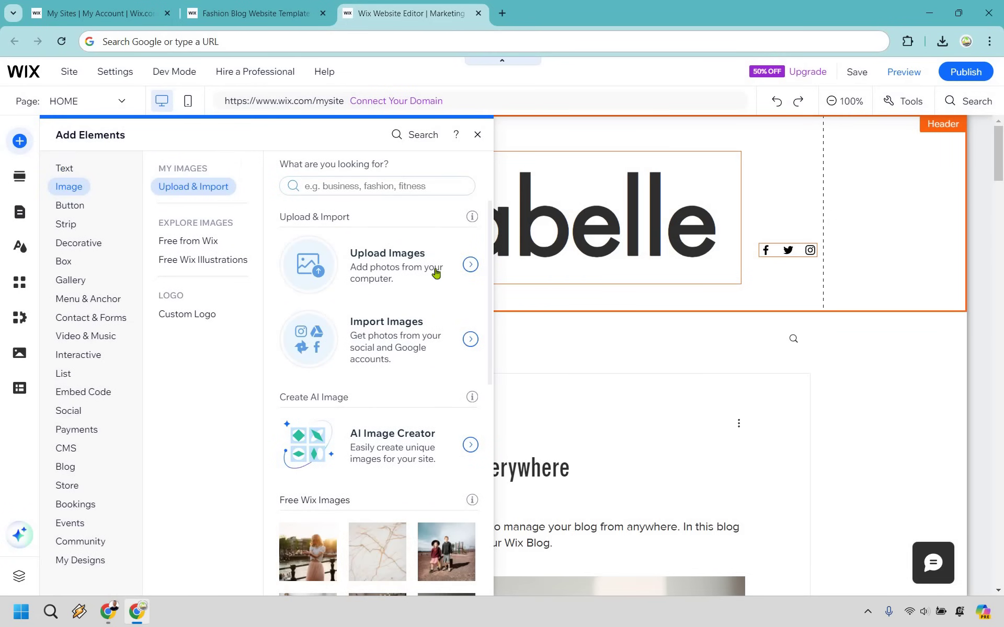
{"action": "left_click", "coordinate": [407, 274]}
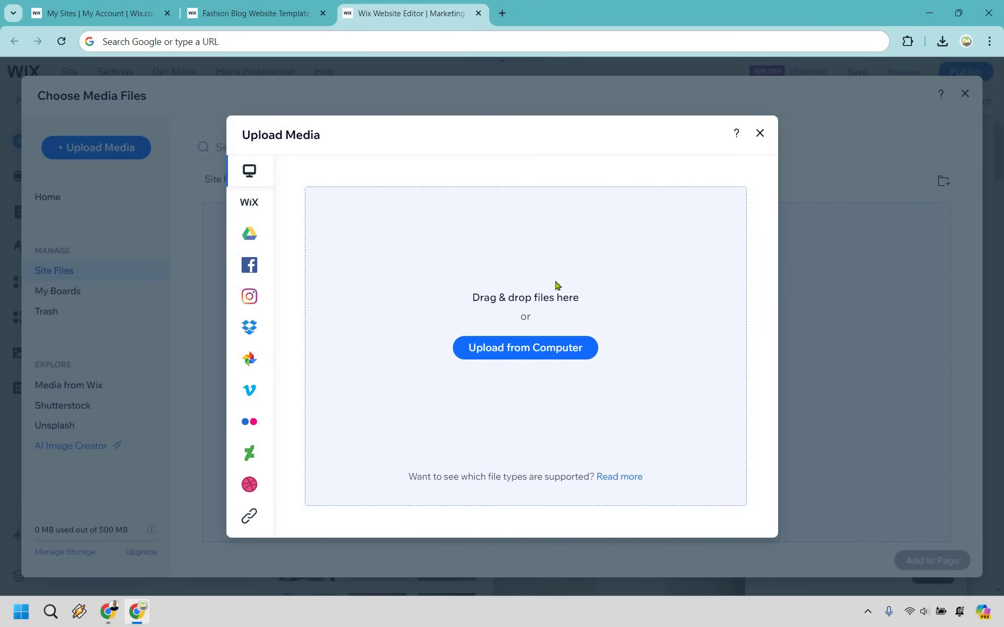
{"action": "left_click", "coordinate": [530, 348]}
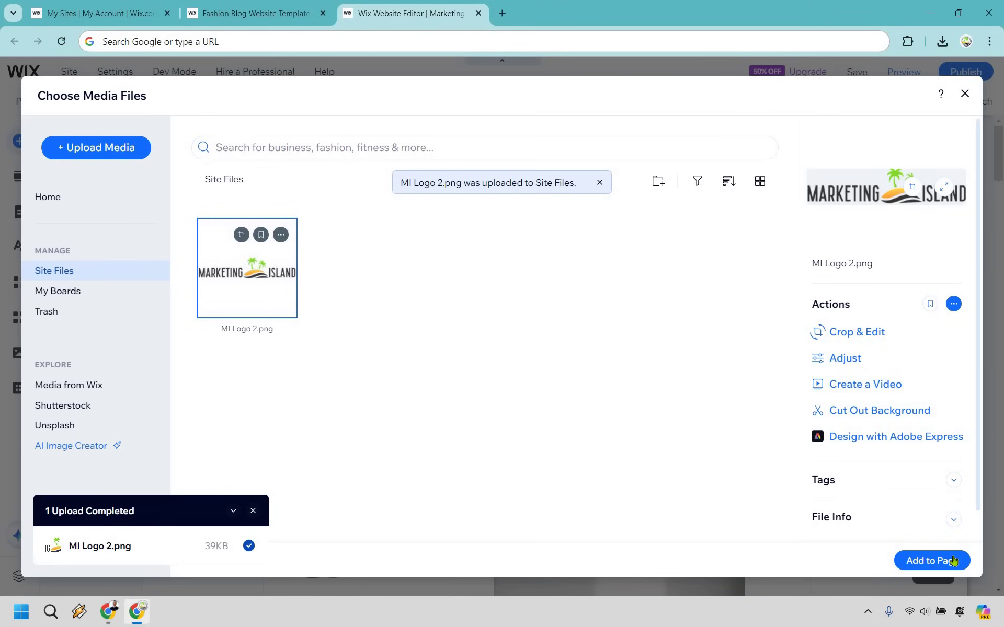
{"action": "left_click", "coordinate": [937, 557]}
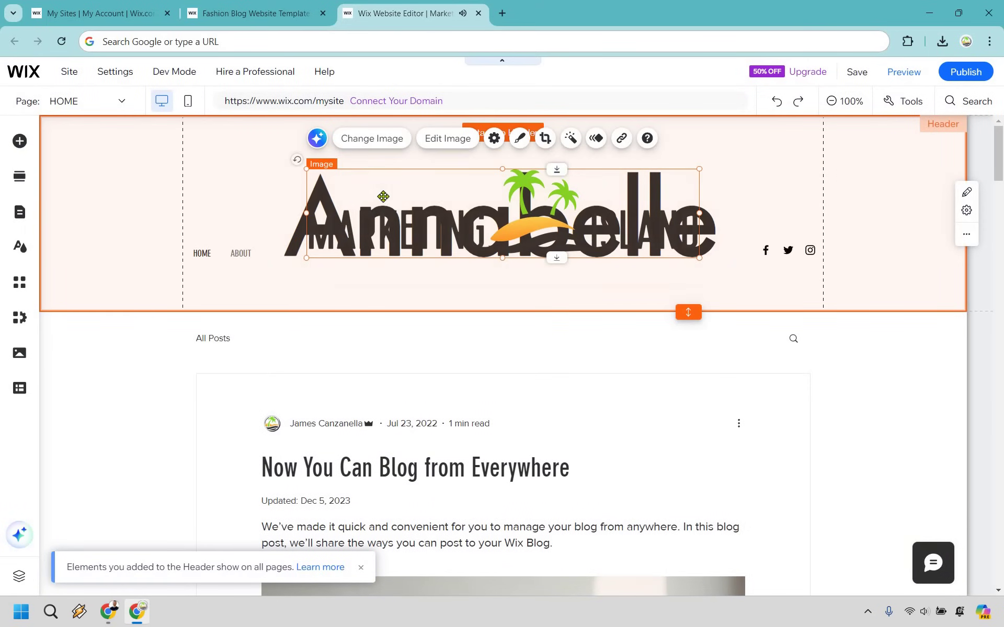
{"action": "left_click_drag", "start_coordinate": [312, 177], "coordinate": [80, 143]}
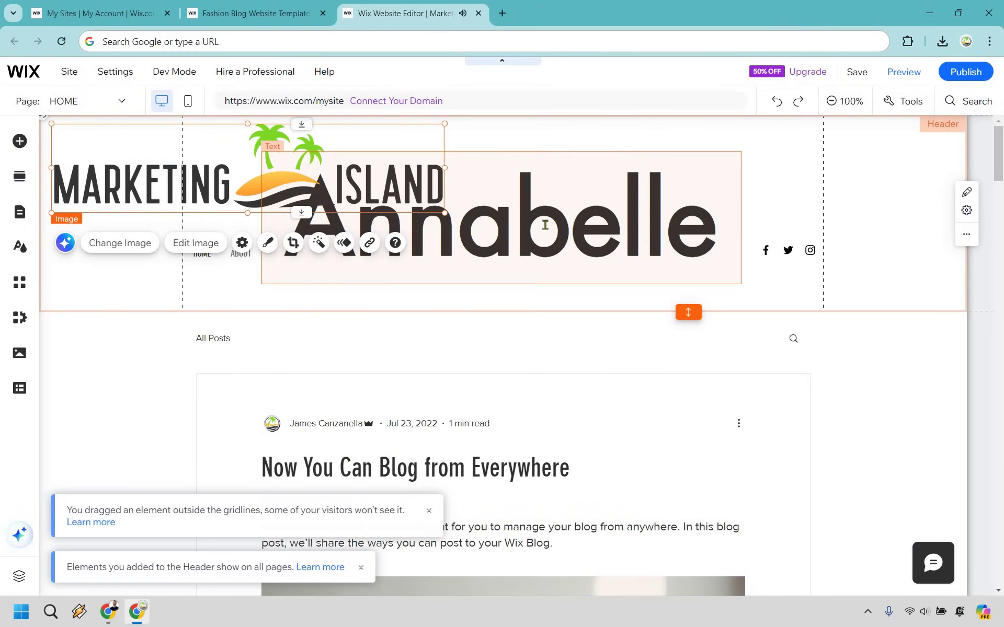
Step: Replace the header's Annabelle title text with "Island"
{"action": "double_click", "coordinate": [544, 226]}
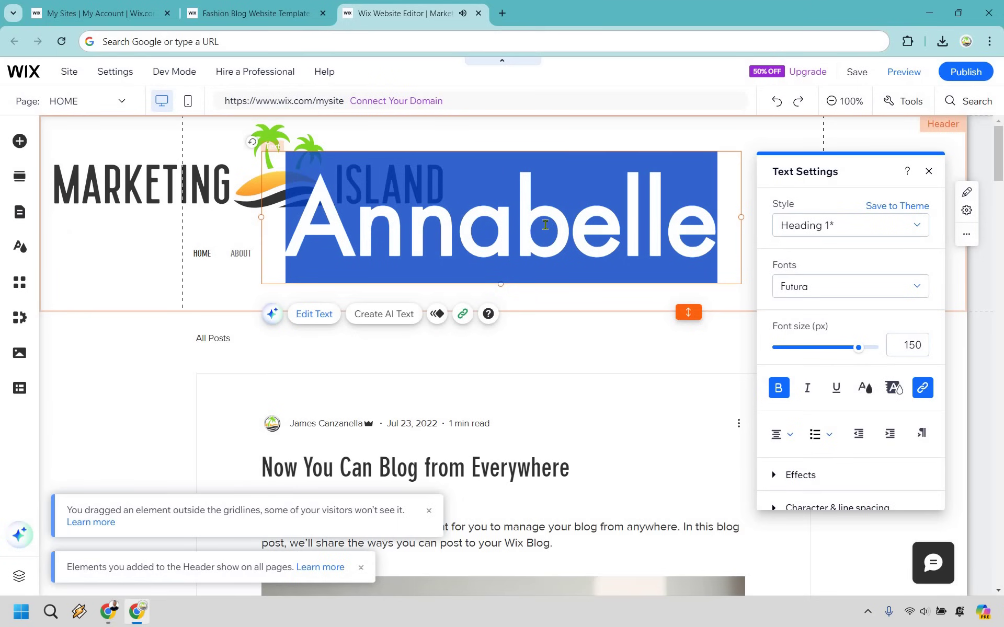
{"action": "type", "text": "Island"}
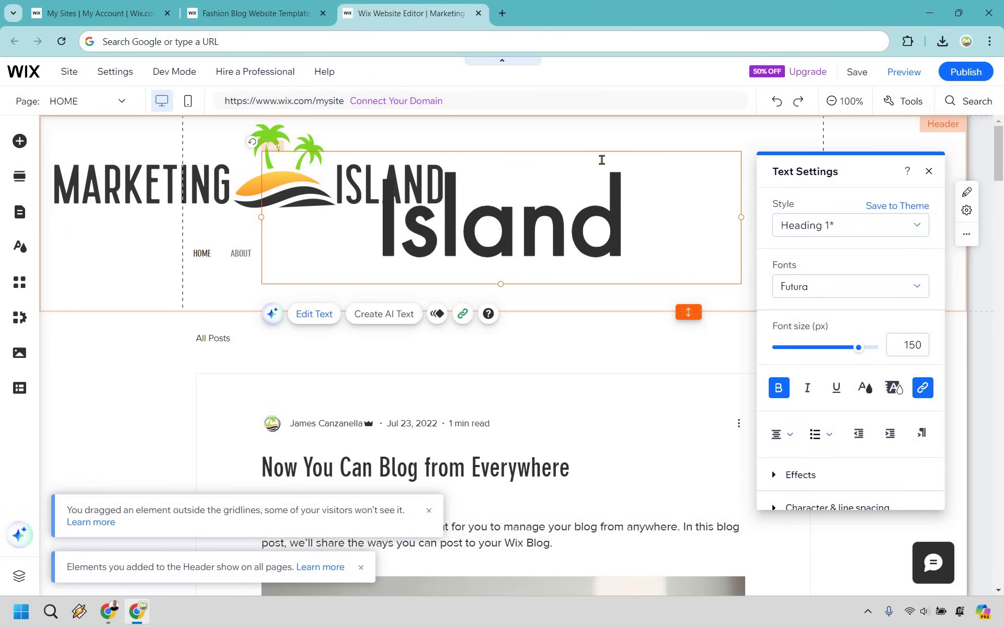
{"action": "left_click", "coordinate": [607, 209]}
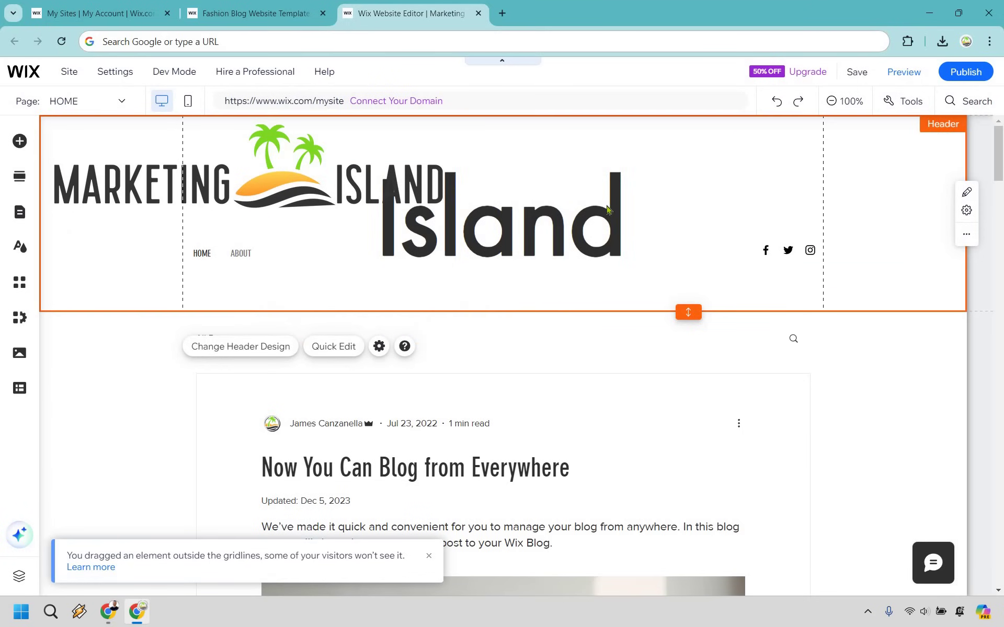
Step: Delete the large title text from the header and centre the logo in its place
{"action": "left_click", "coordinate": [647, 201]}
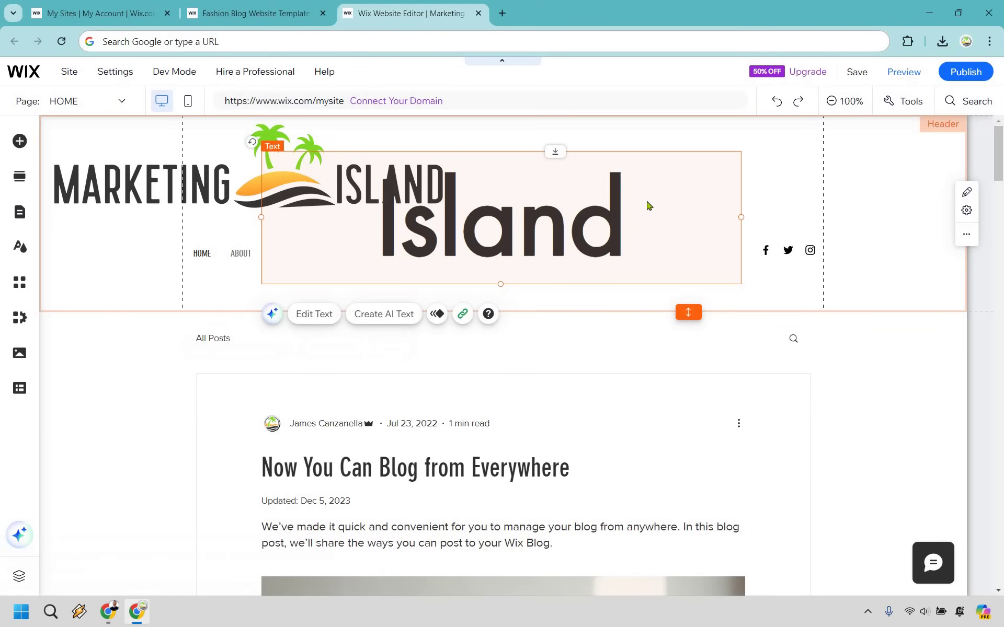
{"action": "key", "text": "Delete"}
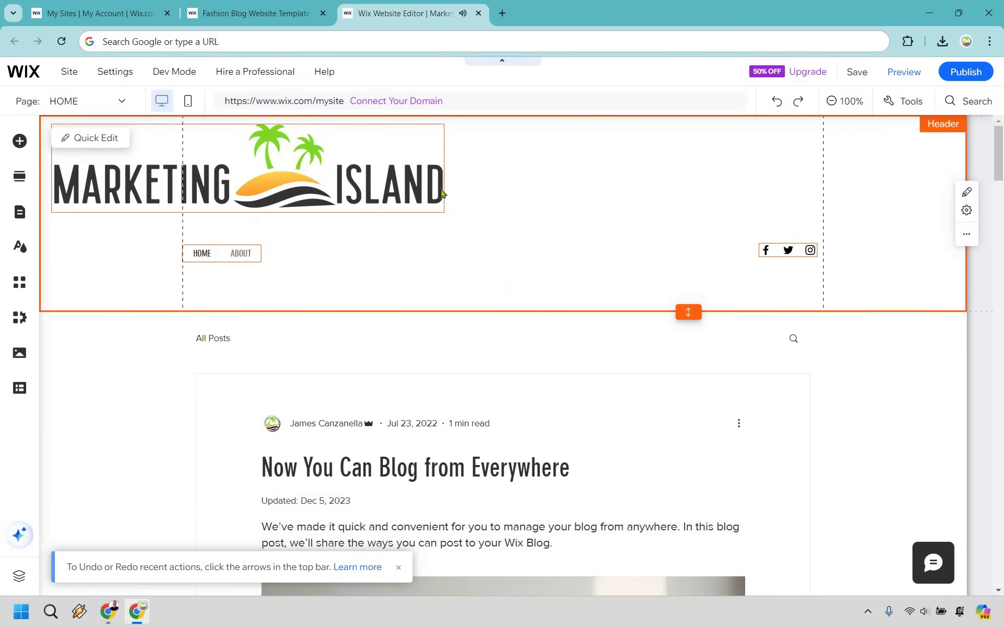
{"action": "left_click_drag", "start_coordinate": [276, 181], "coordinate": [524, 226]}
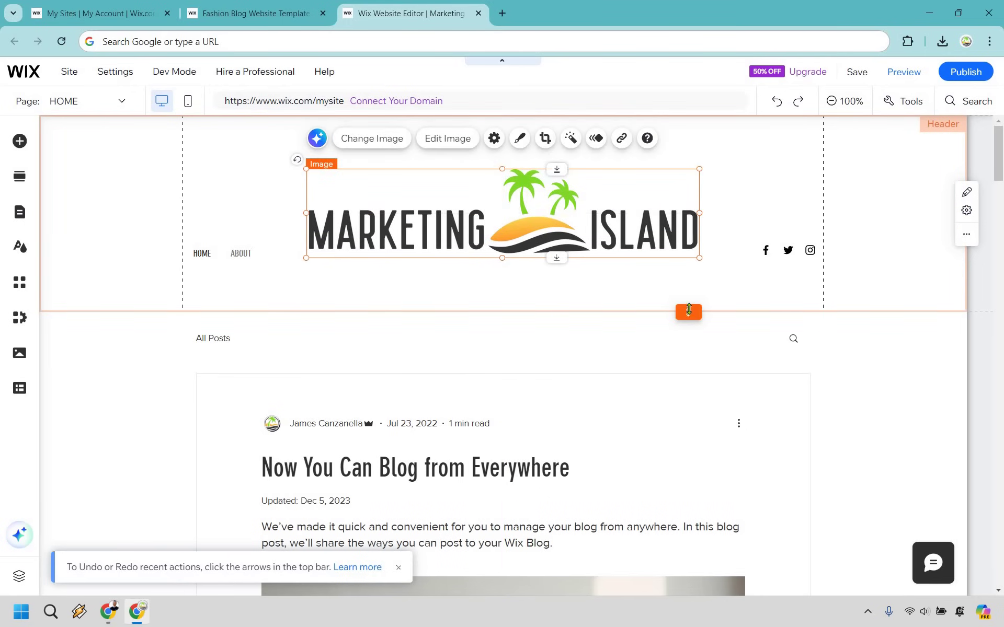
Step: Reduce the header's height and nudge the centred logo upwards within it
{"action": "left_click_drag", "start_coordinate": [690, 293], "coordinate": [644, 233]}
{"action": "left_click", "coordinate": [643, 219]}
{"action": "key", "text": "Up"}
{"action": "key", "text": "Up"}
{"action": "key", "text": "Up"}
{"action": "key", "text": "Up"}
{"action": "key", "text": "Up"}
{"action": "key", "text": "Up"}
{"action": "key", "text": "Up"}
{"action": "key", "text": "Up"}
{"action": "key", "text": "Up"}
{"action": "key", "text": "Up"}
{"action": "key", "text": "Up"}
{"action": "key", "text": "Up"}
{"action": "key", "text": "Up"}
{"action": "key", "text": "Up"}
{"action": "key", "text": "Up"}
{"action": "key", "text": "Up"}
{"action": "key", "text": "Up"}
{"action": "key", "text": "Up"}
{"action": "key", "text": "Up"}
{"action": "key", "text": "Up"}
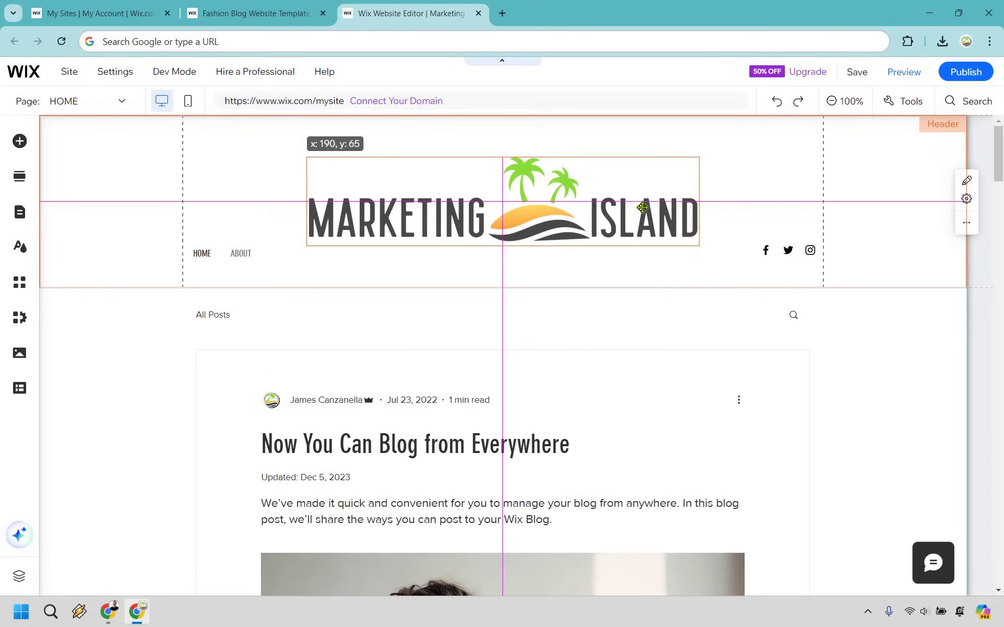
{"action": "key", "text": "Up"}
{"action": "key", "text": "Up"}
{"action": "key", "text": "Up"}
{"action": "key", "text": "Up"}
{"action": "key", "text": "Up"}
{"action": "key", "text": "Up"}
{"action": "key", "text": "Up"}
{"action": "key", "text": "Up"}
{"action": "key", "text": "Up"}
{"action": "key", "text": "Up"}
{"action": "key", "text": "Up"}
Step: Nudge the header's social bar upwards and slightly to the left, inside the vertical gridline
{"action": "left_click", "coordinate": [794, 233]}
{"action": "key", "text": "Up"}
{"action": "key", "text": "Up"}
{"action": "key", "text": "Up"}
{"action": "key", "text": "Up"}
{"action": "key", "text": "Up"}
{"action": "key", "text": "Up"}
{"action": "key", "text": "Up"}
{"action": "key", "text": "Up"}
{"action": "key", "text": "Up"}
{"action": "key", "text": "Up"}
{"action": "key", "text": "Up"}
{"action": "key", "text": "Up"}
{"action": "key", "text": "Up"}
{"action": "key", "text": "Up"}
{"action": "key", "text": "Up"}
{"action": "key", "text": "Up"}
{"action": "key", "text": "Up"}
{"action": "key", "text": "Up"}
{"action": "key", "text": "Up"}
{"action": "key", "text": "Up"}
{"action": "key", "text": "Left"}
{"action": "key", "text": "Left"}
{"action": "key", "text": "Left"}
{"action": "key", "text": "Left"}
{"action": "key", "text": "Left"}
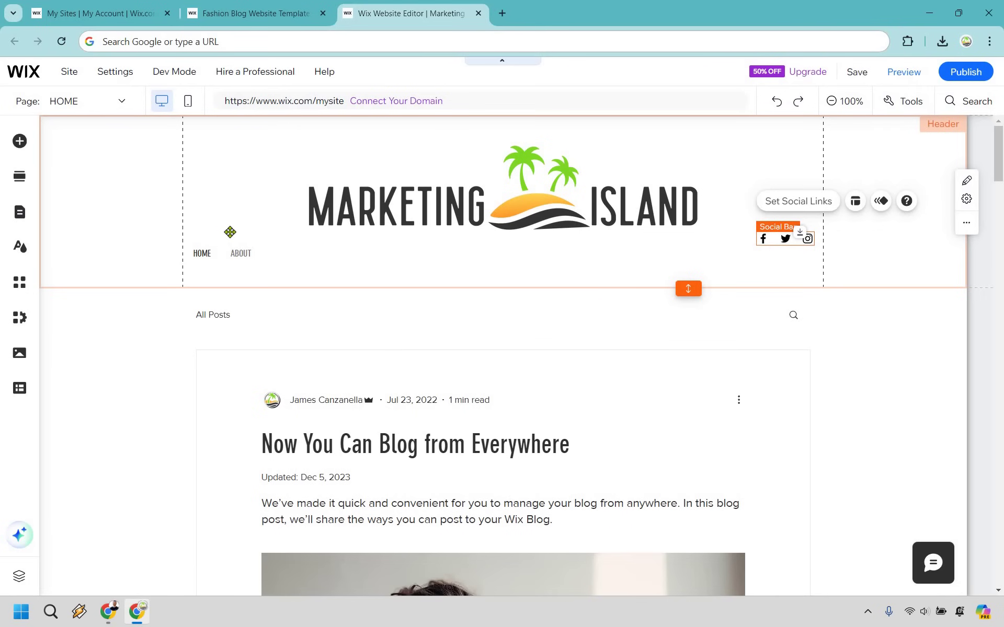
Step: Raise the header's Home/About menu level with the social icons and shorten the header further
{"action": "mouse_move", "coordinate": [230, 235]}
{"action": "left_mouse_down"}
{"action": "mouse_move", "coordinate": [228, 226]}
{"action": "mouse_move", "coordinate": [225, 235]}
{"action": "left_mouse_up"}
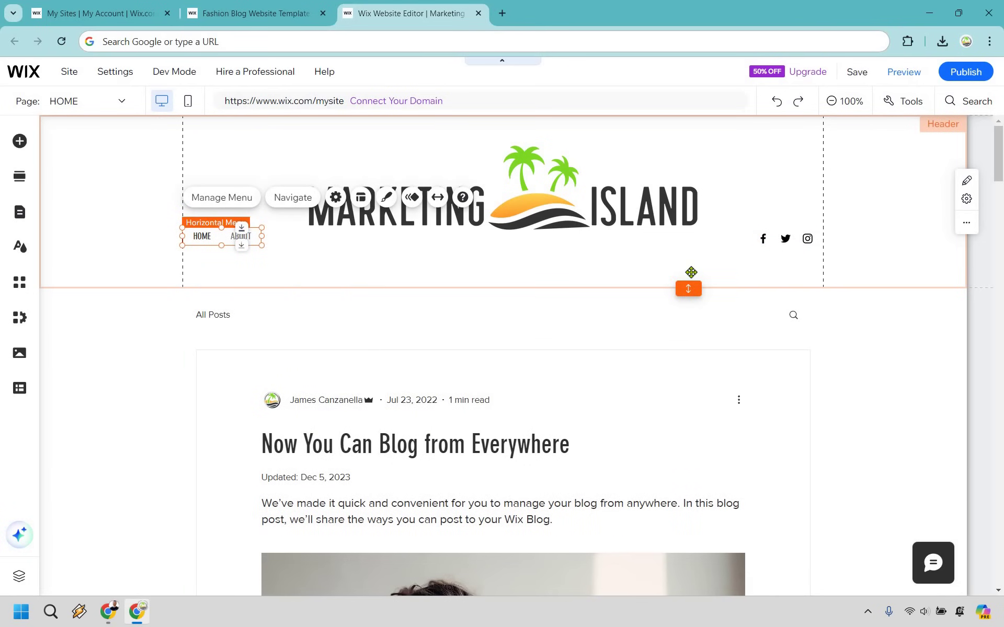
{"action": "left_click", "coordinate": [688, 285]}
{"action": "left_click_drag", "start_coordinate": [688, 285], "coordinate": [687, 270]}
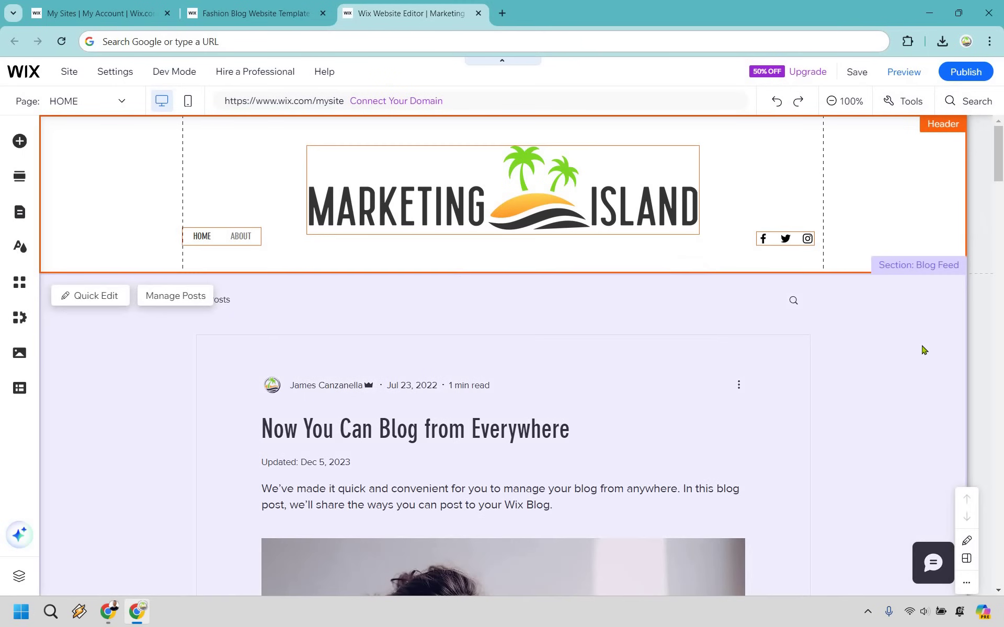
Step: Delete the subscriber form from the footer of the home page
{"action": "scroll", "coordinate": [590, 329], "scroll_direction": "down", "scroll_amount": 2}
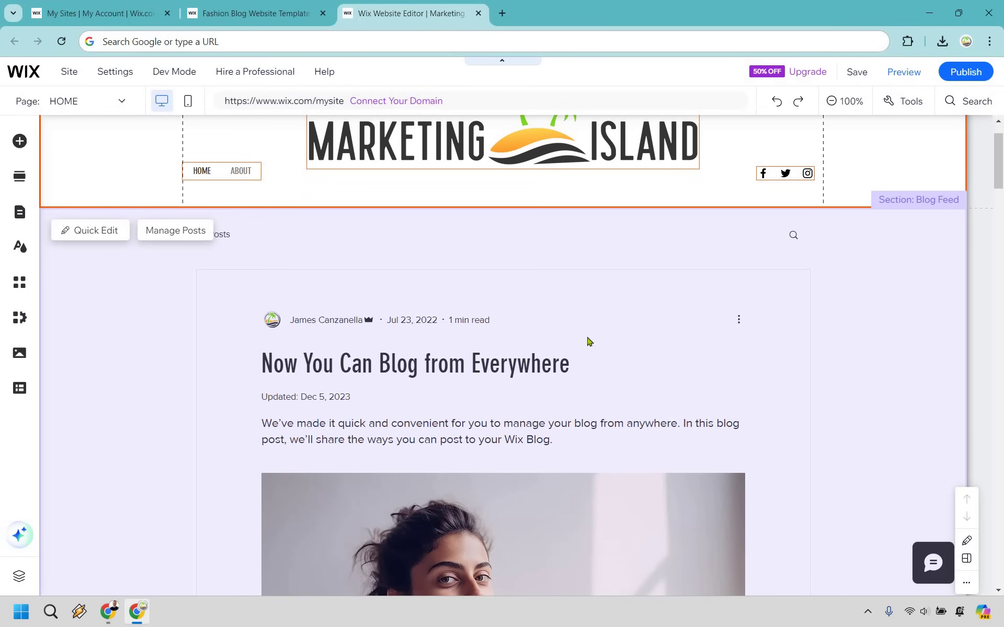
{"action": "scroll", "coordinate": [632, 300], "scroll_direction": "down", "scroll_amount": 20}
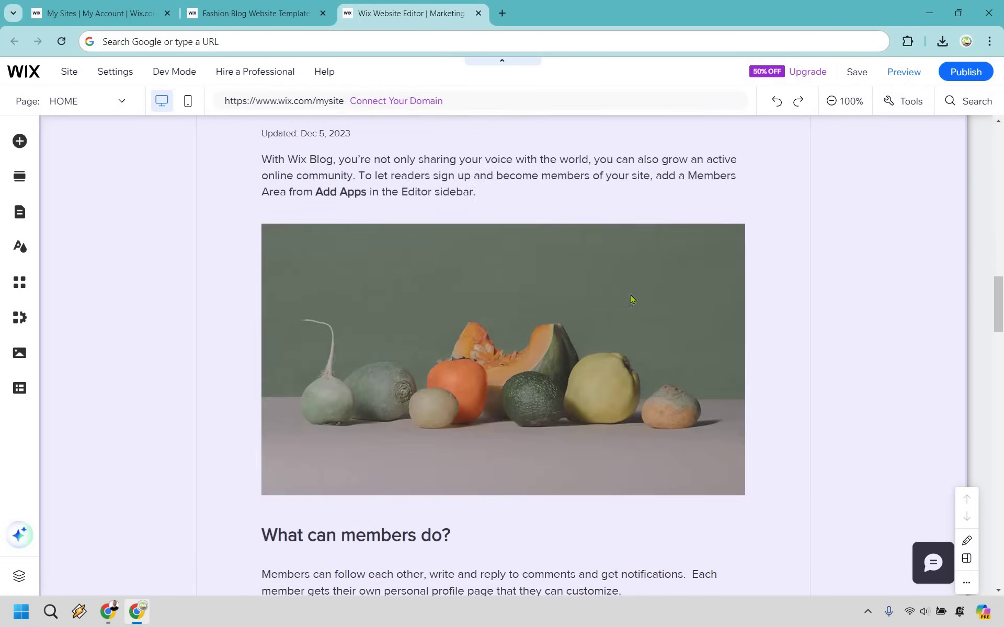
{"action": "scroll", "coordinate": [632, 299], "scroll_direction": "down", "scroll_amount": 20}
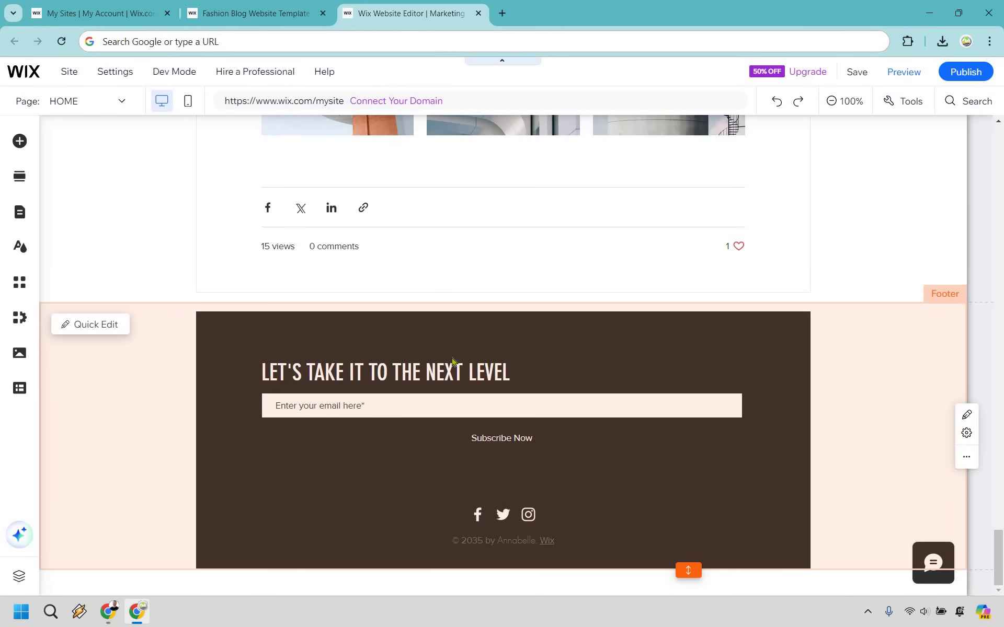
{"action": "left_click", "coordinate": [453, 361]}
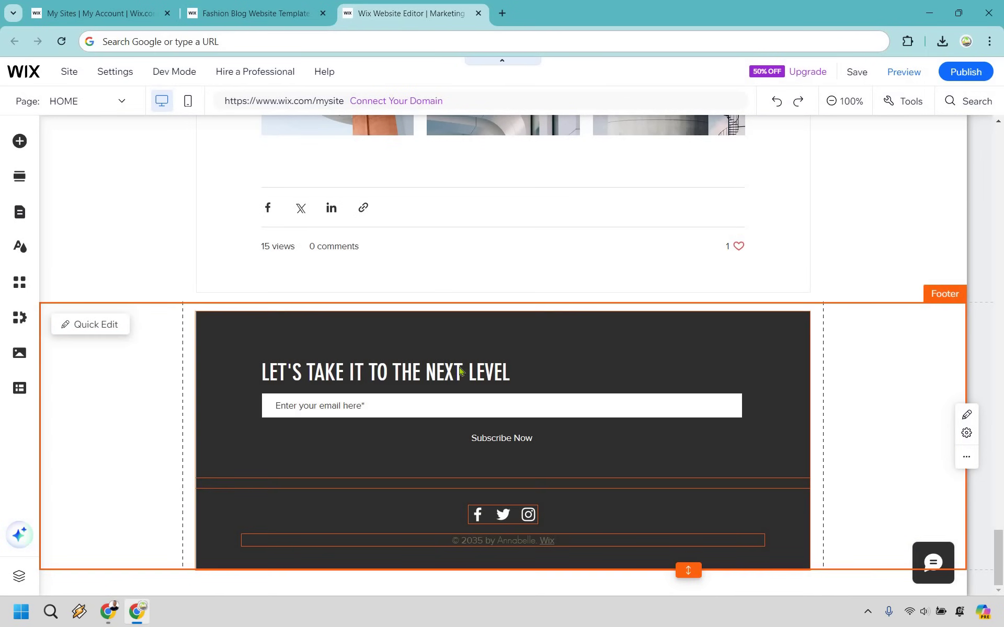
{"action": "left_click", "coordinate": [612, 406]}
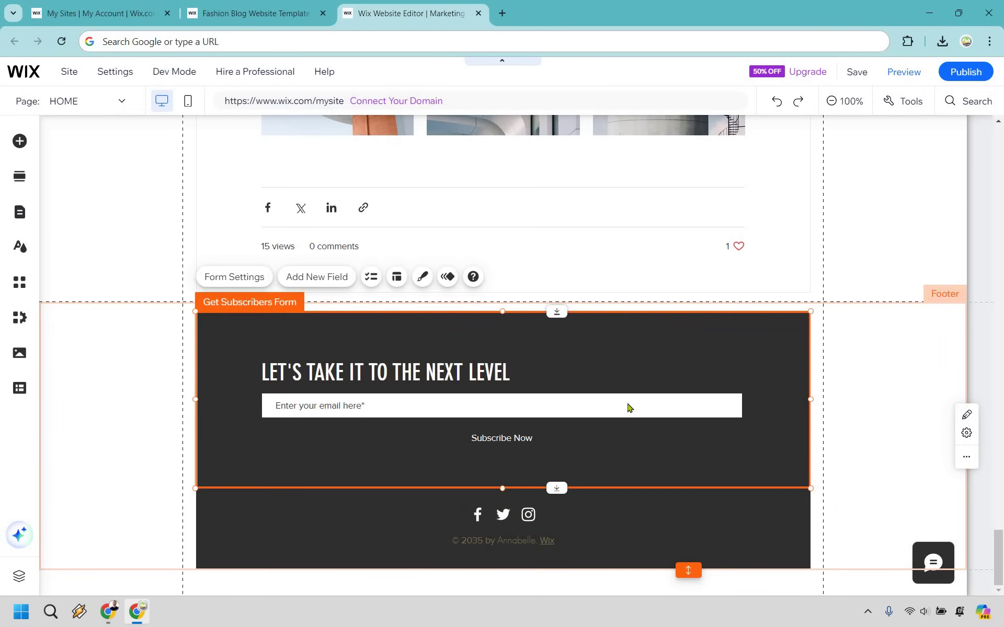
{"action": "left_click", "coordinate": [501, 395]}
{"action": "left_click", "coordinate": [499, 394]}
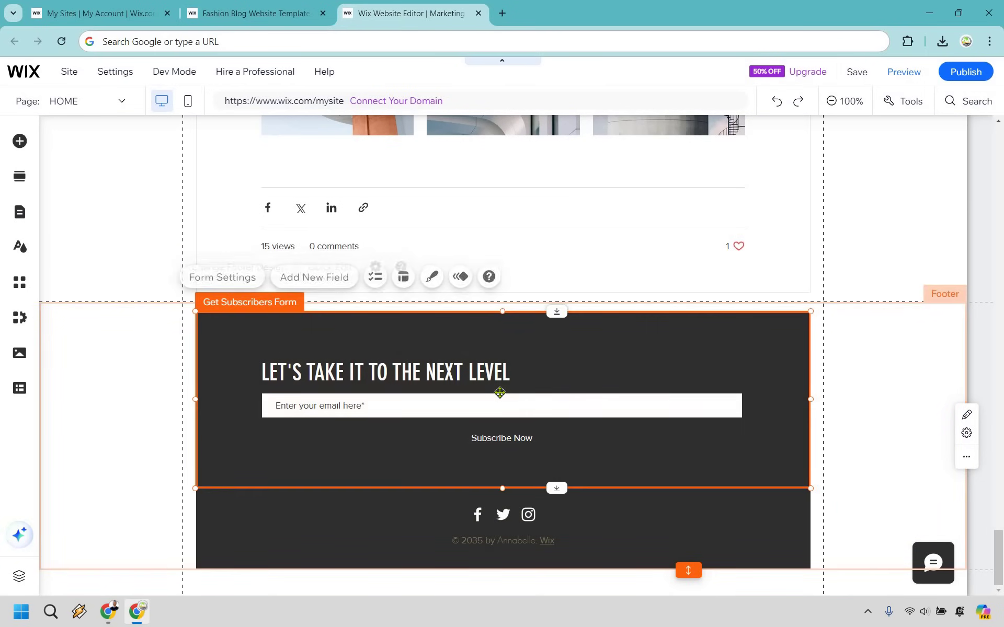
{"action": "key", "text": "Delete"}
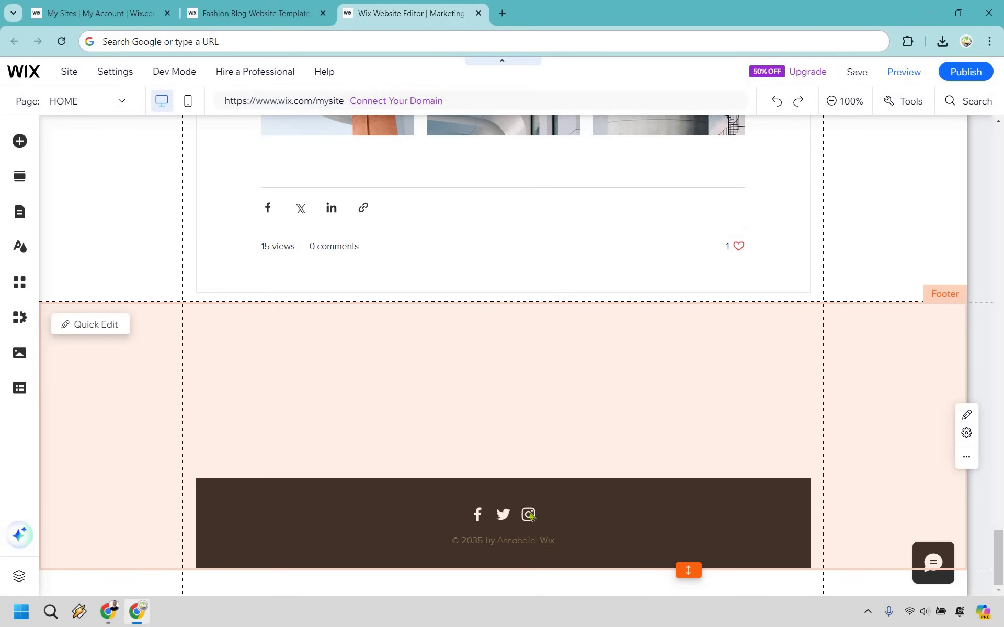
Step: Clear the social icons, copyright text and dark background from the footer and reduce the footer's height
{"action": "left_click", "coordinate": [515, 518]}
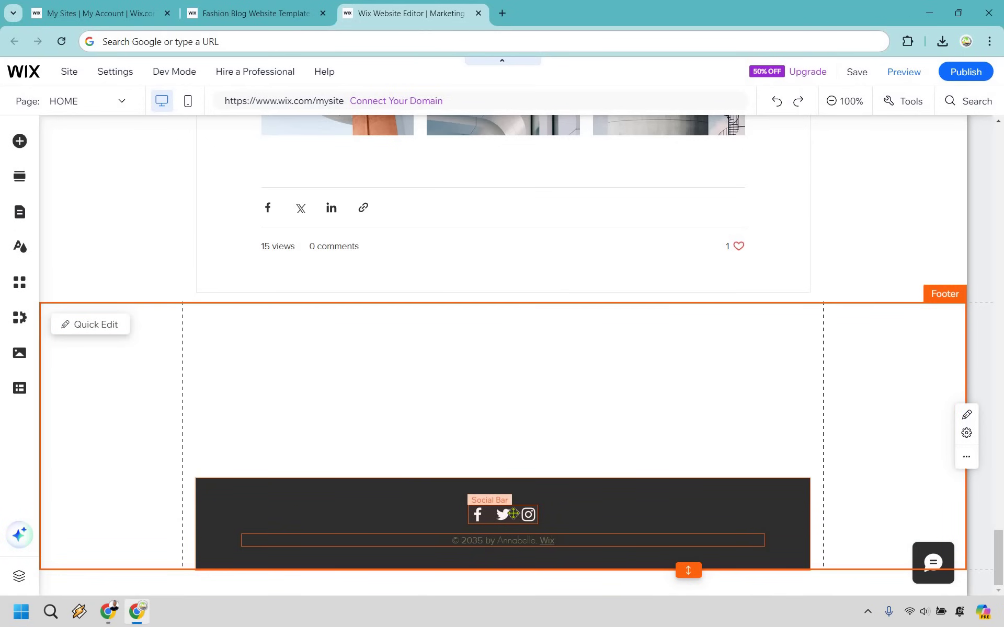
{"action": "left_click", "coordinate": [502, 539]}
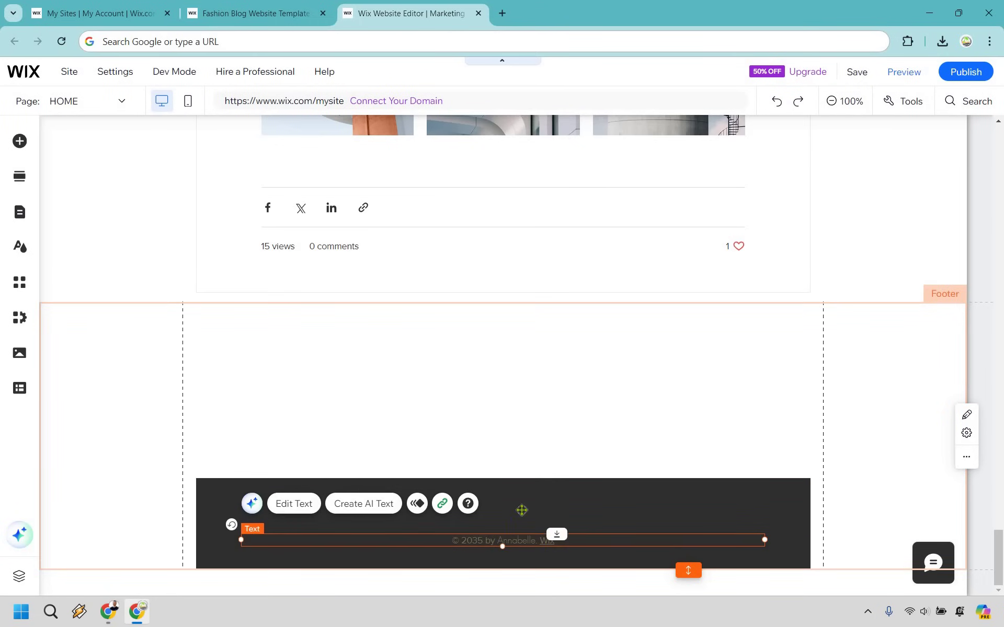
{"action": "left_click", "coordinate": [522, 509]}
{"action": "left_click", "coordinate": [506, 491]}
{"action": "key", "text": "Delete"}
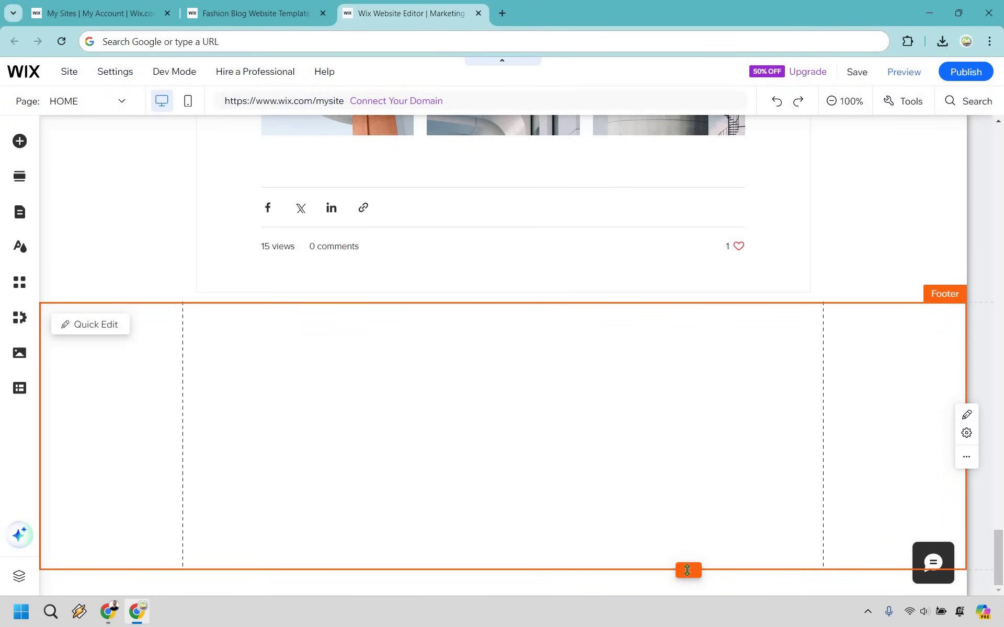
{"action": "double_click", "coordinate": [684, 523]}
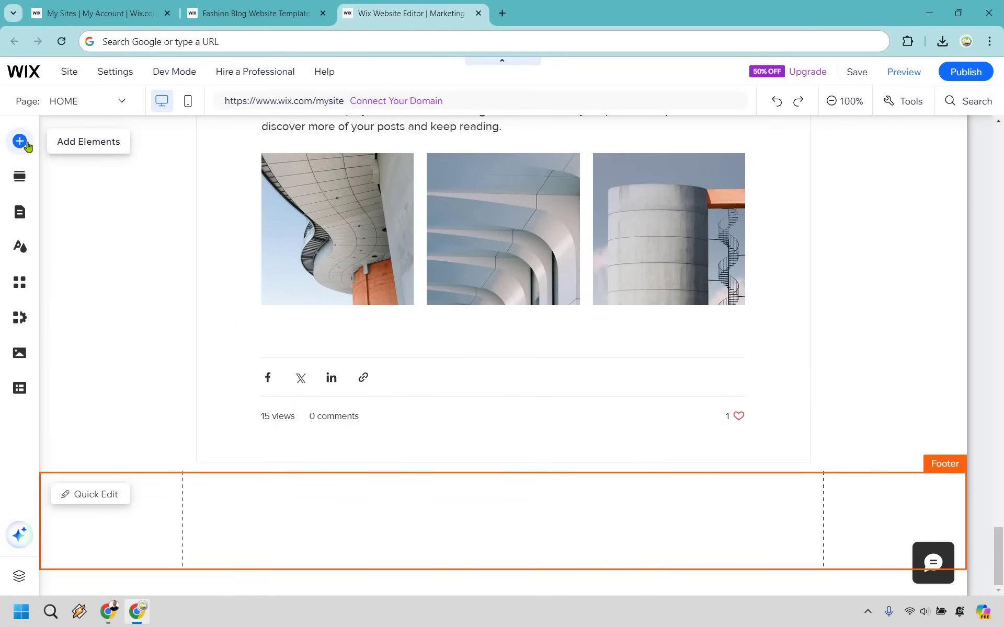
Step: Add a themed paragraph text element to the footer and widen it to span both vertical gridlines
{"action": "left_click", "coordinate": [26, 143]}
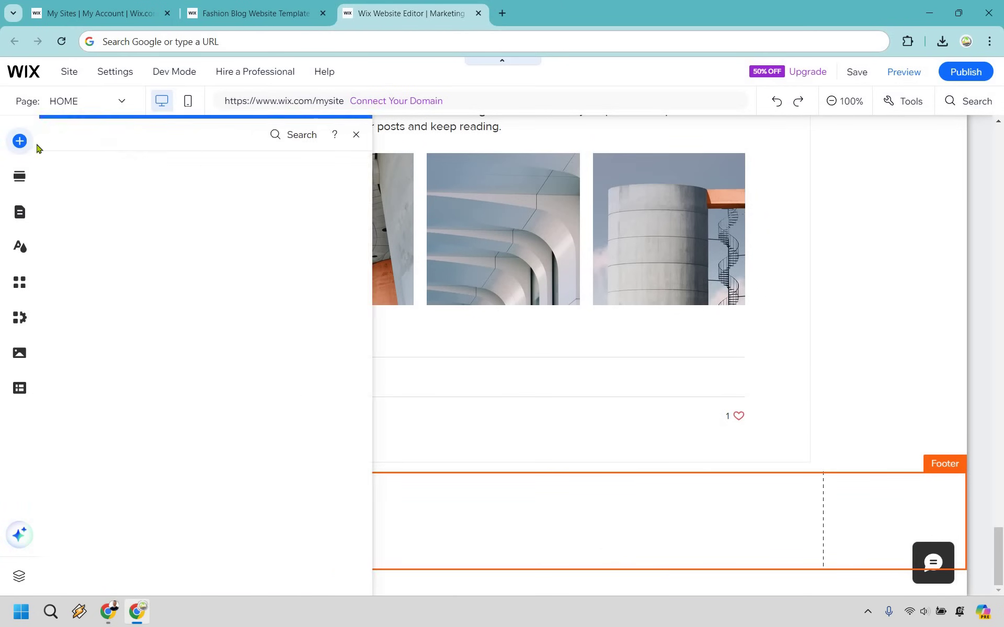
{"action": "left_click", "coordinate": [66, 168]}
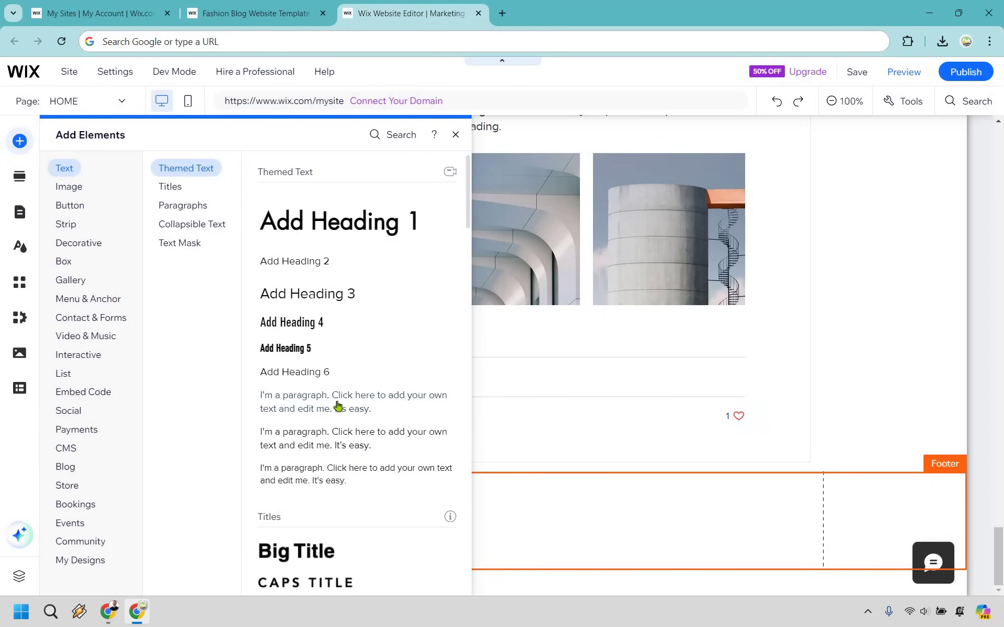
{"action": "left_click_drag", "start_coordinate": [338, 406], "coordinate": [823, 528]}
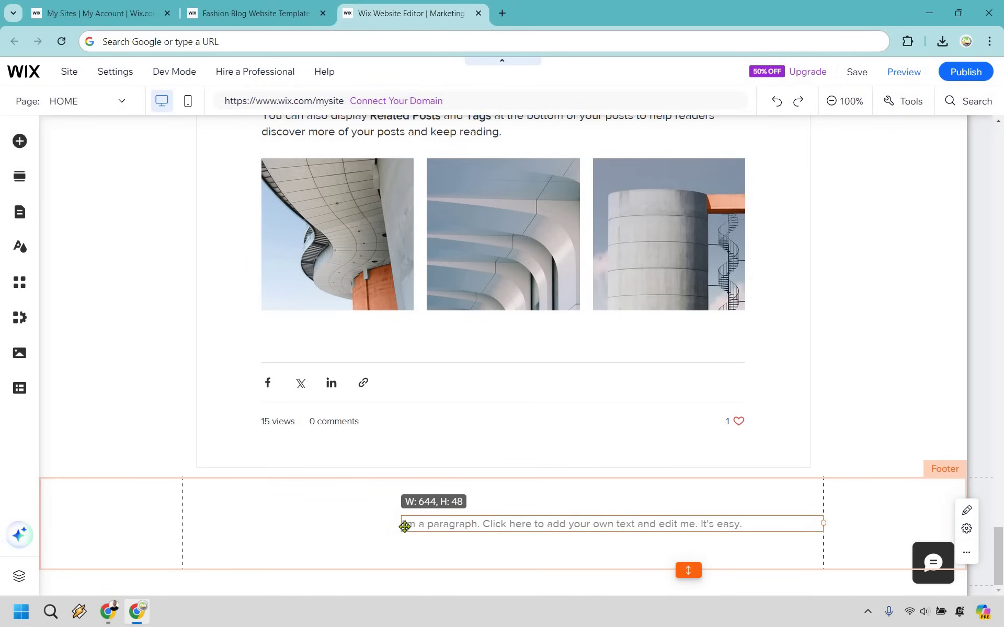
{"action": "left_click_drag", "start_coordinate": [339, 529], "coordinate": [182, 524]}
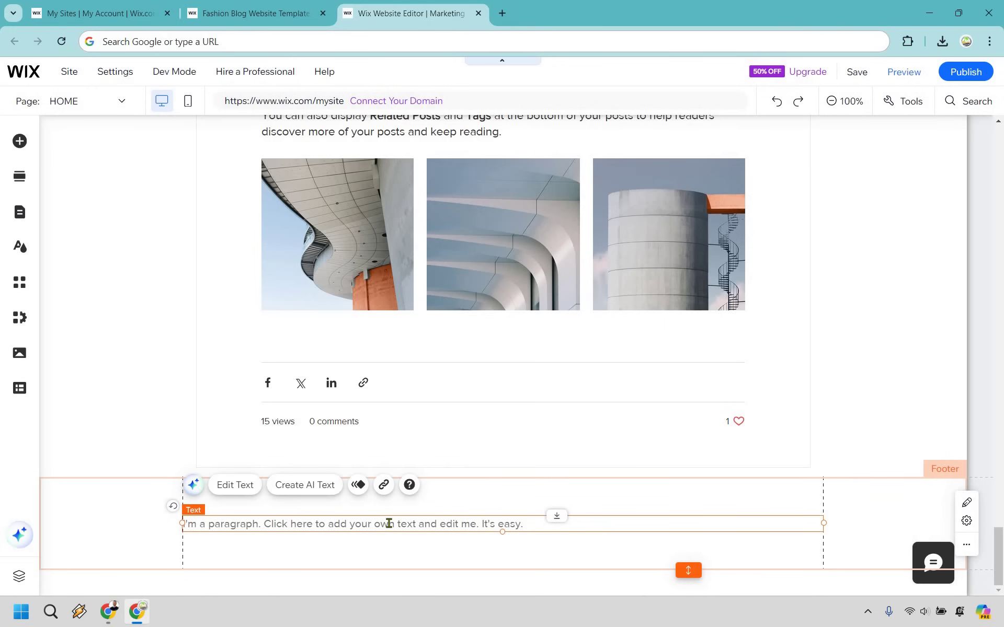
Step: Centre-align the placeholder paragraph text in the footer
{"action": "double_click", "coordinate": [389, 523]}
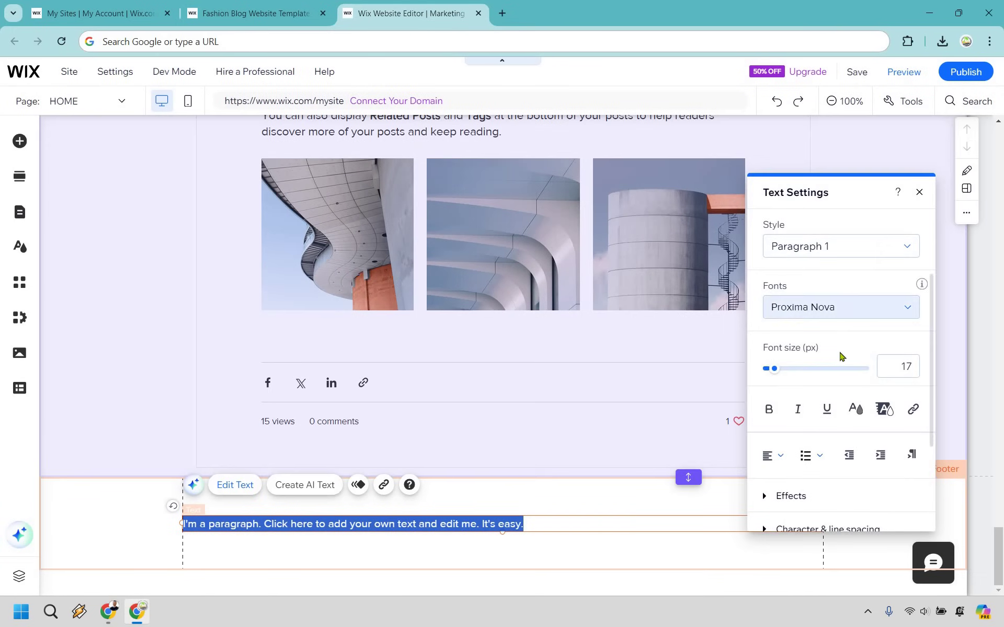
{"action": "scroll", "coordinate": [840, 352], "scroll_direction": "down", "scroll_amount": 3}
{"action": "scroll", "coordinate": [761, 411], "scroll_direction": "up", "scroll_amount": 1}
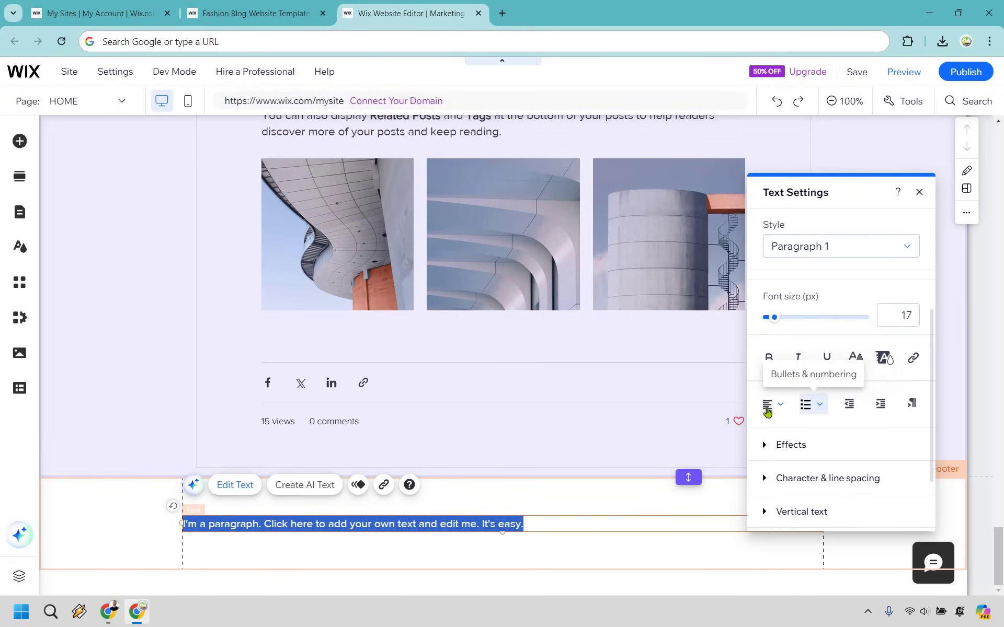
{"action": "left_click", "coordinate": [773, 412]}
{"action": "left_click", "coordinate": [777, 425]}
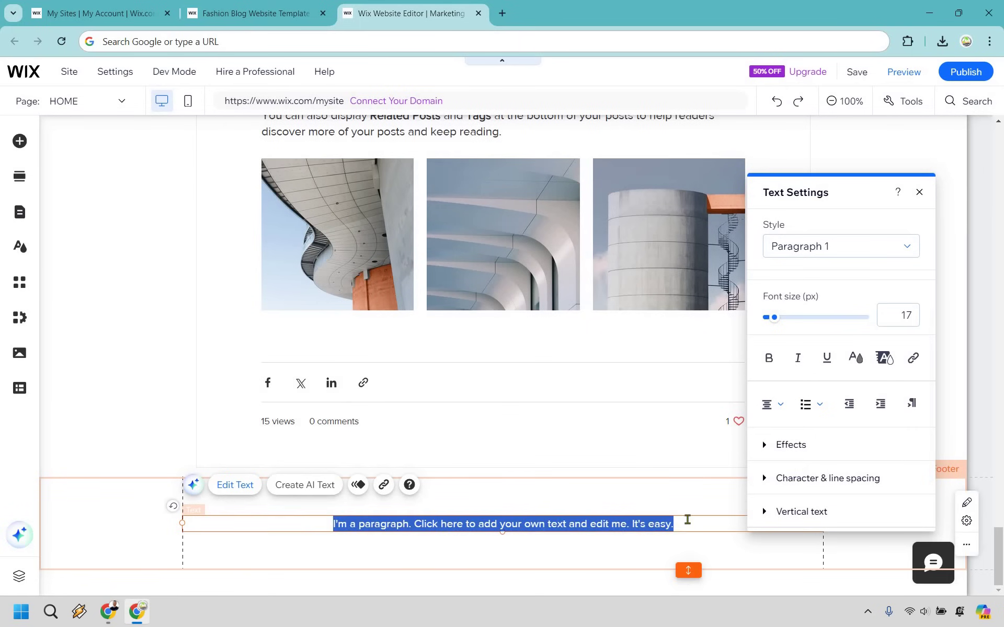
Step: Replace the placeholder paragraph text in the footer with "Contact"
{"action": "left_click", "coordinate": [677, 524]}
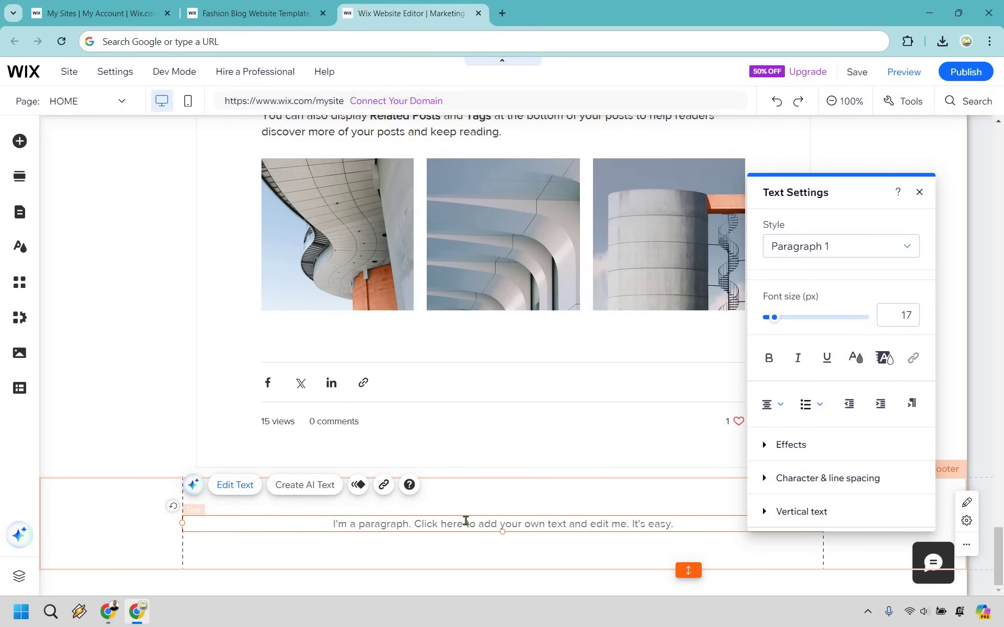
{"action": "key", "text": "ctrl+shift+Left"}
{"action": "key", "text": "ctrl+shift+Left"}
{"action": "key", "text": "ctrl+shift+Left"}
{"action": "key", "text": "ctrl+shift+Left"}
{"action": "key", "text": "ctrl+shift+Left"}
{"action": "key", "text": "ctrl+shift+Left"}
{"action": "key", "text": "ctrl+shift+Left"}
{"action": "key", "text": "ctrl+shift+Left"}
{"action": "key", "text": "ctrl+shift+Left"}
{"action": "key", "text": "ctrl+shift+Left"}
{"action": "key", "text": "ctrl+shift+Left"}
{"action": "key", "text": "ctrl+shift+Left"}
{"action": "key", "text": "ctrl+shift+Left"}
{"action": "key", "text": "ctrl+shift+Left"}
{"action": "key", "text": "ctrl+shift+Left"}
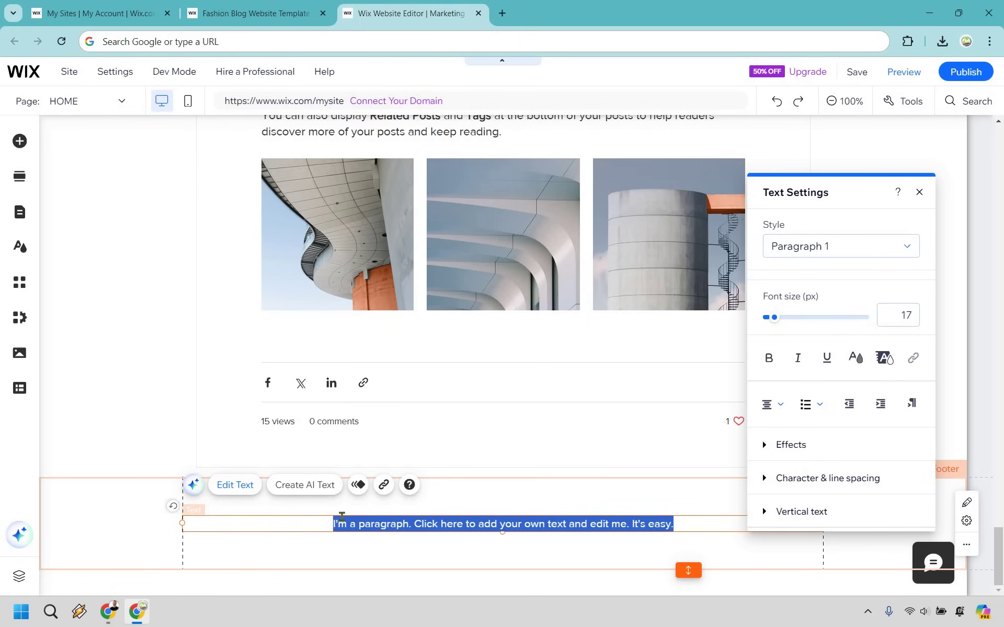
{"action": "type", "text": "Contact"}
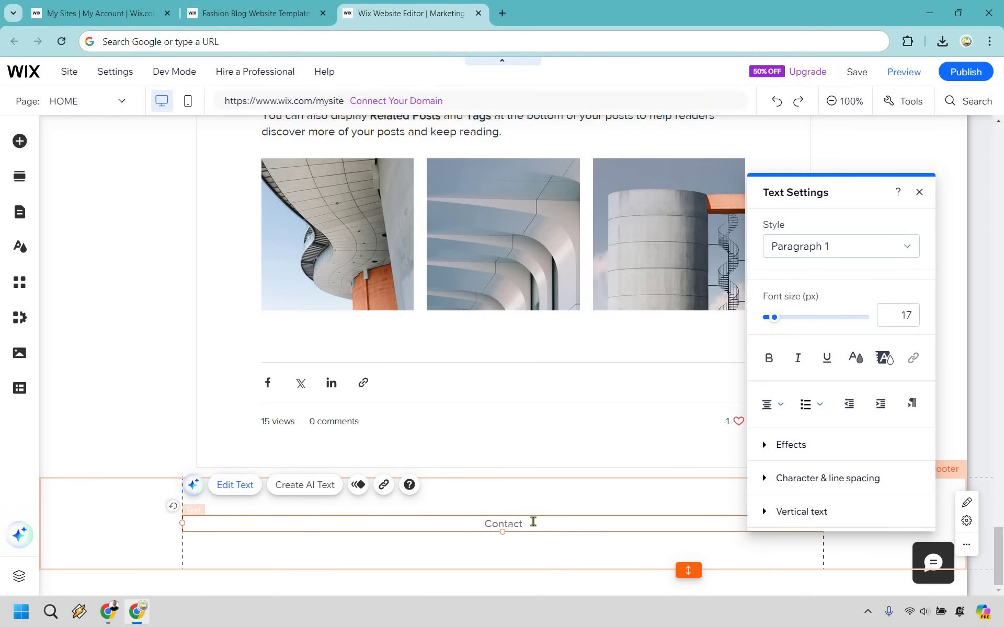
Step: Link the footer word "Contact" to the contact email address with the subject "Hey there"
{"action": "key", "text": "shift+Left"}
{"action": "key", "text": "shift+Left"}
{"action": "key", "text": "shift+Left"}
{"action": "key", "text": "shift+Left"}
{"action": "key", "text": "shift+Left"}
{"action": "key", "text": "shift+Left"}
{"action": "key", "text": "shift+Left"}
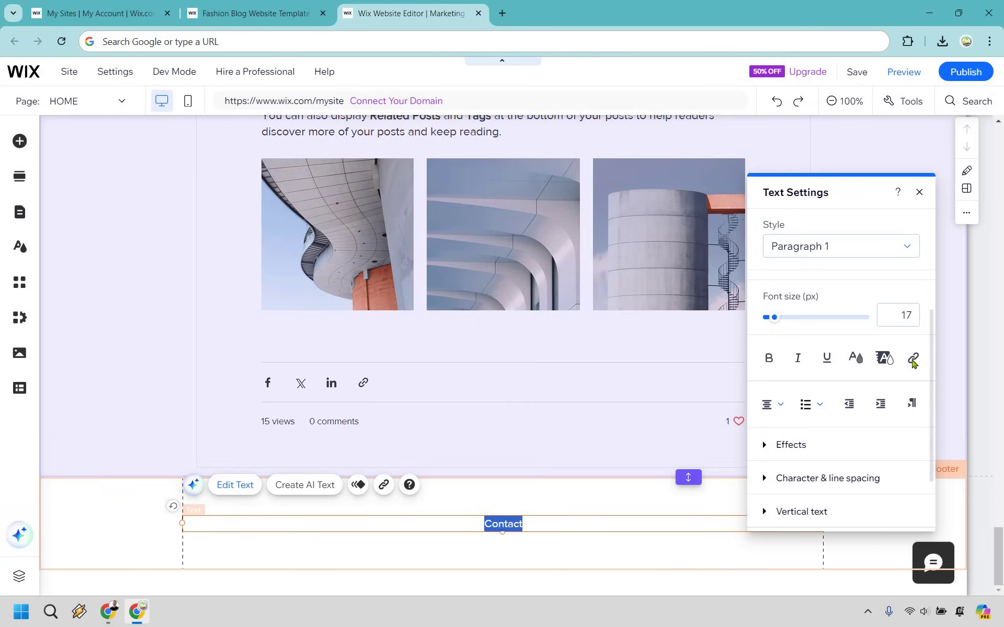
{"action": "left_click", "coordinate": [913, 360]}
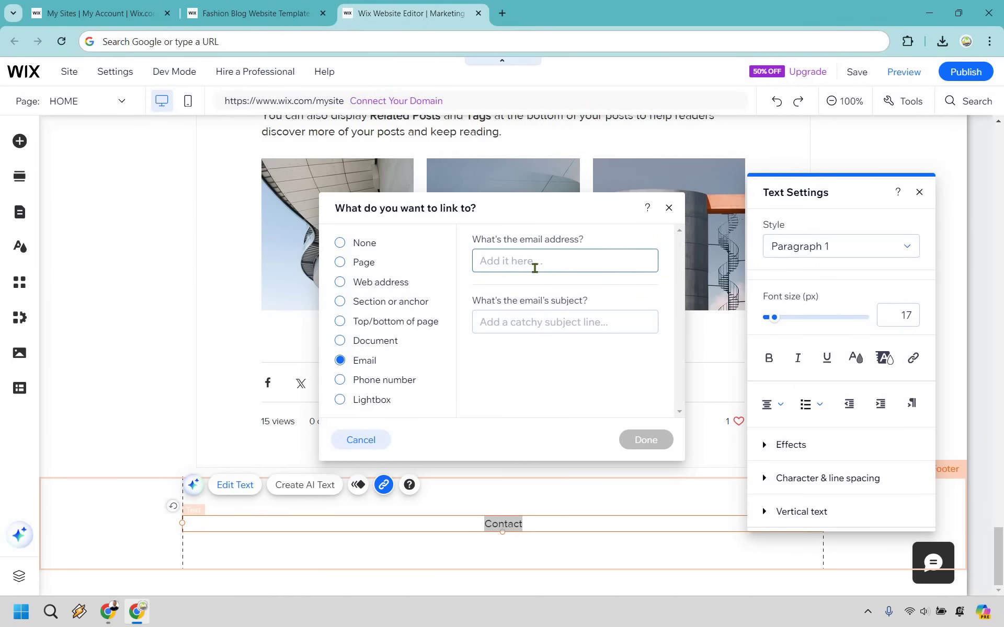
{"action": "type", "text": "email@email.com"}
{"action": "left_click", "coordinate": [560, 325]}
{"action": "type", "text": "Hey there"}
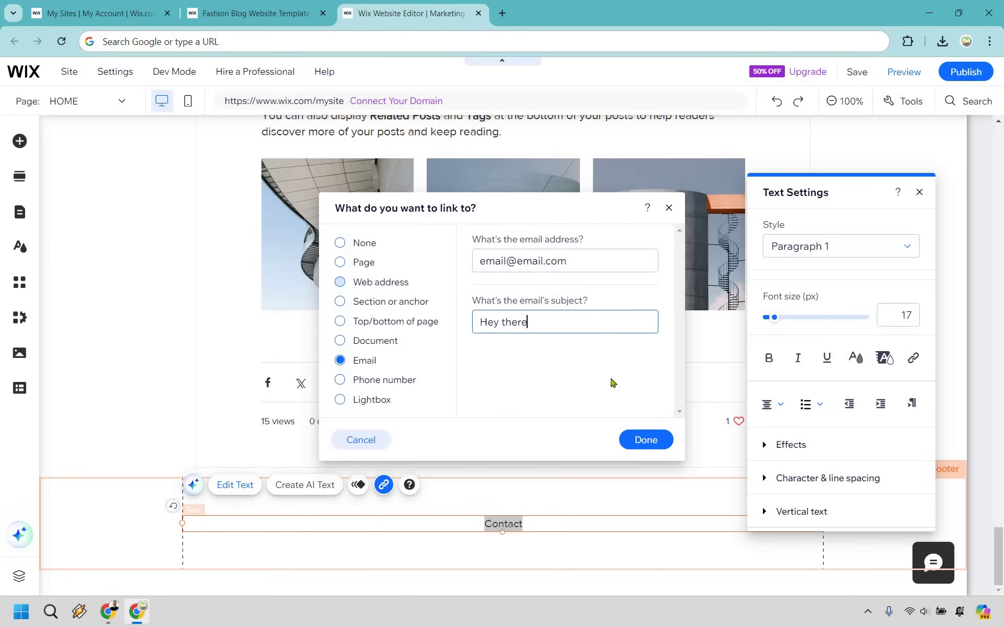
{"action": "left_click", "coordinate": [644, 442]}
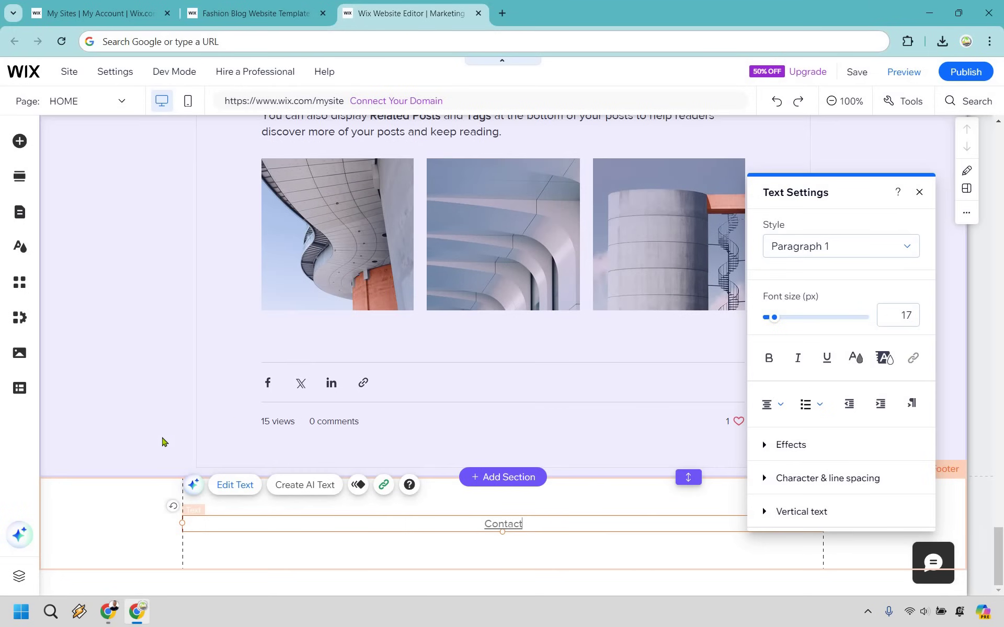
{"action": "key", "text": "Escape"}
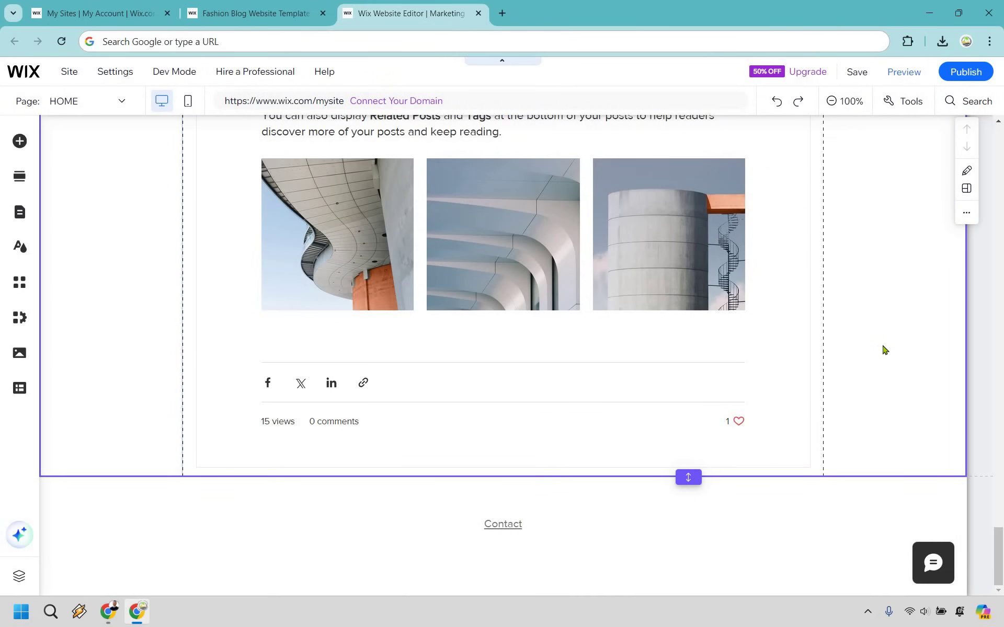
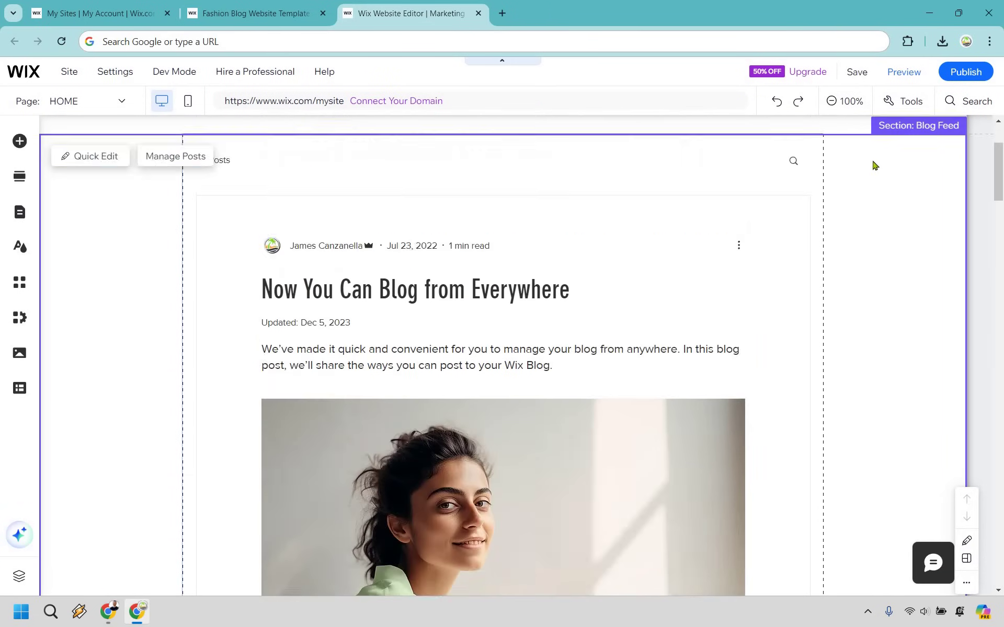
Step: Save the site with the suggested free Wix.com domain and preview the home page down to its footer
{"action": "left_click", "coordinate": [863, 77]}
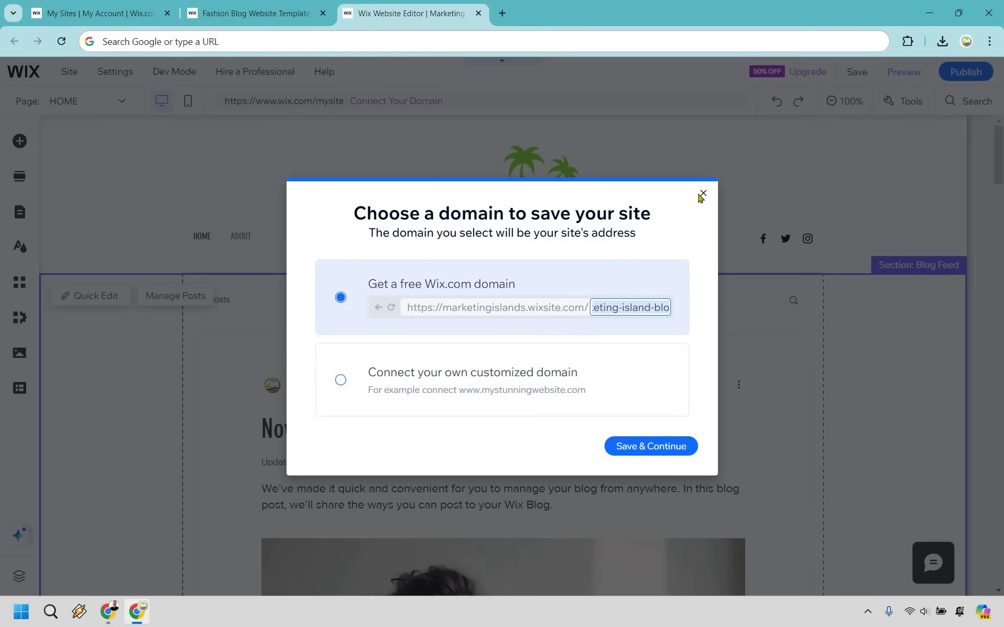
{"action": "left_click", "coordinate": [662, 445]}
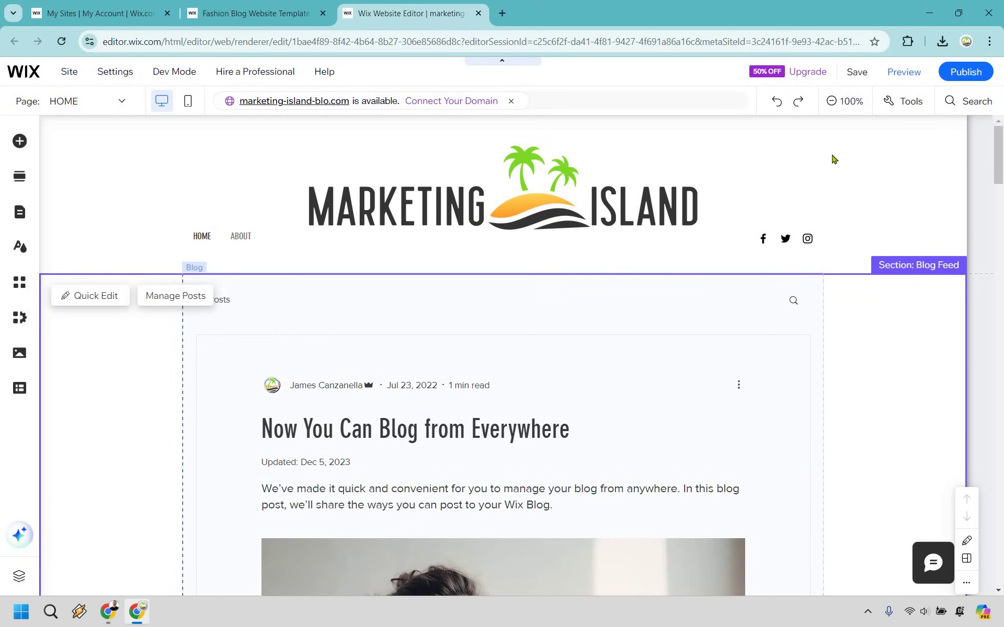
{"action": "left_click", "coordinate": [903, 73]}
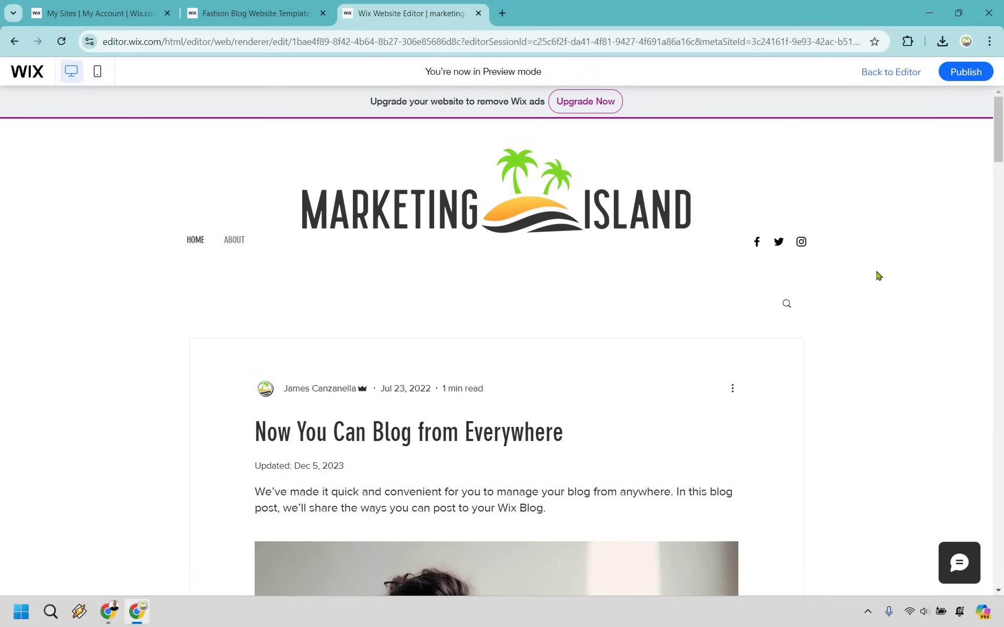
{"action": "scroll", "coordinate": [882, 281], "scroll_direction": "down", "scroll_amount": 20}
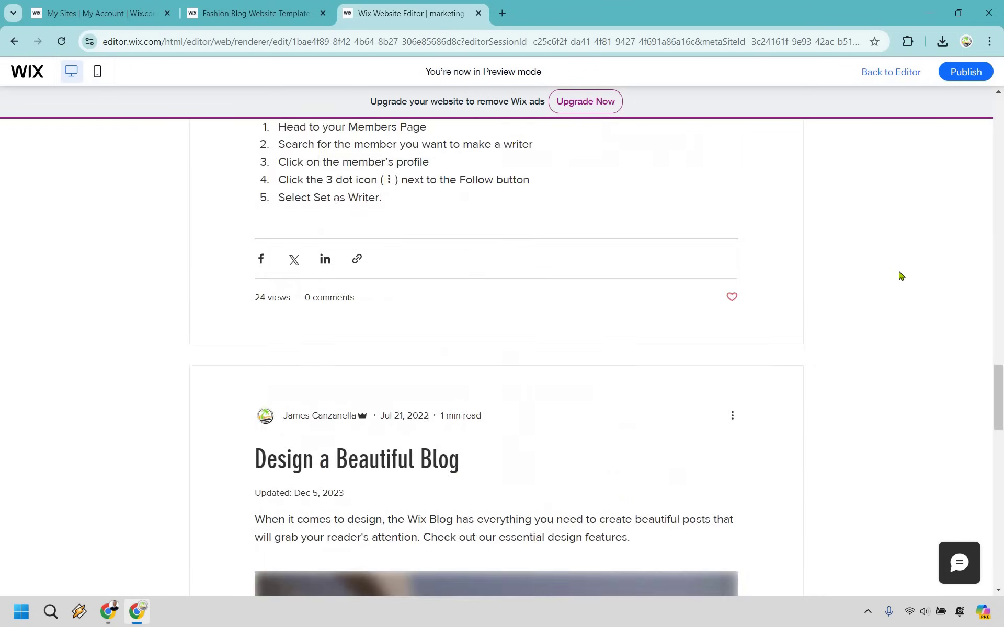
{"action": "scroll", "coordinate": [901, 275], "scroll_direction": "down", "scroll_amount": 10}
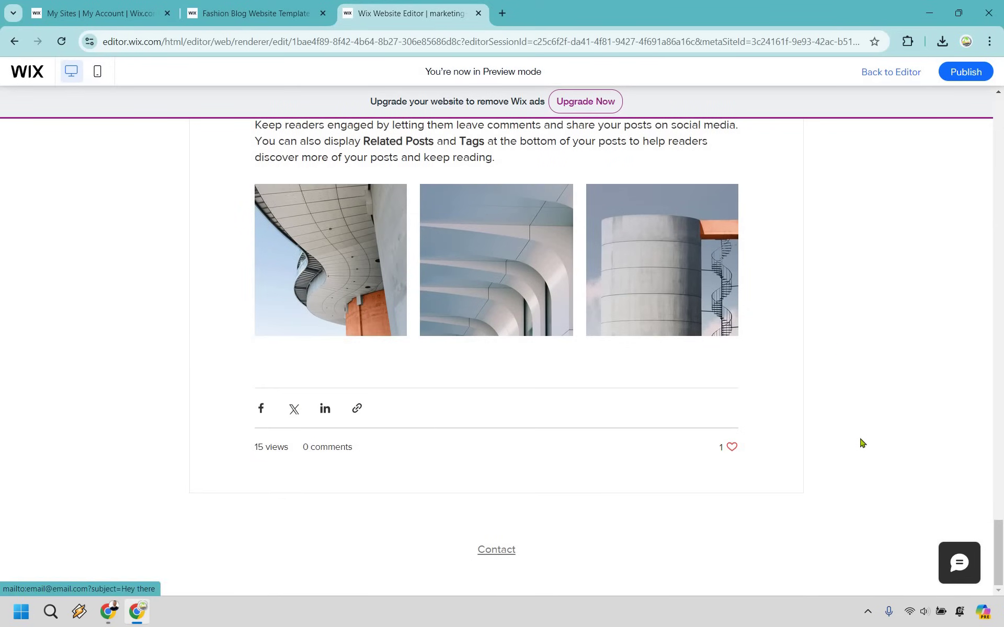
{"action": "scroll", "coordinate": [863, 443], "scroll_direction": "up", "scroll_amount": 20}
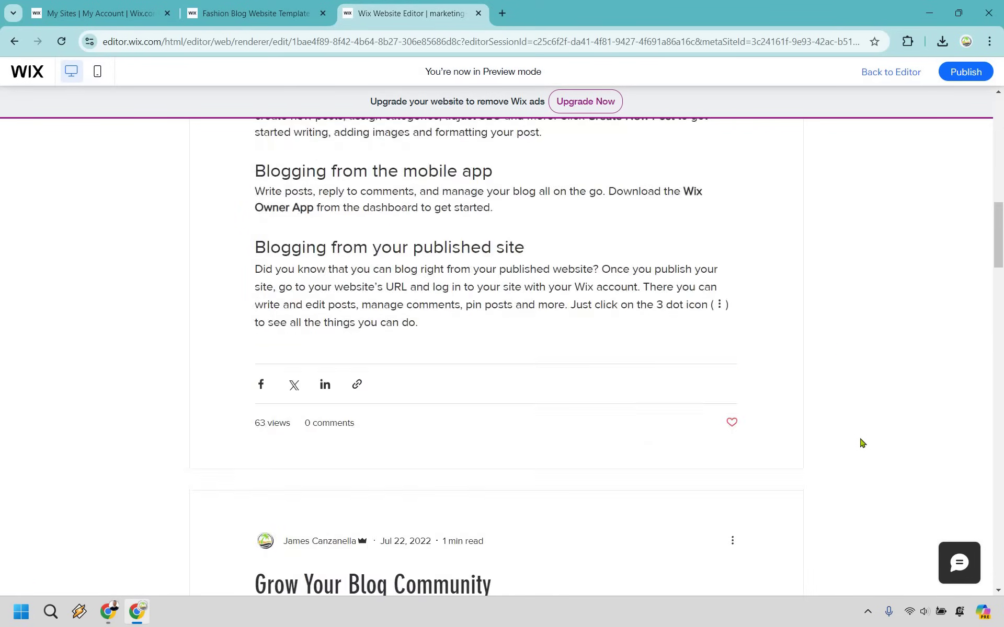
{"action": "scroll", "coordinate": [862, 443], "scroll_direction": "up", "scroll_amount": 10}
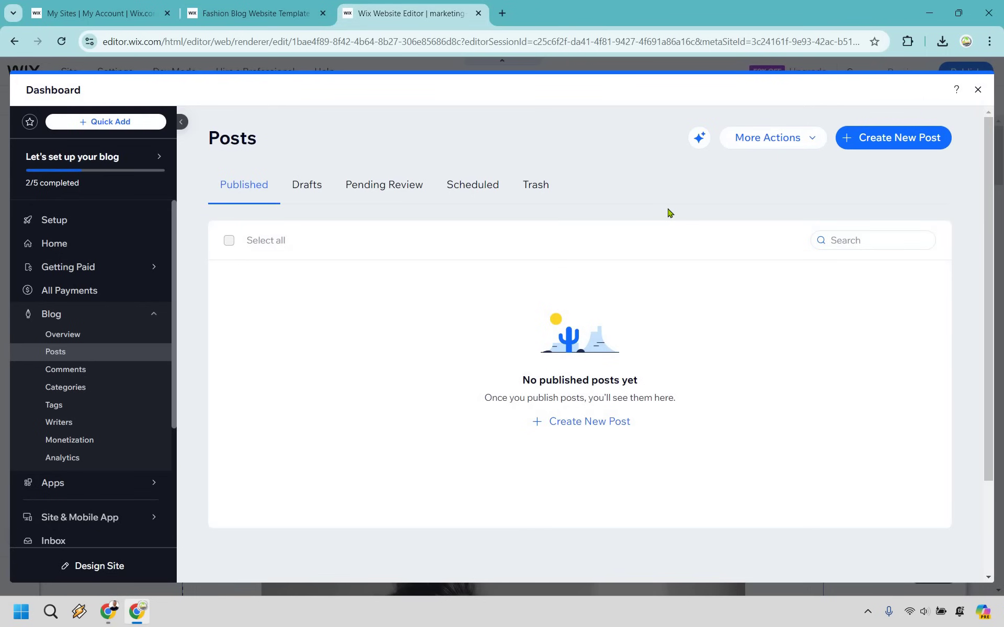
Step: Create a new blog post and use the AI-suggested topic "Content Strategy Tools Blog" for it
{"action": "left_click", "coordinate": [904, 149]}
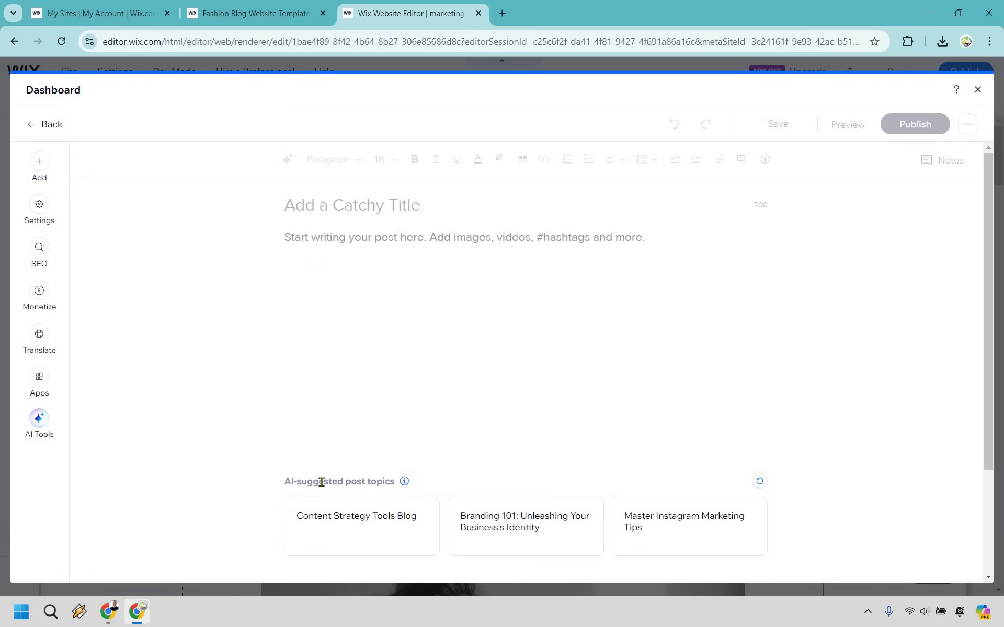
{"action": "left_click", "coordinate": [360, 521]}
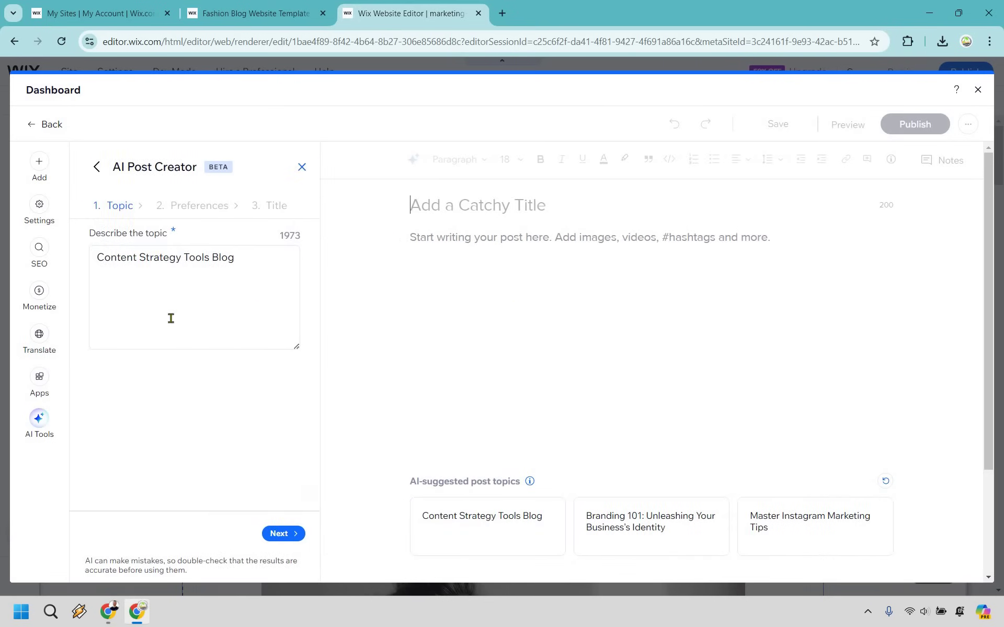
{"action": "left_click", "coordinate": [283, 543]}
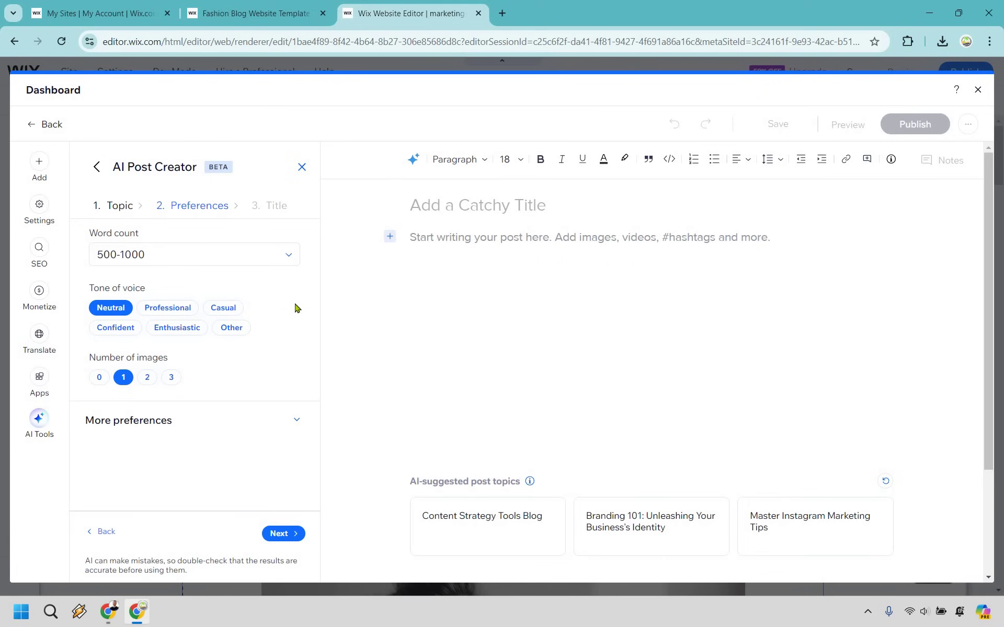
Step: Set the tone of voice to Casual and generate the post with the title "Unleashing the Power of Content Strategy: Must-Have Tools for Your Blog Success"
{"action": "left_click", "coordinate": [224, 309]}
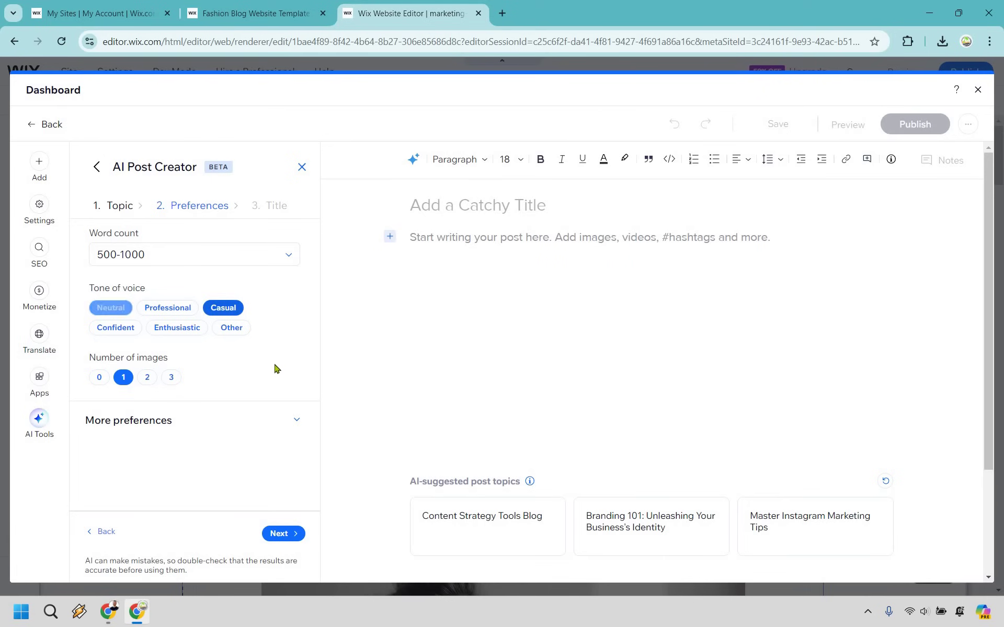
{"action": "left_click", "coordinate": [296, 421]}
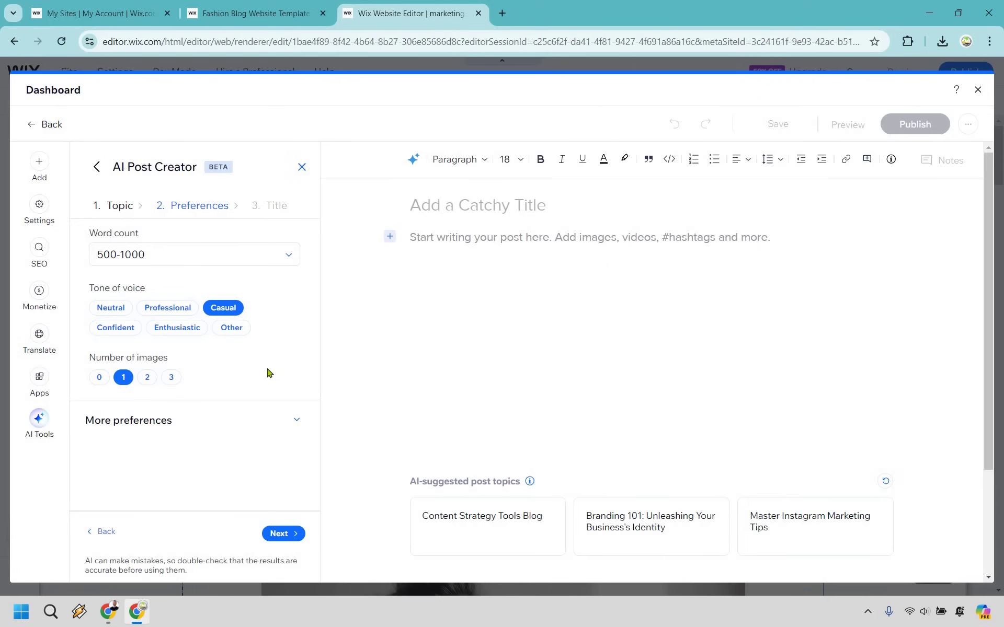
{"action": "scroll", "coordinate": [267, 362], "scroll_direction": "down", "scroll_amount": 3}
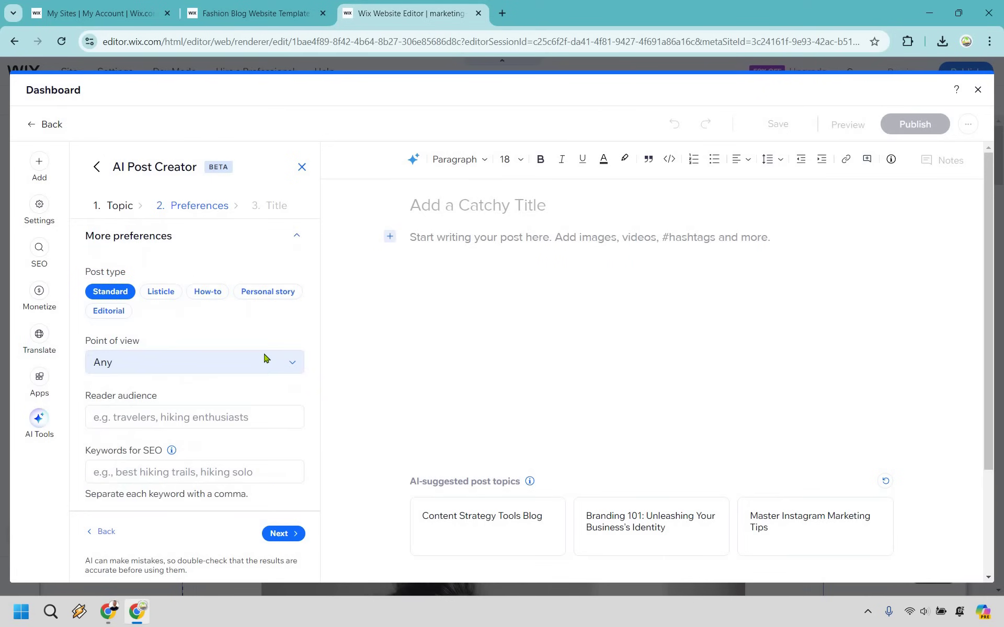
{"action": "scroll", "coordinate": [291, 515], "scroll_direction": "up", "scroll_amount": 3}
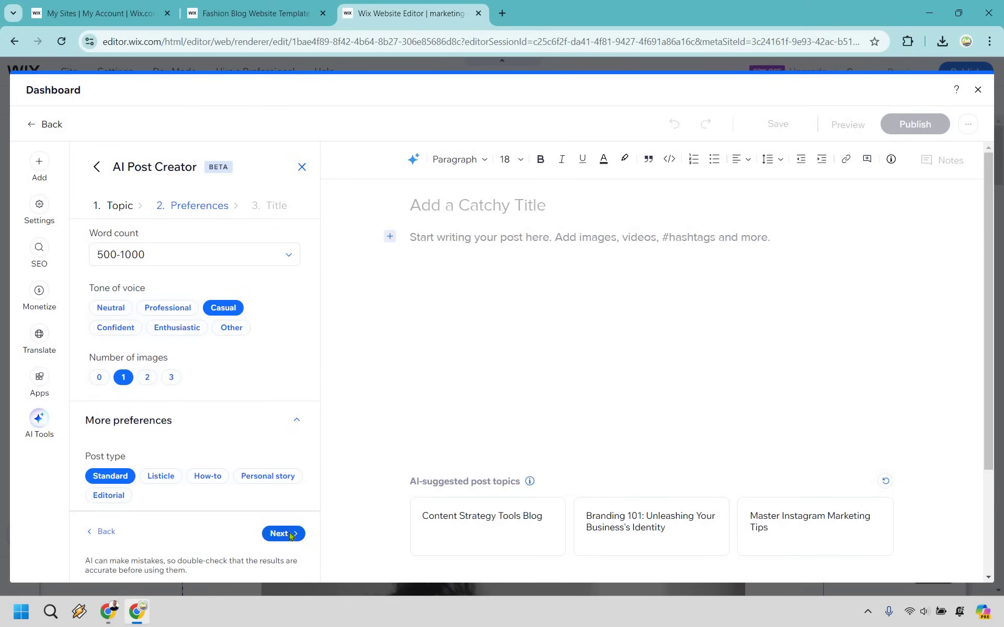
{"action": "left_click", "coordinate": [282, 533]}
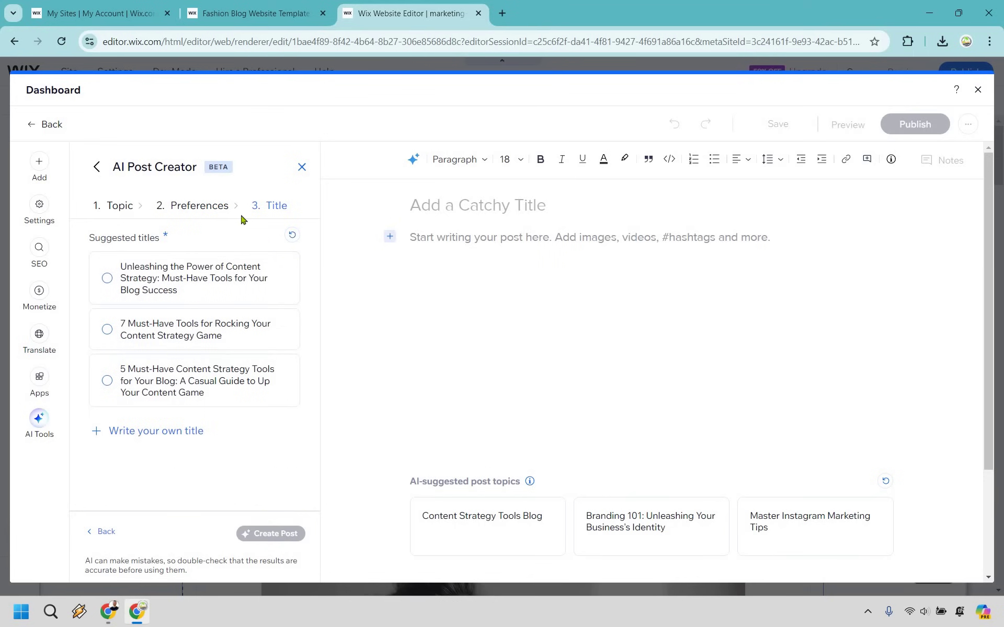
{"action": "left_click", "coordinate": [248, 280]}
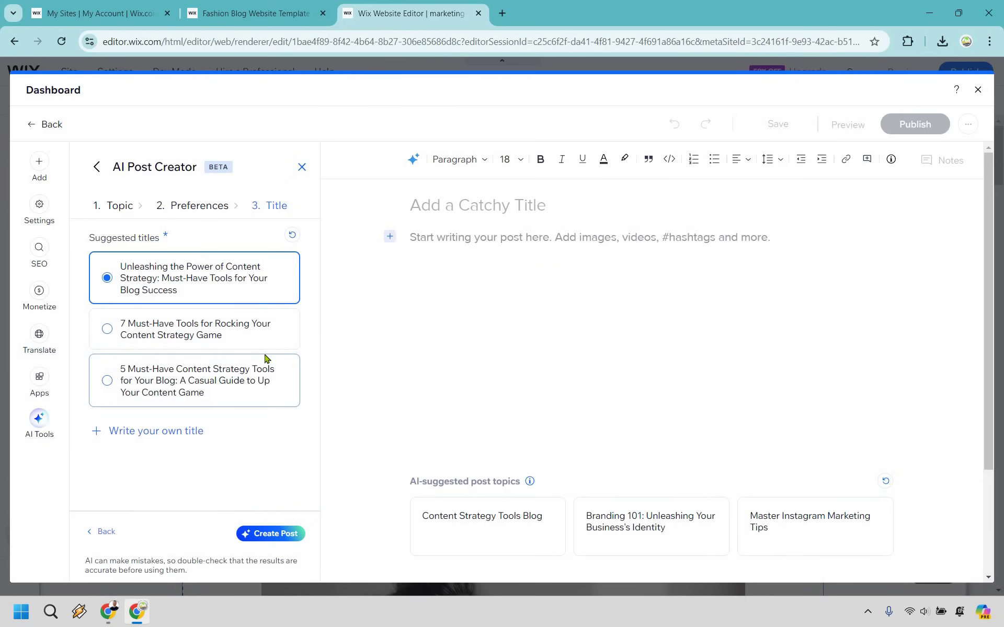
{"action": "left_click", "coordinate": [270, 534]}
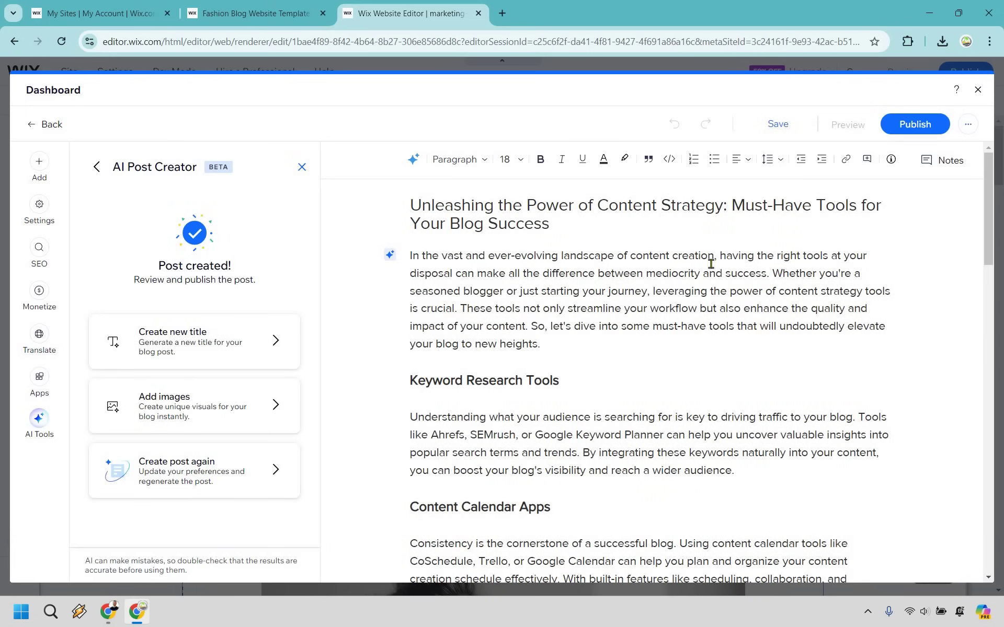
Step: Review the generated post's text sections and image from the introduction to the conclusion
{"action": "scroll", "coordinate": [708, 262], "scroll_direction": "down", "scroll_amount": 3}
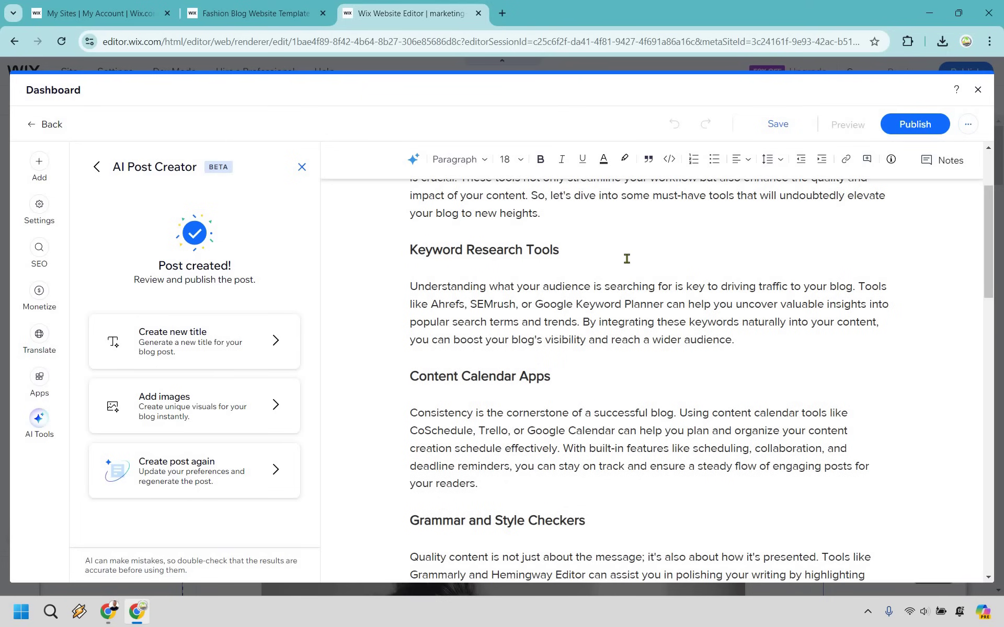
{"action": "scroll", "coordinate": [690, 261], "scroll_direction": "down", "scroll_amount": 10}
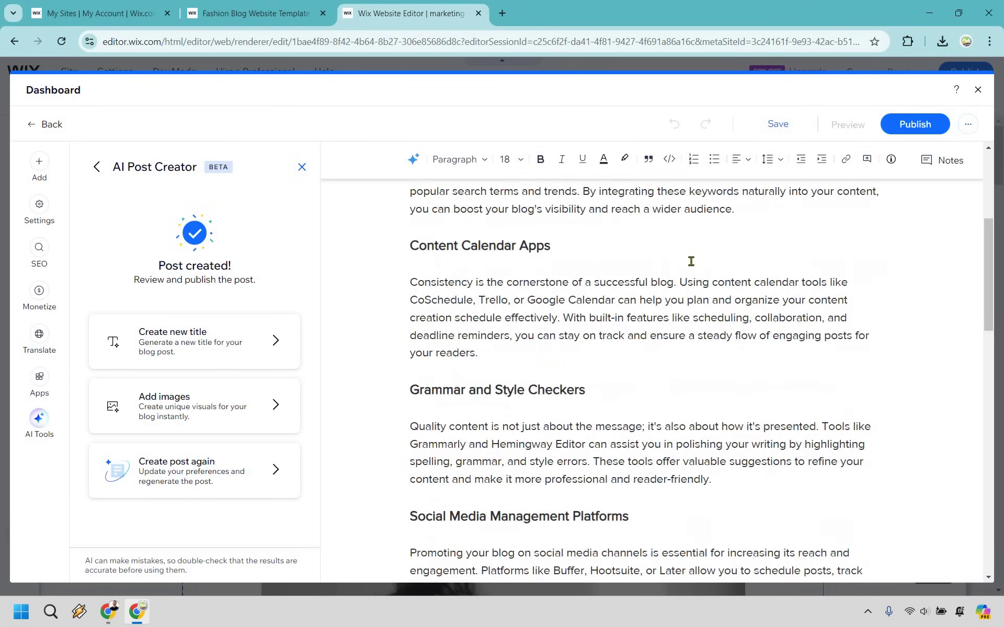
{"action": "scroll", "coordinate": [696, 261], "scroll_direction": "down", "scroll_amount": 5}
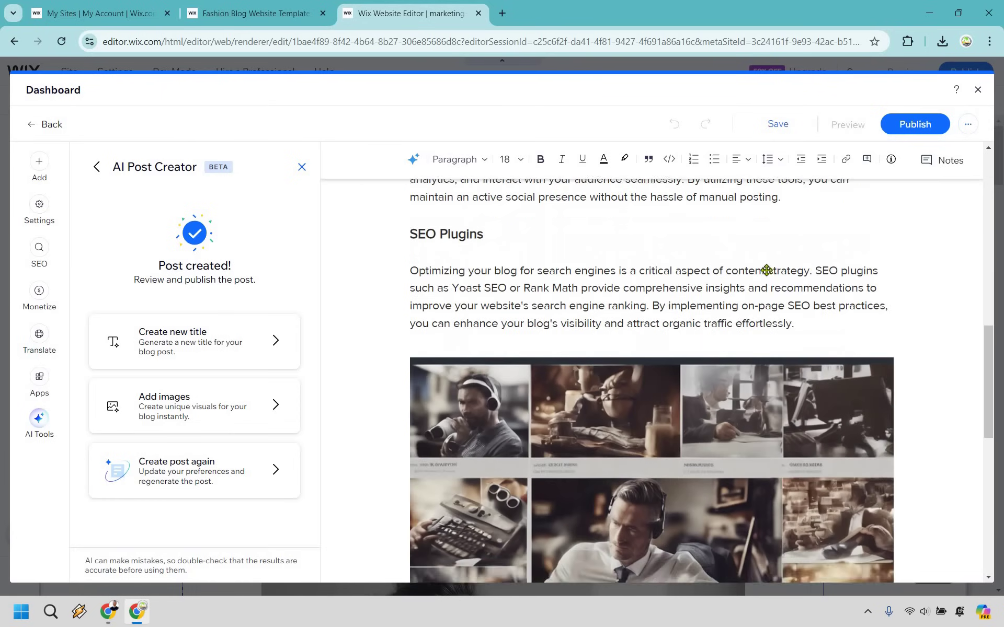
{"action": "scroll", "coordinate": [736, 326], "scroll_direction": "down", "scroll_amount": 2}
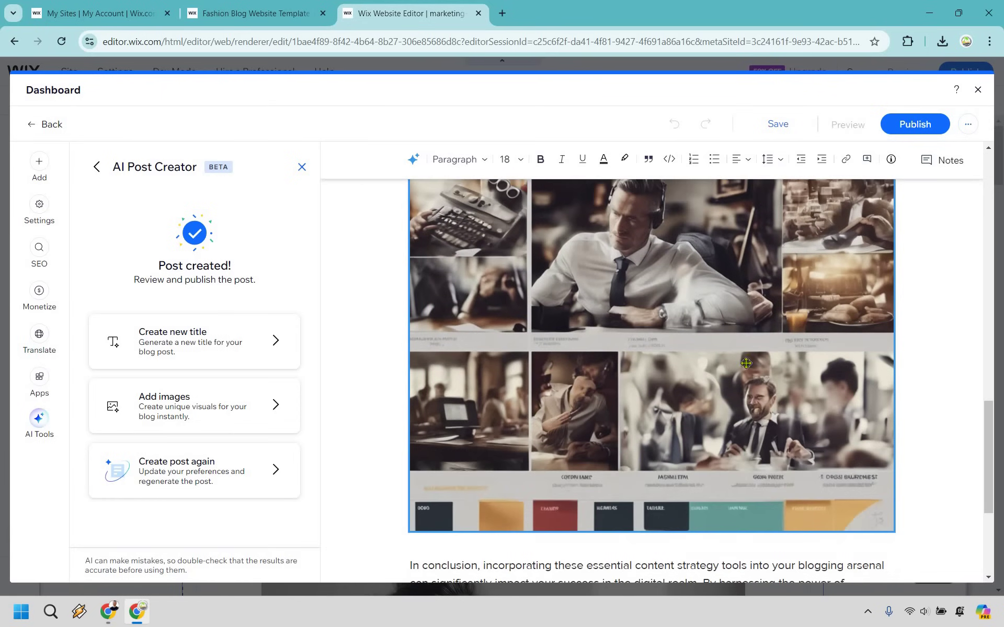
{"action": "scroll", "coordinate": [704, 315], "scroll_direction": "down", "scroll_amount": 4}
{"action": "scroll", "coordinate": [737, 364], "scroll_direction": "up", "scroll_amount": 5}
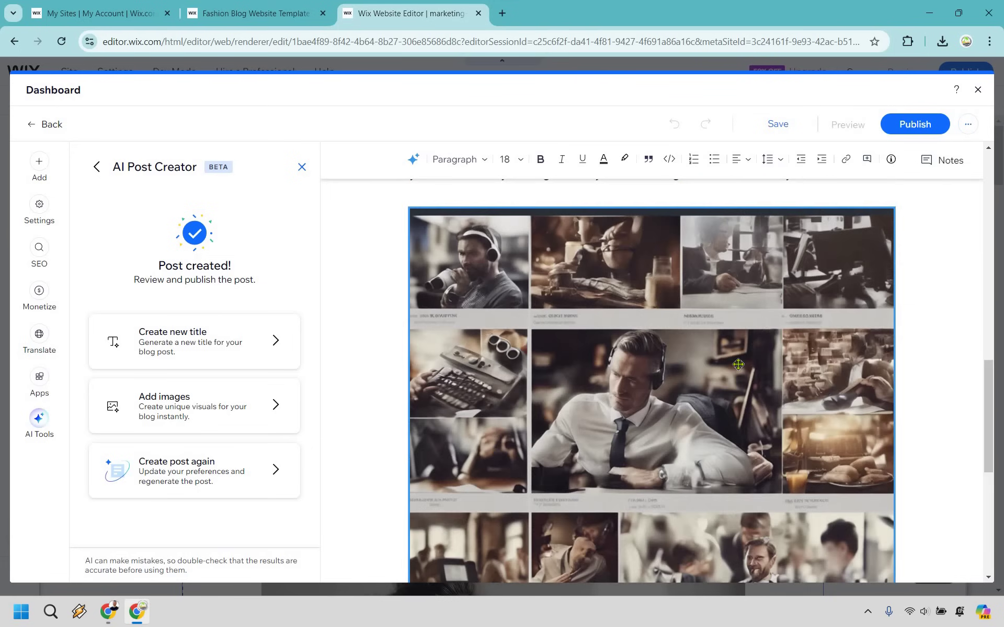
{"action": "scroll", "coordinate": [737, 365], "scroll_direction": "up", "scroll_amount": 11}
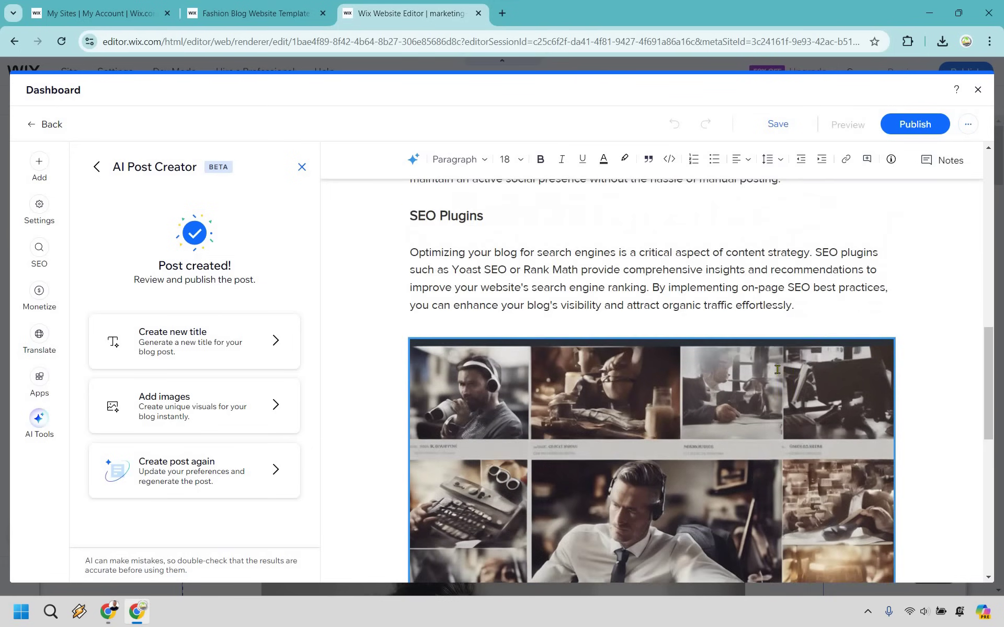
{"action": "scroll", "coordinate": [734, 351], "scroll_direction": "up", "scroll_amount": 2}
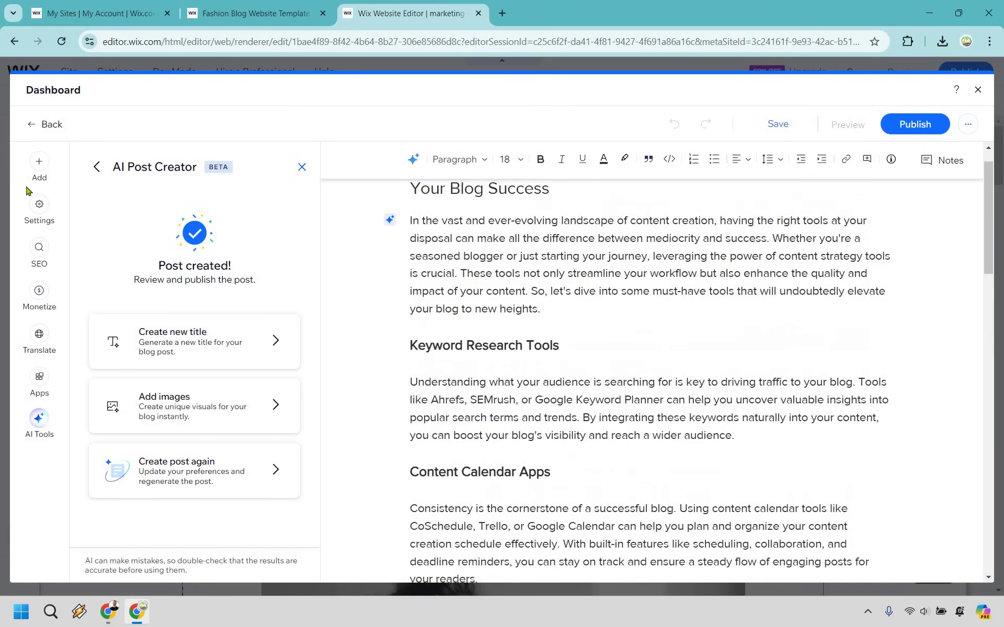
Step: Embed the YouTube video "Semrush Review & Demo 2024 (Is Semrush Worth It?)" above the post's introduction using its copied URL
{"action": "left_click", "coordinate": [38, 162]}
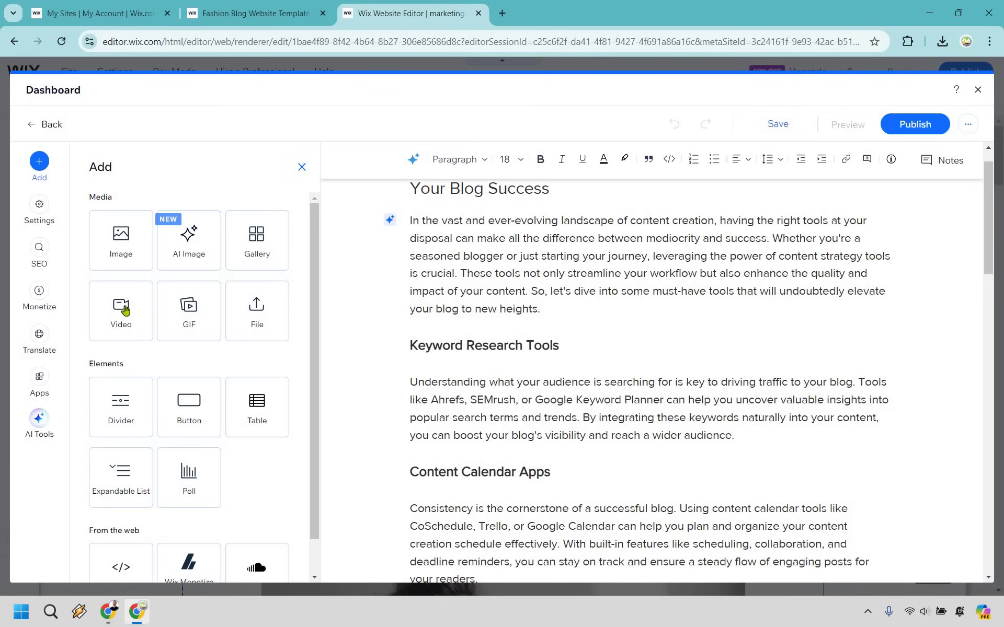
{"action": "mouse_move", "coordinate": [118, 313]}
{"action": "left_mouse_down"}
{"action": "mouse_move", "coordinate": [433, 357]}
{"action": "mouse_move", "coordinate": [412, 343]}
{"action": "mouse_move", "coordinate": [432, 343]}
{"action": "mouse_move", "coordinate": [111, 322]}
{"action": "mouse_move", "coordinate": [120, 317]}
{"action": "left_mouse_up"}
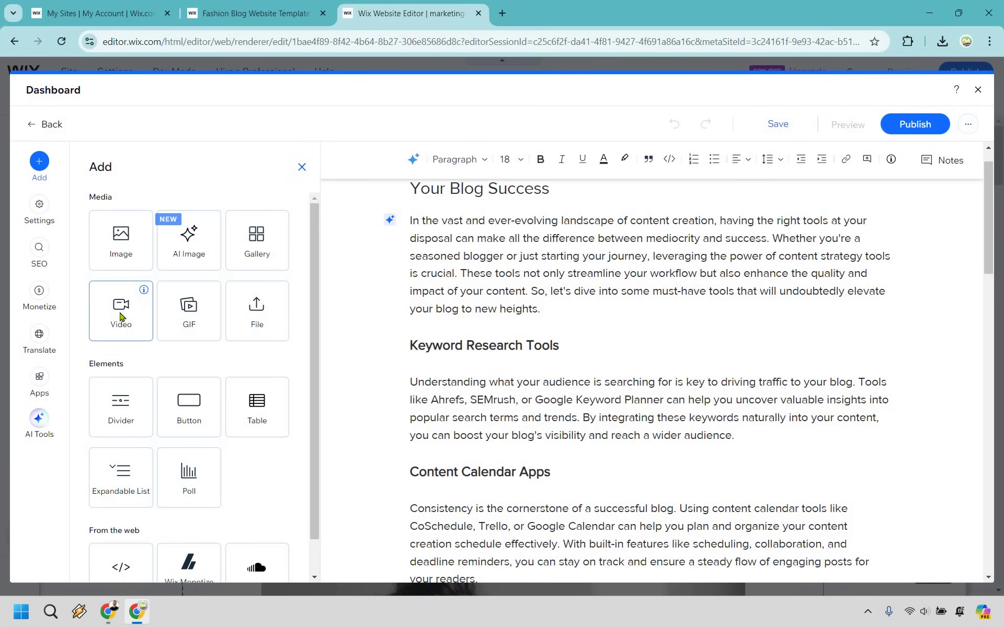
{"action": "left_click", "coordinate": [123, 318]}
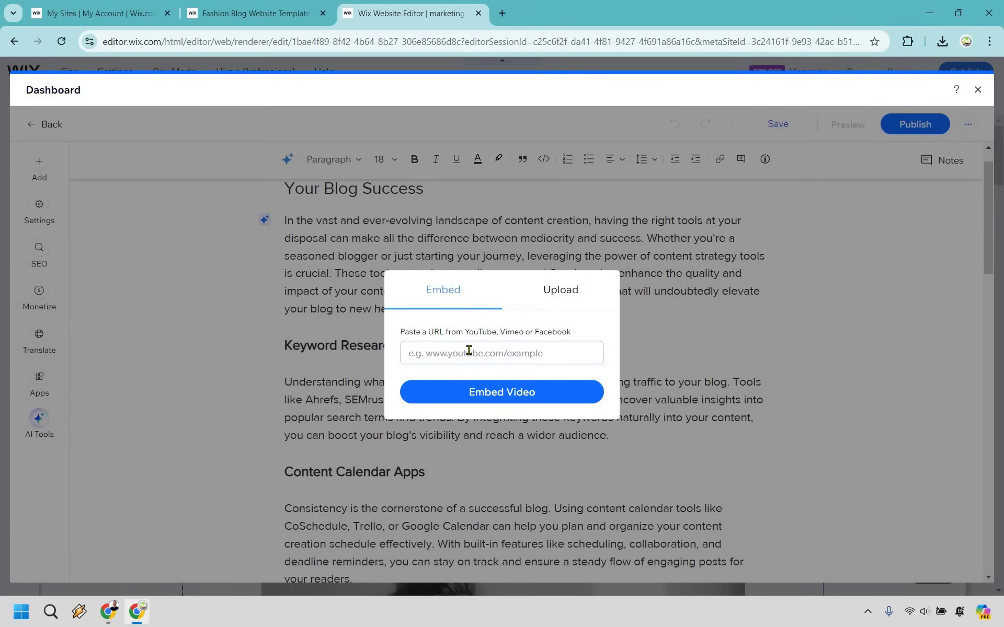
{"action": "left_click", "coordinate": [469, 350]}
{"action": "left_click", "coordinate": [504, 355]}
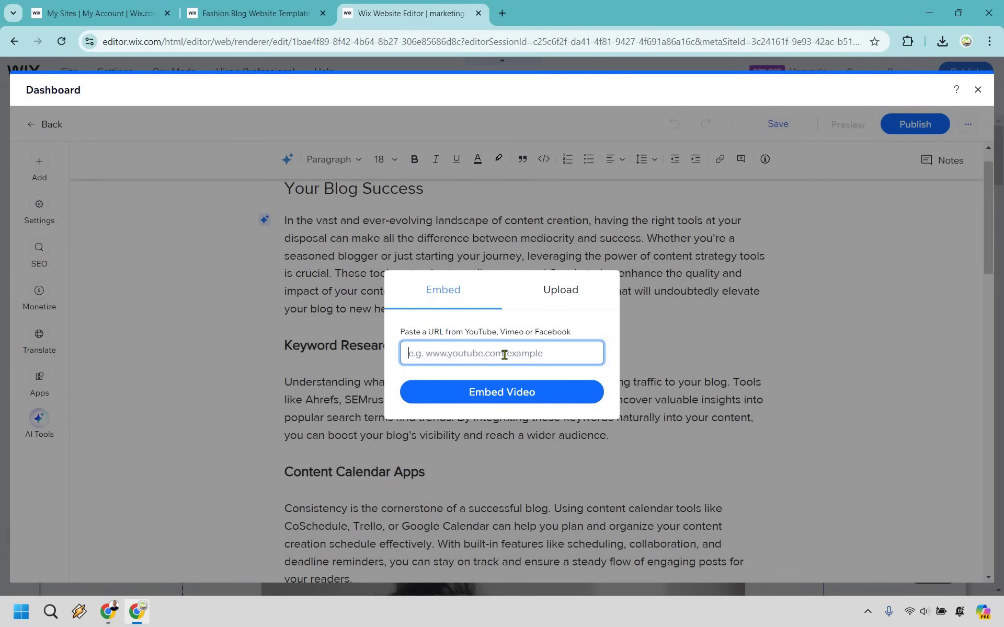
{"action": "key", "text": "ctrl+v"}
{"action": "left_click", "coordinate": [516, 392]}
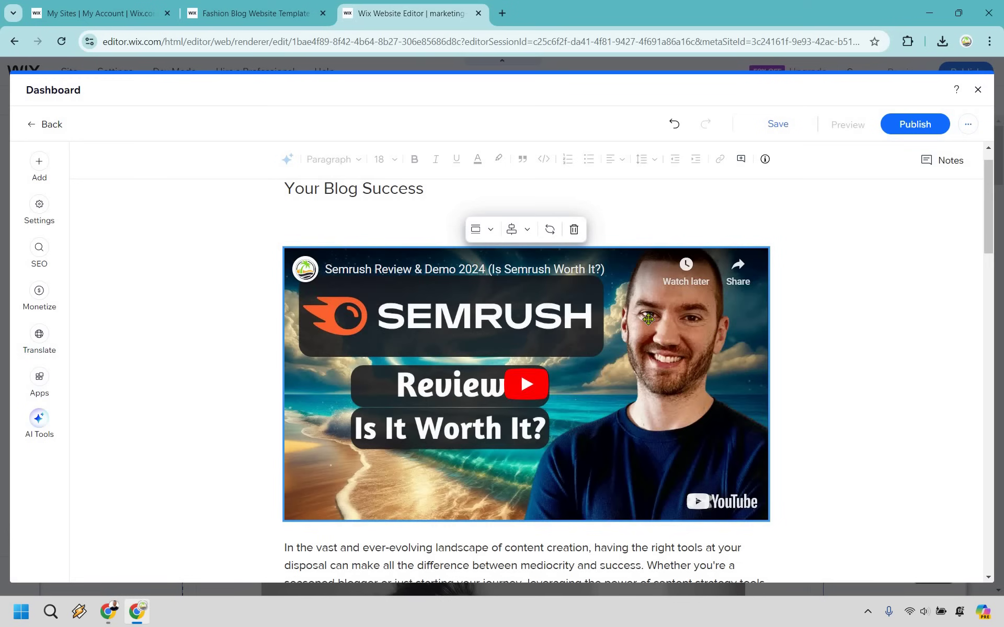
Step: Move the embedded Semrush video to directly below the "Keyword Research Tools" heading
{"action": "scroll", "coordinate": [618, 263], "scroll_direction": "down", "scroll_amount": 5}
{"action": "scroll", "coordinate": [617, 264], "scroll_direction": "up", "scroll_amount": 2}
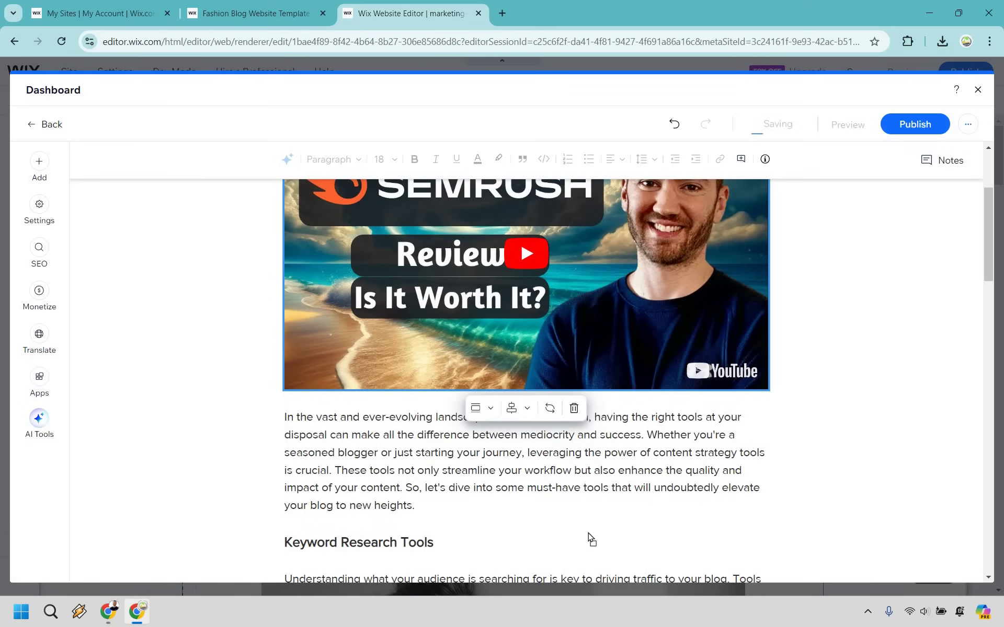
{"action": "left_click_drag", "start_coordinate": [596, 553], "coordinate": [930, 354]}
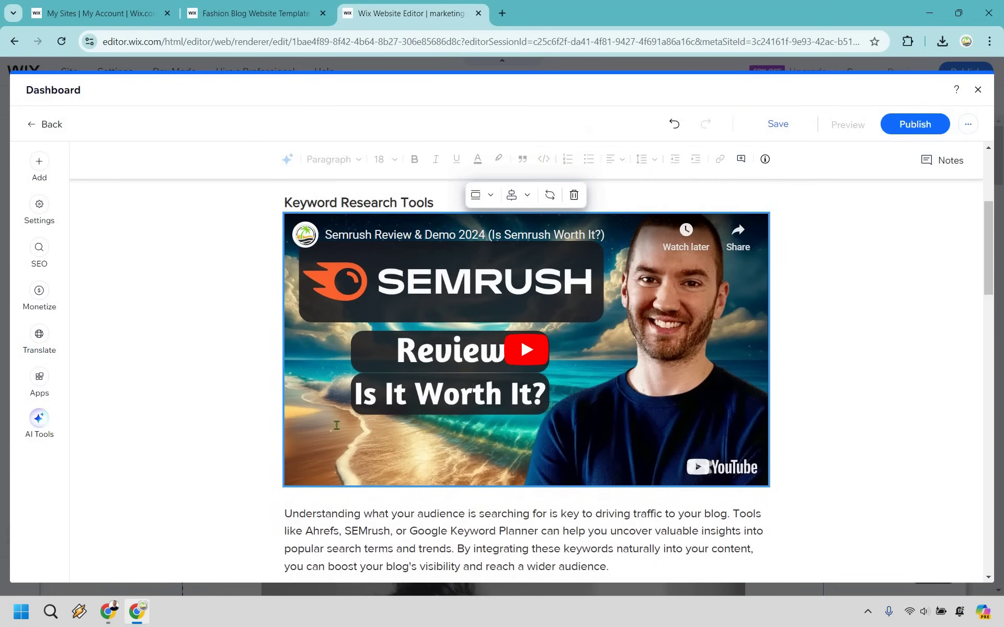
{"action": "scroll", "coordinate": [387, 418], "scroll_direction": "down", "scroll_amount": 3}
{"action": "scroll", "coordinate": [863, 367], "scroll_direction": "up", "scroll_amount": 5}
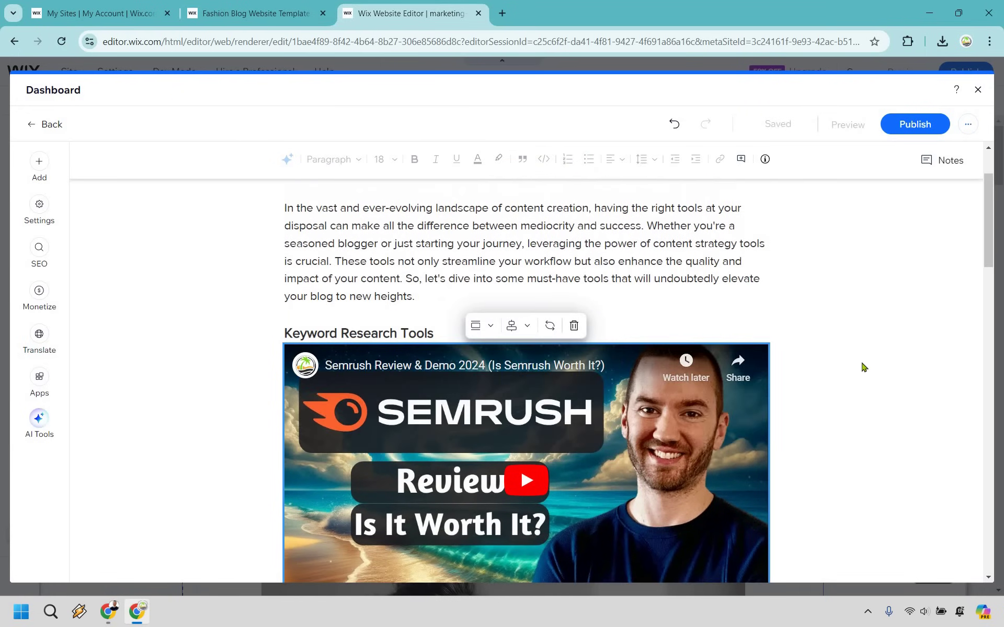
Step: Delete the extra blank lines between the post title and the introduction paragraph
{"action": "scroll", "coordinate": [495, 291], "scroll_direction": "up", "scroll_amount": 2}
{"action": "left_click", "coordinate": [442, 287]}
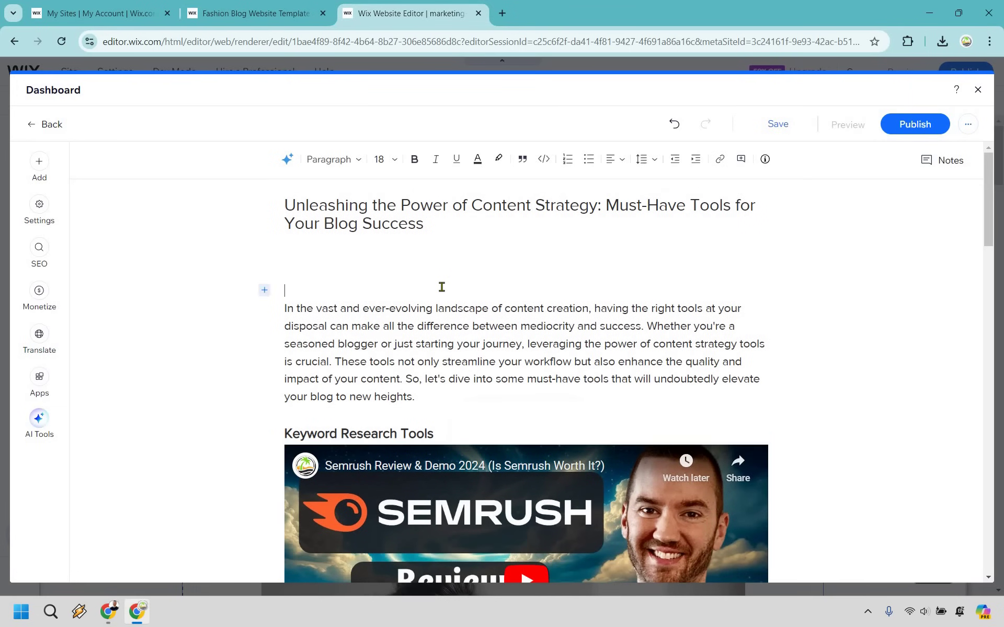
{"action": "key", "text": "BackSpace"}
{"action": "key", "text": "BackSpace"}
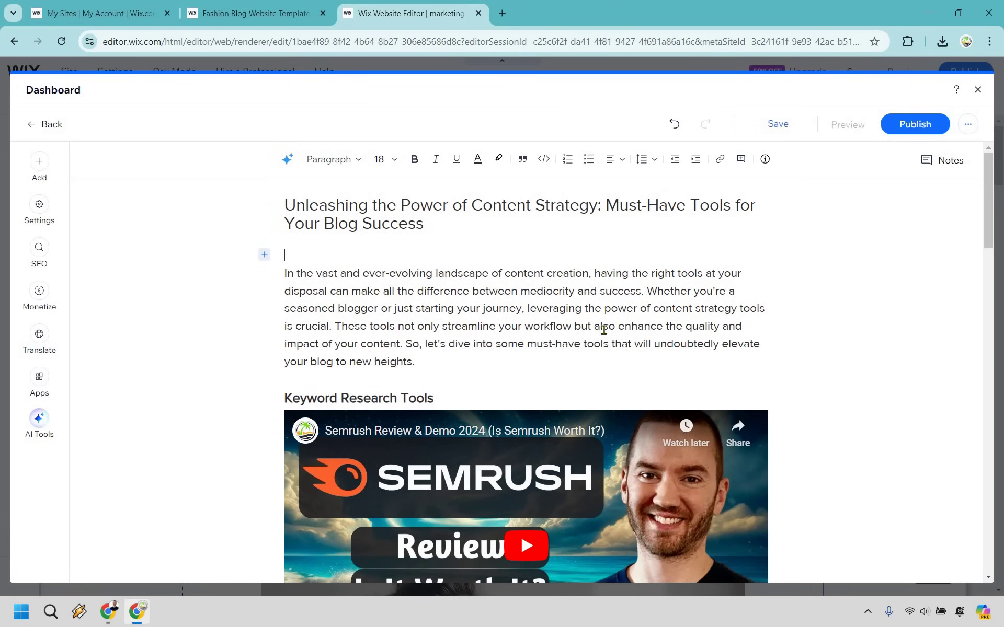
Step: Delete the AI-generated image below the "SEO Plugins" section of the post
{"action": "scroll", "coordinate": [616, 336], "scroll_direction": "down", "scroll_amount": 10}
{"action": "scroll", "coordinate": [203, 217], "scroll_direction": "up", "scroll_amount": 10}
{"action": "left_click", "coordinate": [40, 163]}
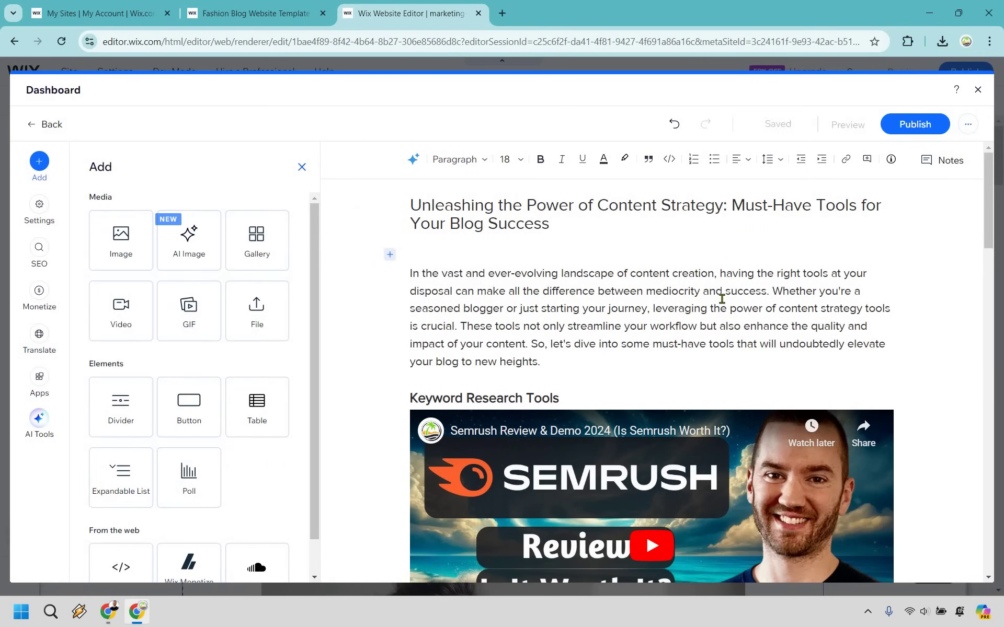
{"action": "scroll", "coordinate": [727, 337], "scroll_direction": "down", "scroll_amount": 15}
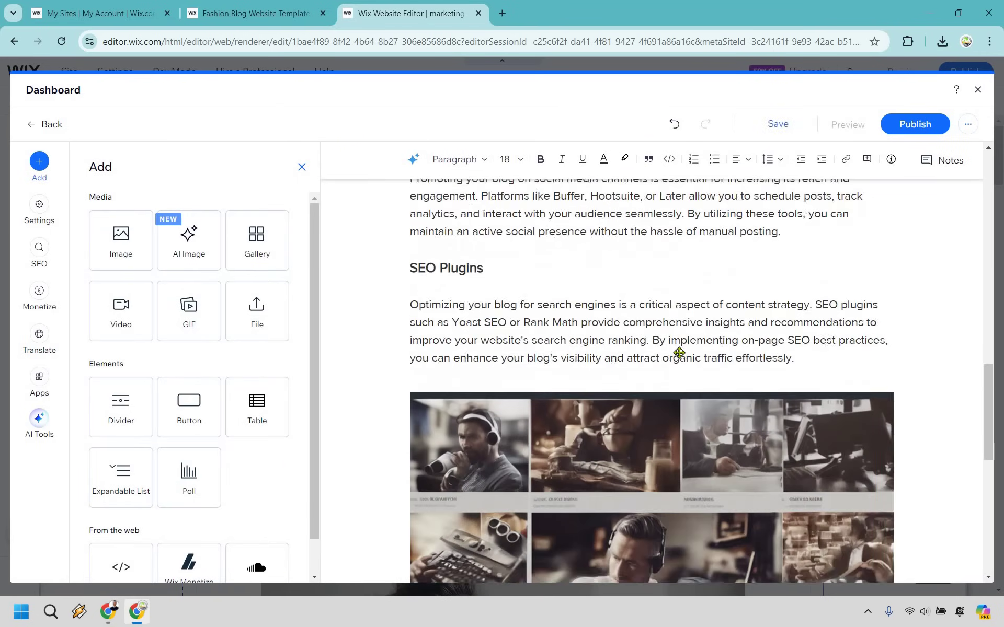
{"action": "left_click", "coordinate": [678, 353]}
{"action": "scroll", "coordinate": [737, 392], "scroll_direction": "up", "scroll_amount": 4}
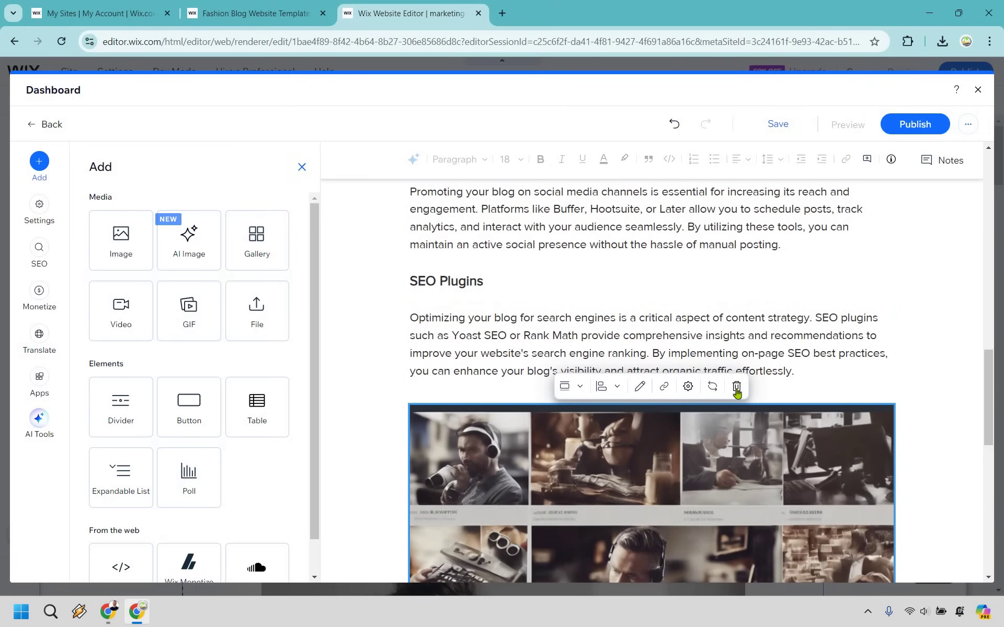
{"action": "left_click", "coordinate": [736, 387]}
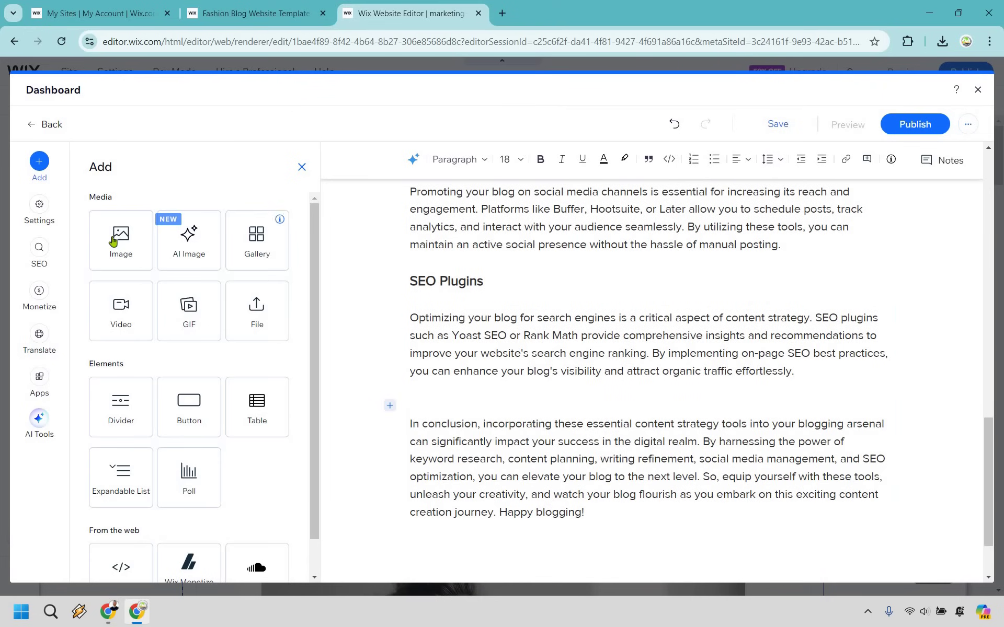
Step: Search Unsplash for "marketing" and insert the "Marketing Strategy" desk photo between the "SEO Plugins" section and the conclusion
{"action": "left_click", "coordinate": [113, 241]}
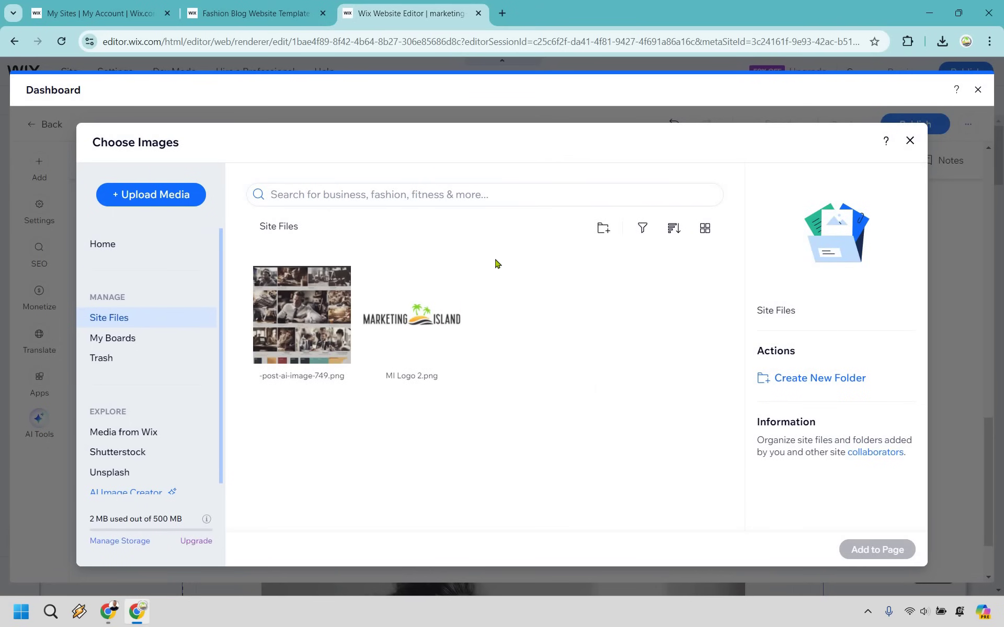
{"action": "left_click", "coordinate": [128, 473]}
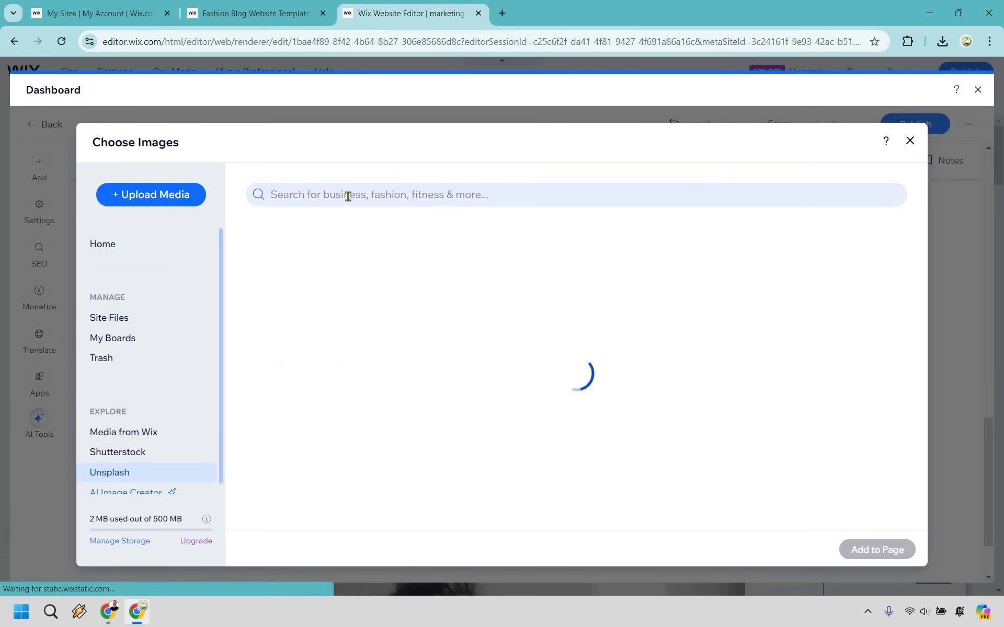
{"action": "left_click", "coordinate": [348, 196]}
{"action": "type", "text": "ma"}
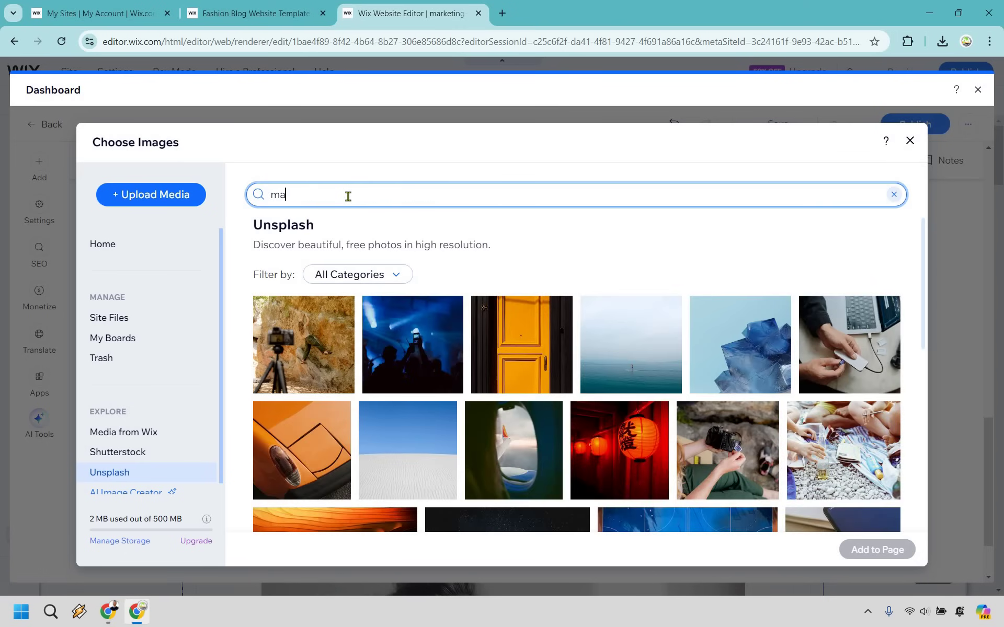
{"action": "type", "text": "rketing"}
{"action": "key", "text": "Return"}
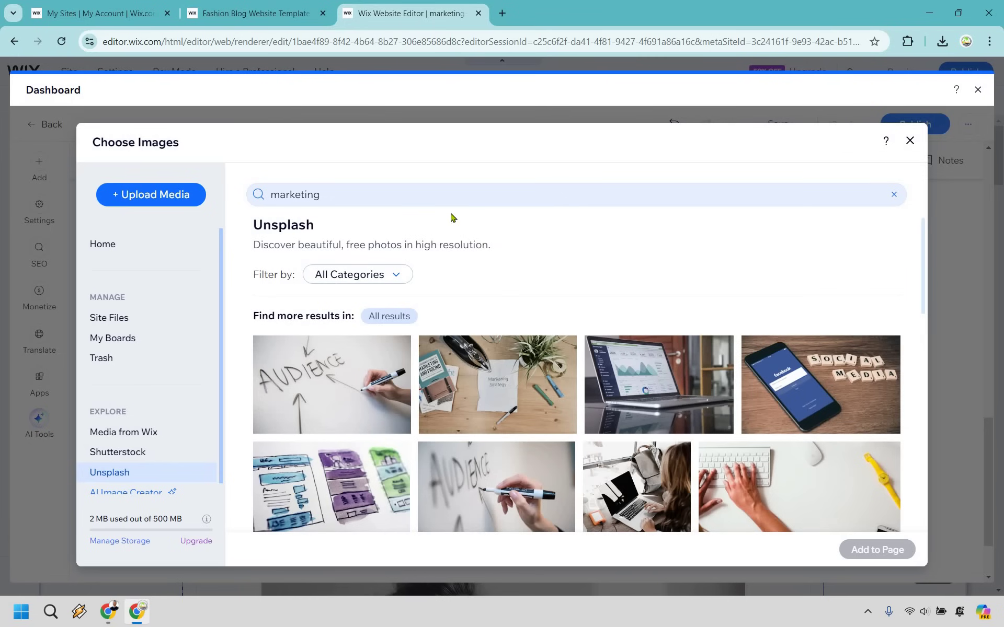
{"action": "left_click", "coordinate": [497, 384]}
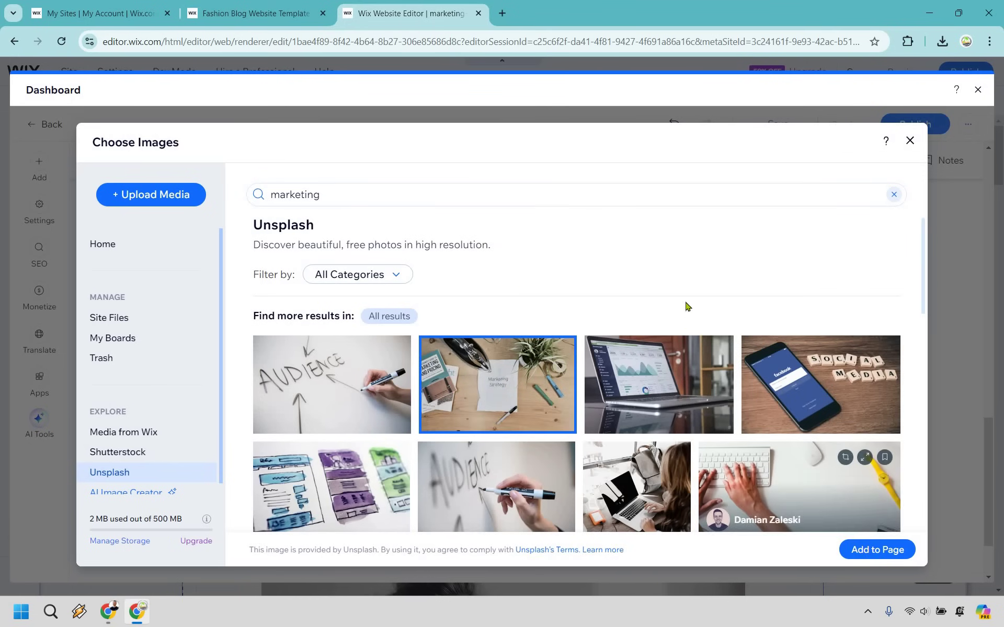
{"action": "key", "text": "Return"}
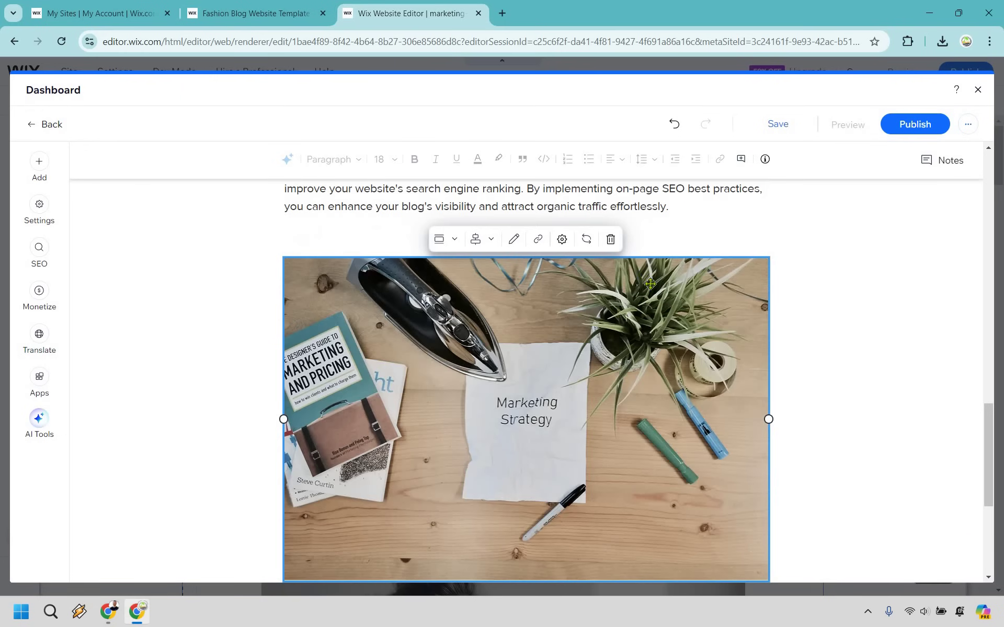
Step: Look over the post from the inserted photo up to the title and examine the media and elements available to add
{"action": "scroll", "coordinate": [663, 308], "scroll_direction": "down", "scroll_amount": 10}
{"action": "scroll", "coordinate": [858, 354], "scroll_direction": "up", "scroll_amount": 7}
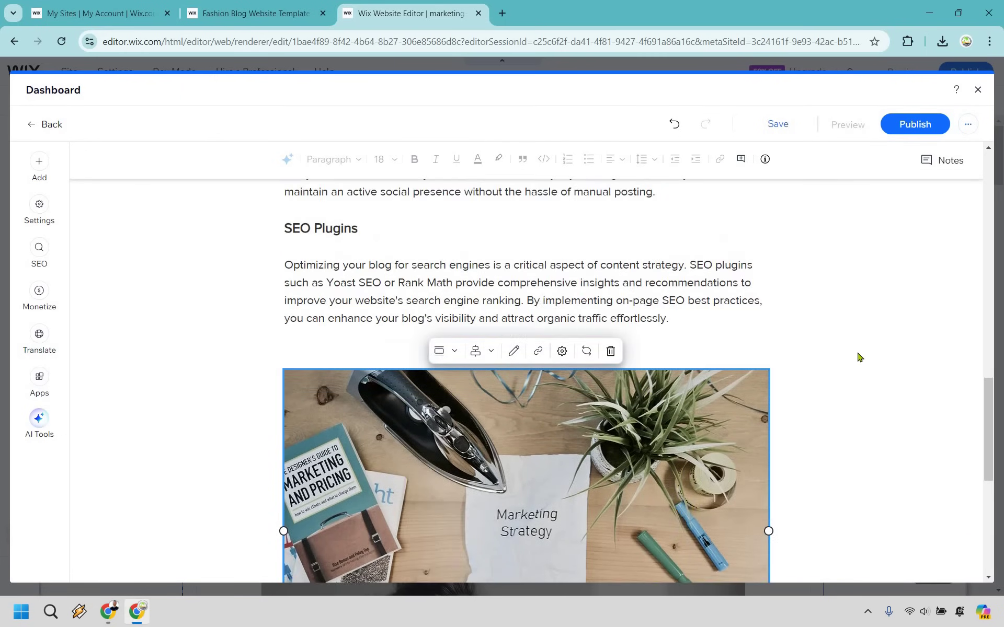
{"action": "scroll", "coordinate": [828, 379], "scroll_direction": "down", "scroll_amount": 6}
{"action": "scroll", "coordinate": [751, 360], "scroll_direction": "up", "scroll_amount": 10}
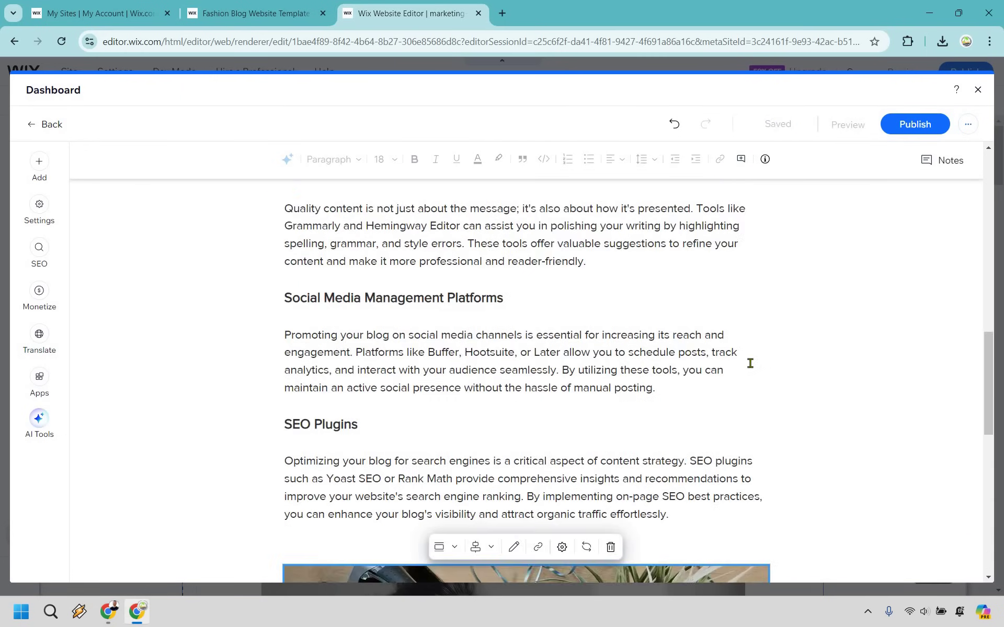
{"action": "scroll", "coordinate": [739, 354], "scroll_direction": "up", "scroll_amount": 6}
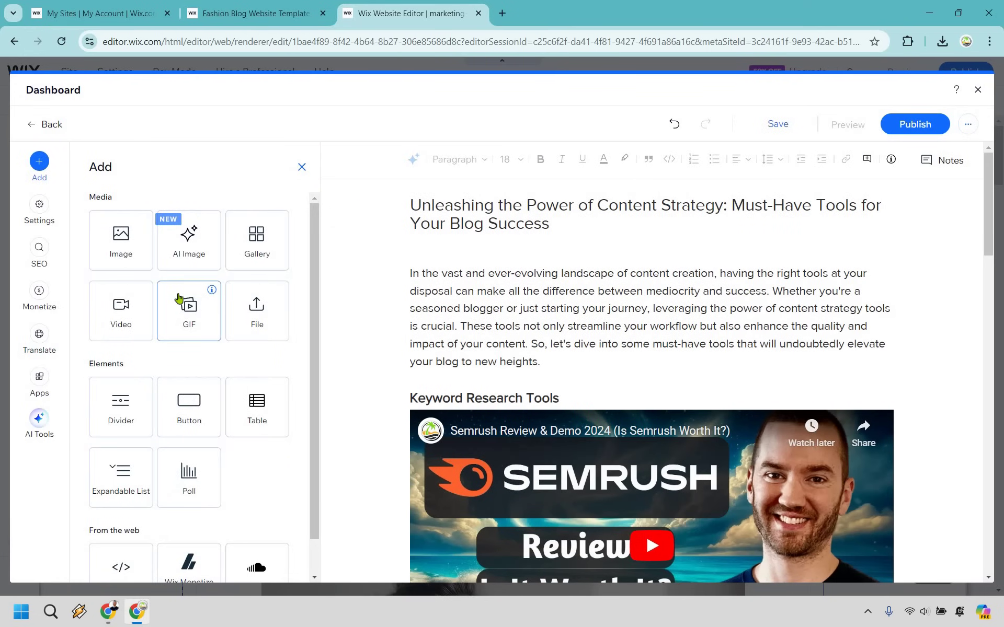
{"action": "scroll", "coordinate": [180, 298], "scroll_direction": "down", "scroll_amount": 1}
{"action": "scroll", "coordinate": [179, 298], "scroll_direction": "up", "scroll_amount": 1}
Step: Remove the post's featured image and set the "Marketing Strategy" desk photo from an Unsplash search for "marketing" instead
{"action": "left_click", "coordinate": [53, 212]}
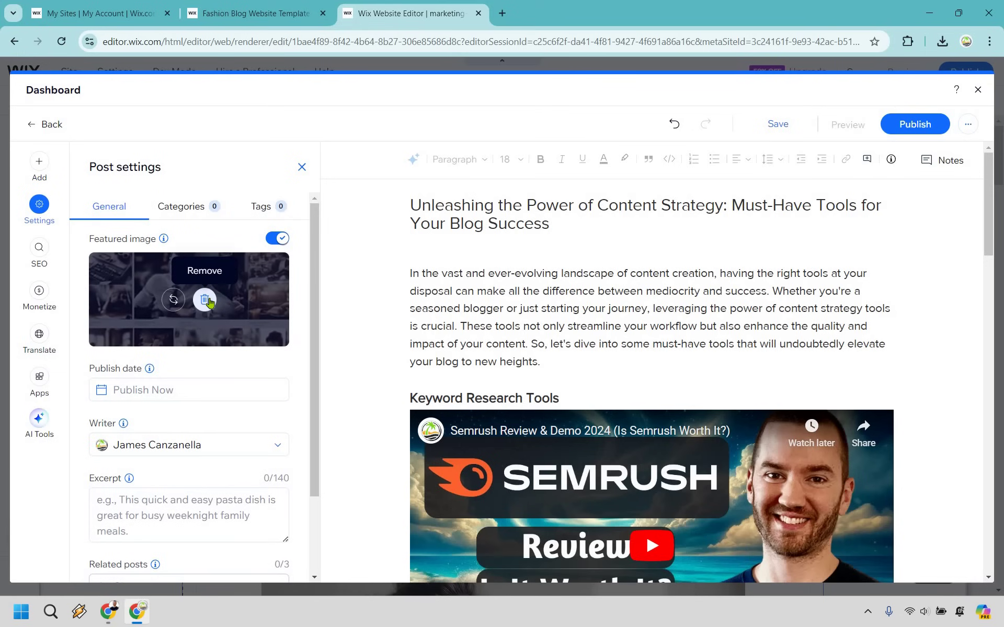
{"action": "left_click", "coordinate": [206, 301]}
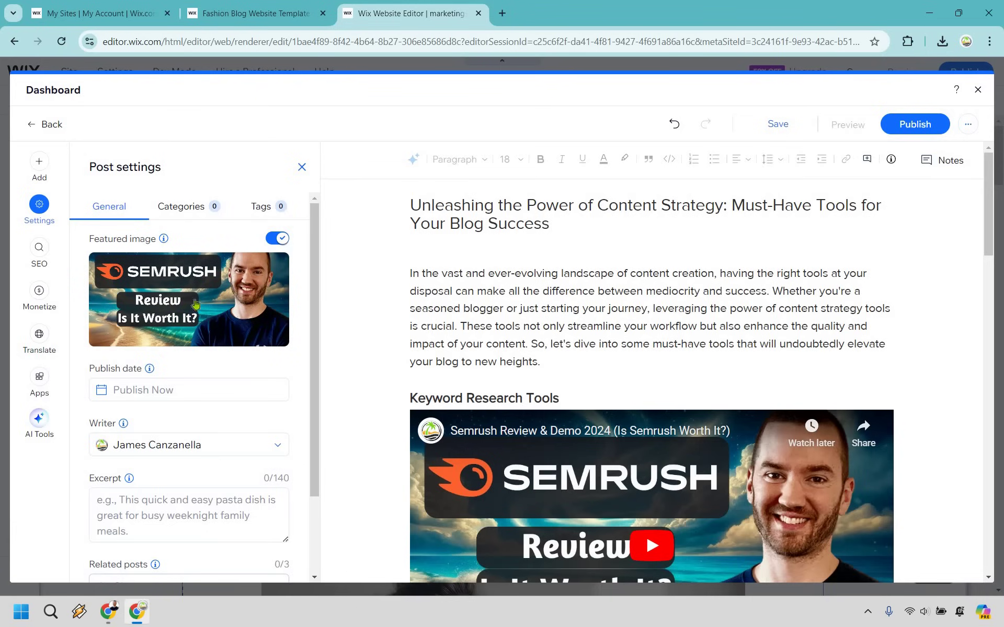
{"action": "left_click", "coordinate": [189, 300]}
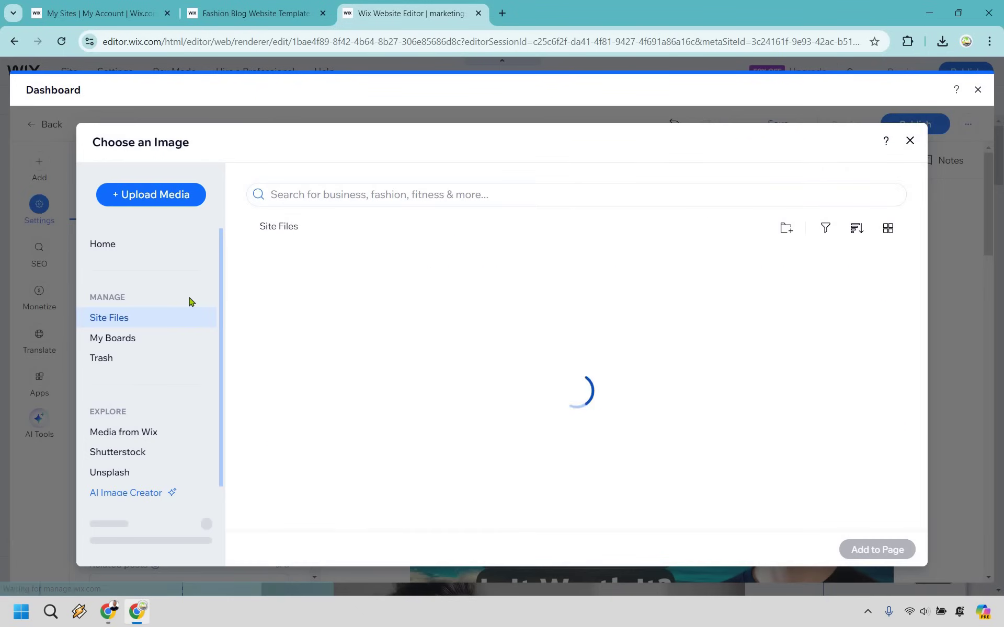
{"action": "left_click", "coordinate": [128, 473]}
{"action": "left_click", "coordinate": [328, 192]}
{"action": "type", "text": "marketing"}
{"action": "key", "text": "Return"}
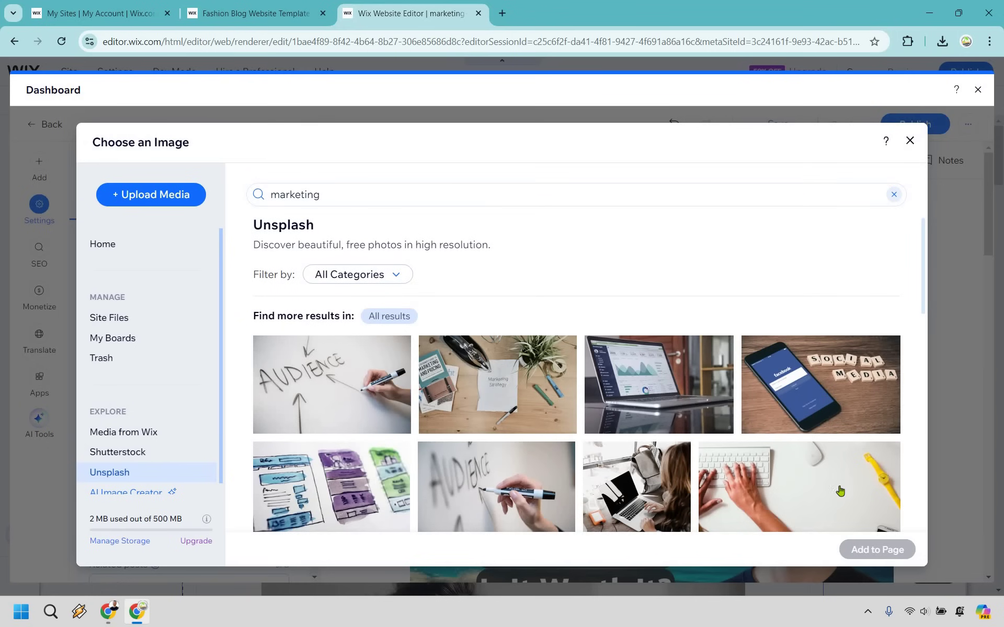
{"action": "left_click", "coordinate": [497, 384]}
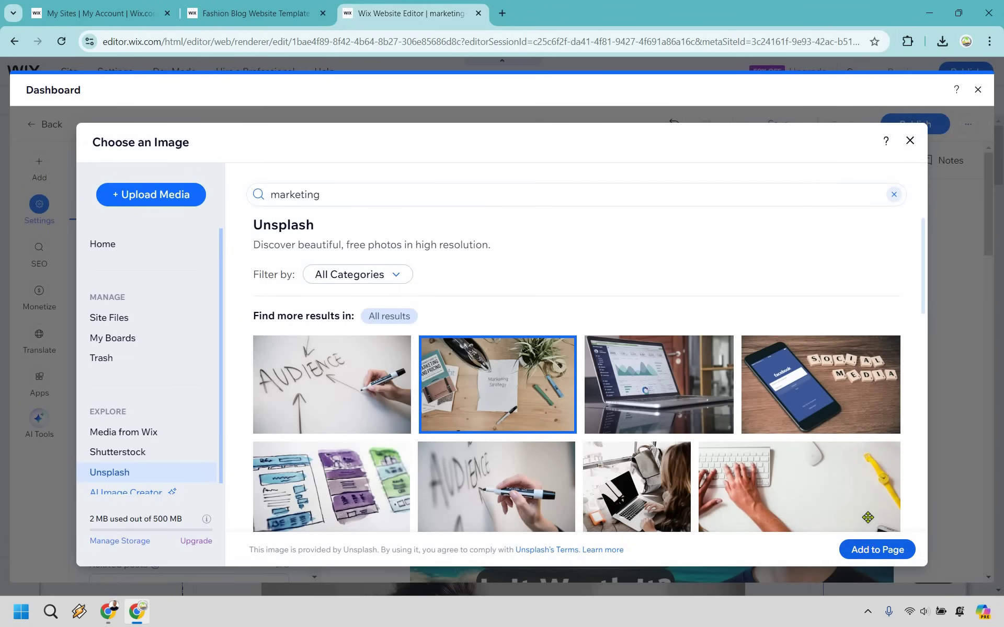
{"action": "left_click", "coordinate": [877, 549]}
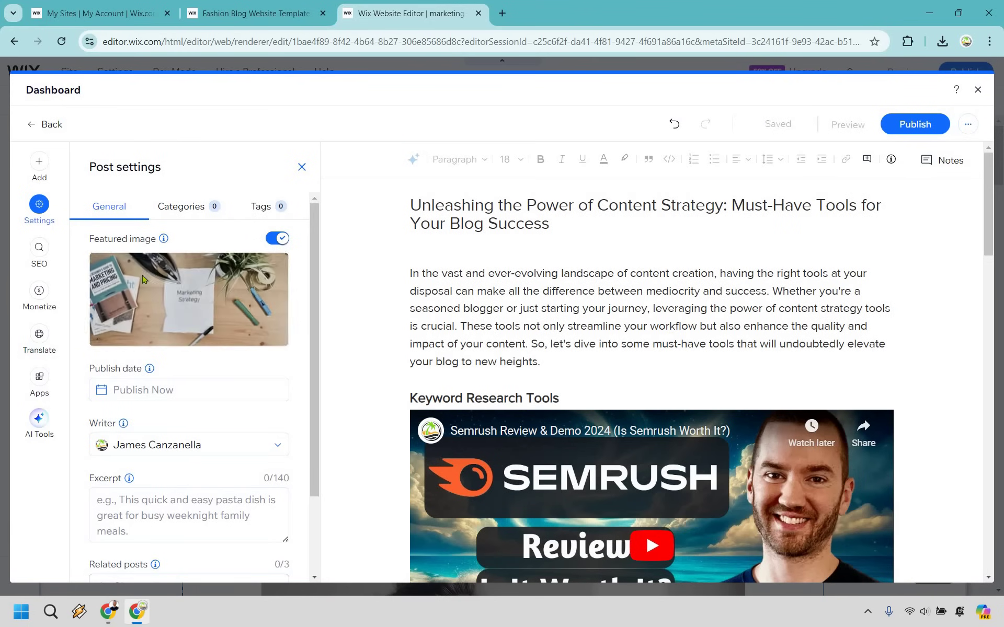
Step: Copy "into some must-have tools that will undoubtedly elevate your blog to new heights." from the introduction into the post's excerpt
{"action": "scroll", "coordinate": [142, 279], "scroll_direction": "down", "scroll_amount": 2}
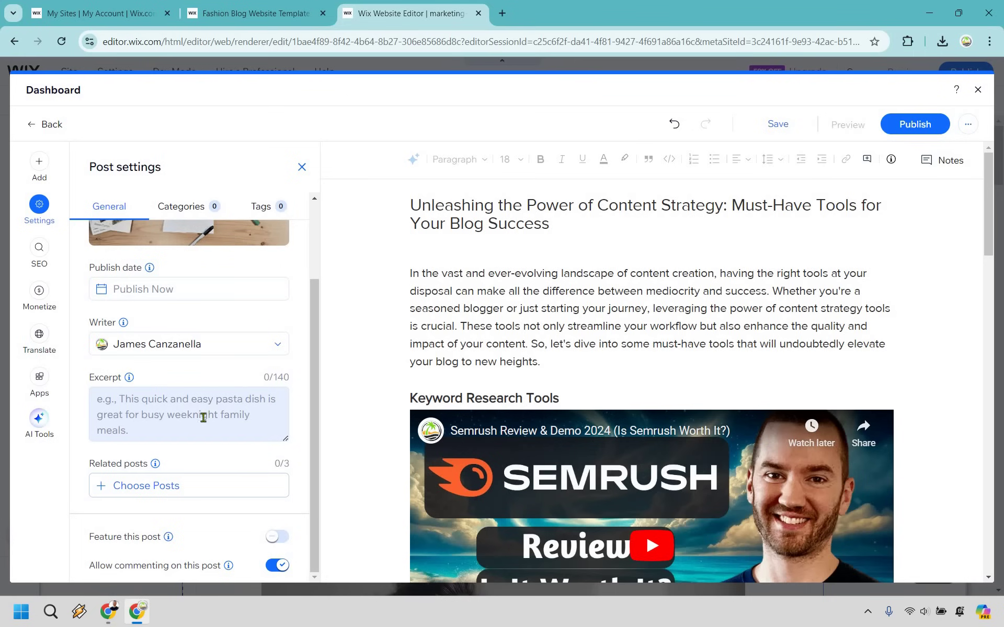
{"action": "left_click", "coordinate": [565, 326]}
{"action": "left_click_drag", "start_coordinate": [590, 355], "coordinate": [540, 358]}
{"action": "key", "text": "ctrl+c"}
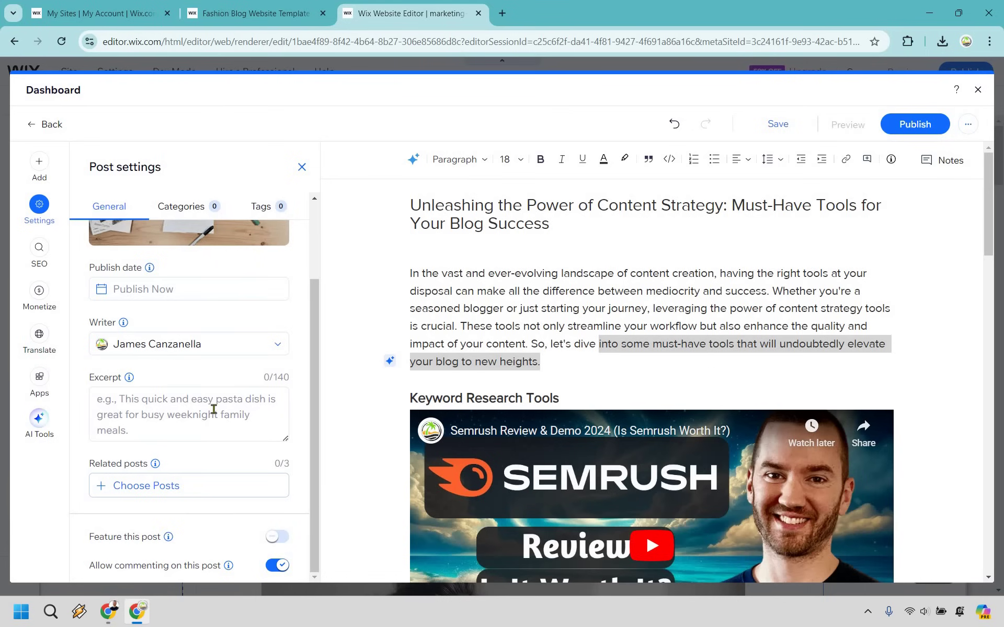
{"action": "left_click", "coordinate": [196, 417]}
{"action": "key", "text": "ctrl+v"}
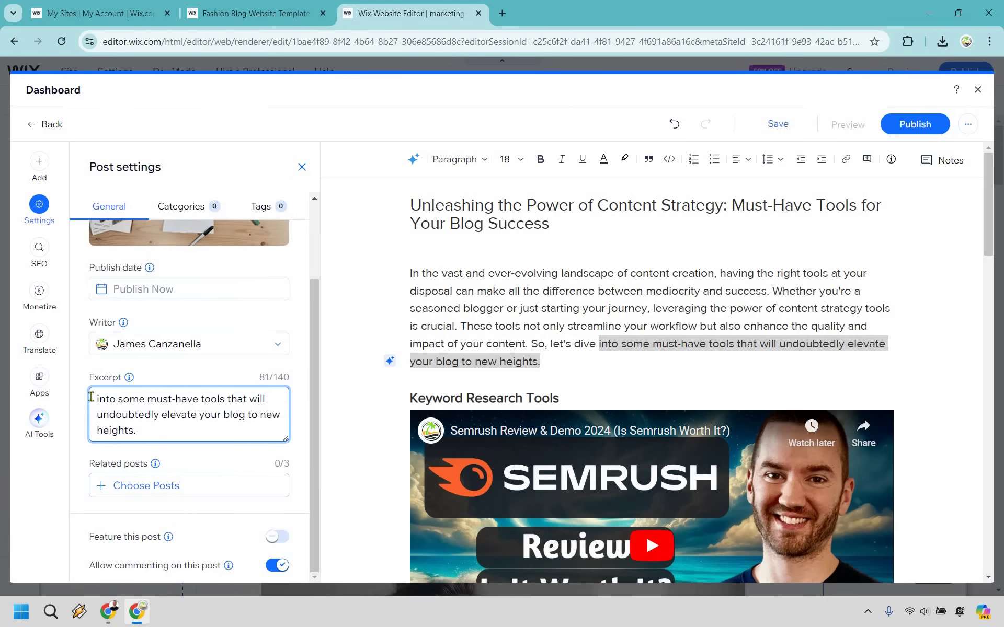
Step: Edit the start of the excerpt so it begins with "Some must-have tools"
{"action": "key", "text": "shift+Right"}
{"action": "key", "text": "shift+Right"}
{"action": "key", "text": "shift+Right"}
{"action": "key", "text": "shift+Right"}
{"action": "key", "text": "shift+Right"}
{"action": "key", "text": "shift+Right"}
{"action": "type", "text": "S"}
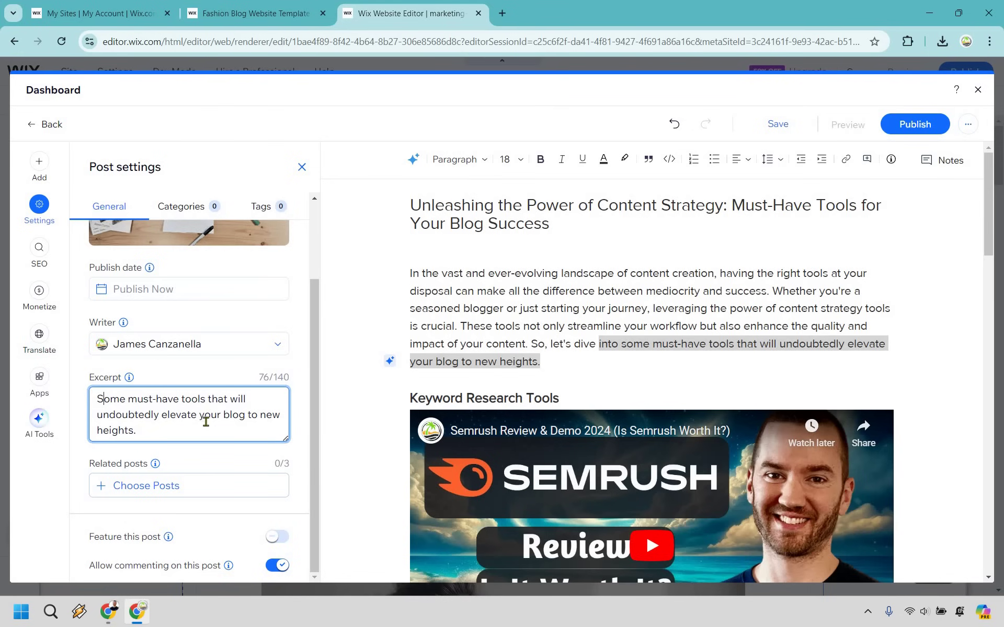
Step: Create the categories "Software" and "Blogging" in the post settings and assign the post to both
{"action": "scroll", "coordinate": [183, 208], "scroll_direction": "up", "scroll_amount": 2}
{"action": "left_click", "coordinate": [183, 208]}
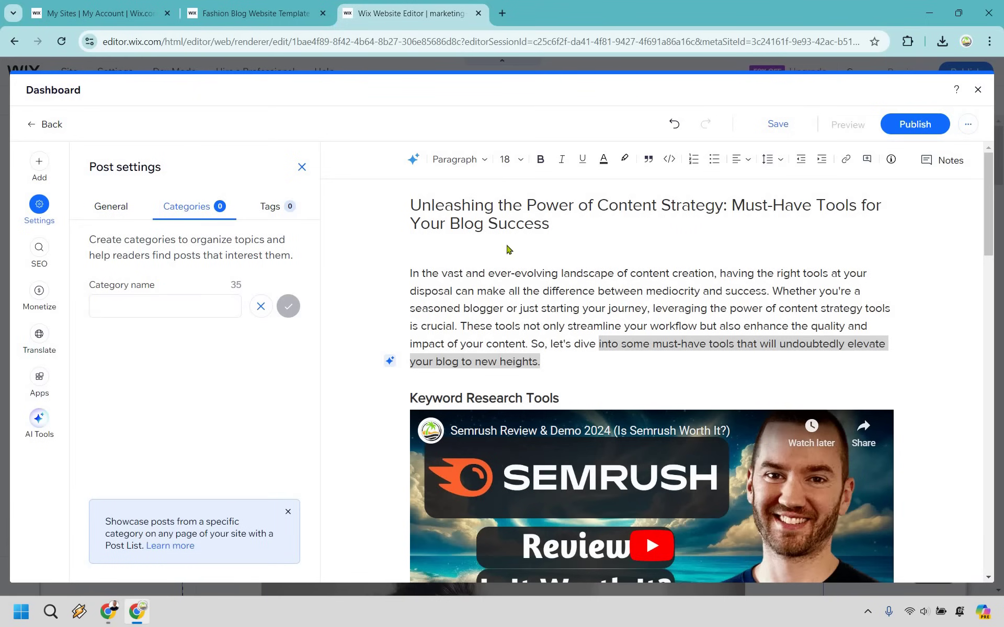
{"action": "left_click", "coordinate": [179, 307]}
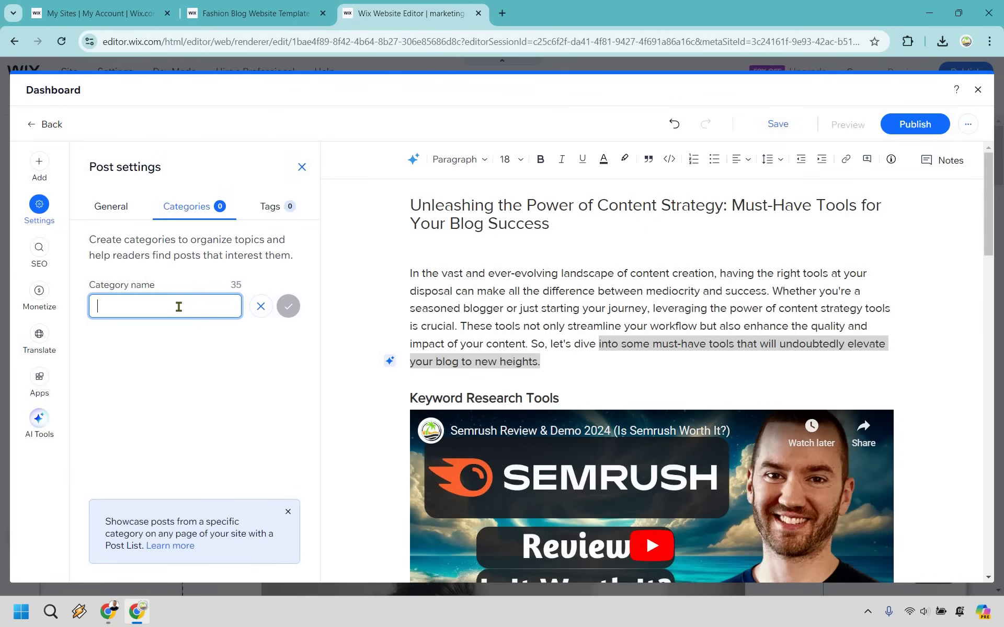
{"action": "type", "text": "Software"}
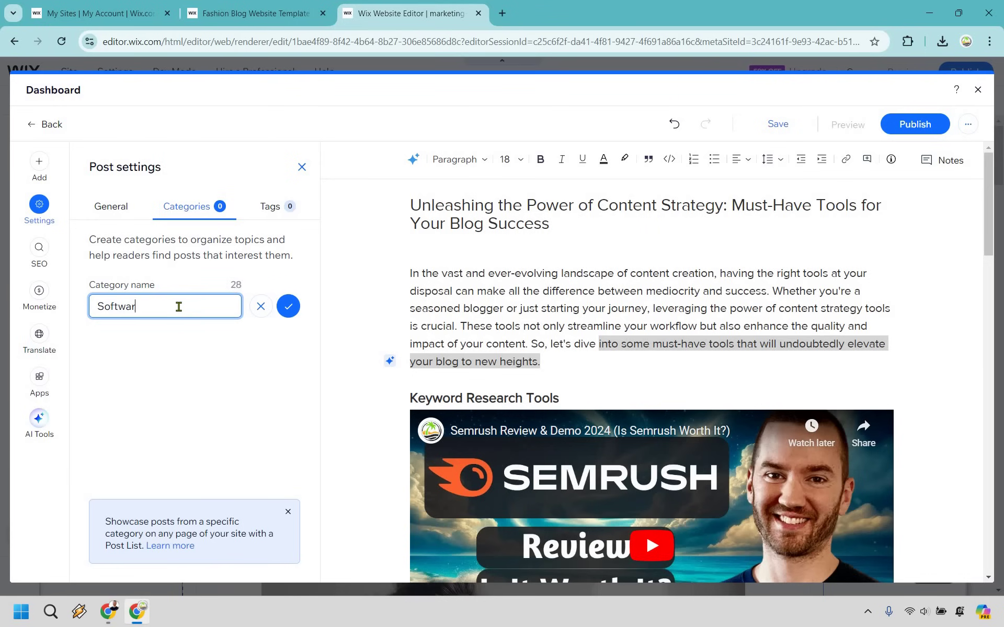
{"action": "left_click", "coordinate": [297, 306]}
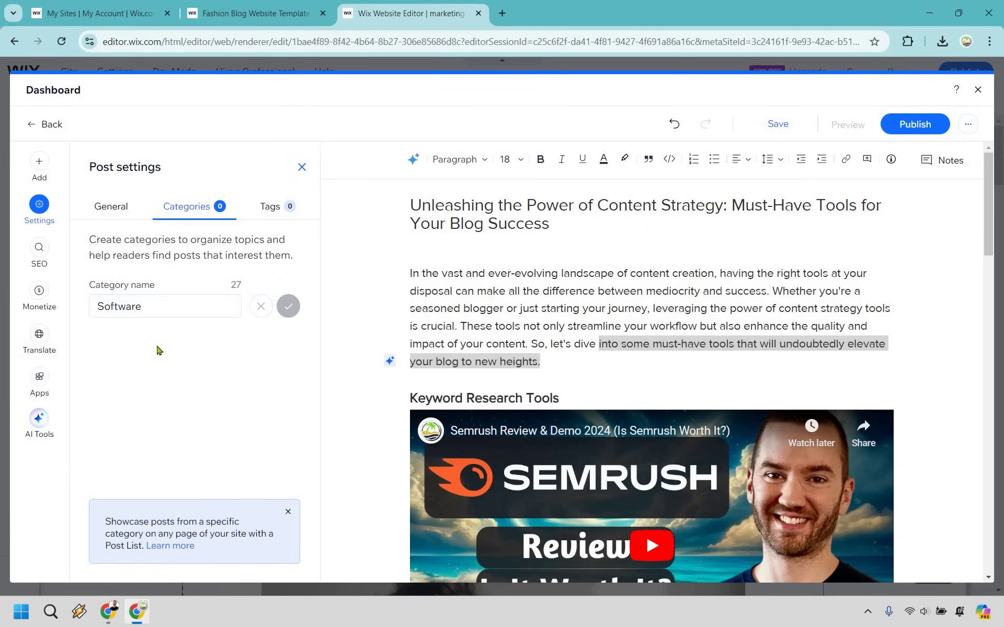
{"action": "left_click", "coordinate": [174, 348]}
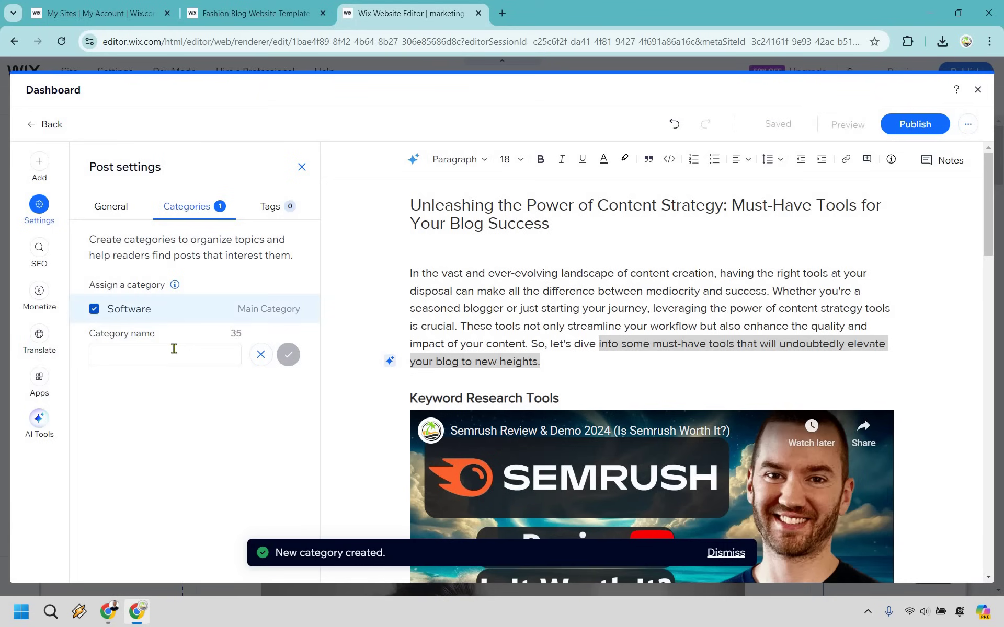
{"action": "type", "text": "Blogging"}
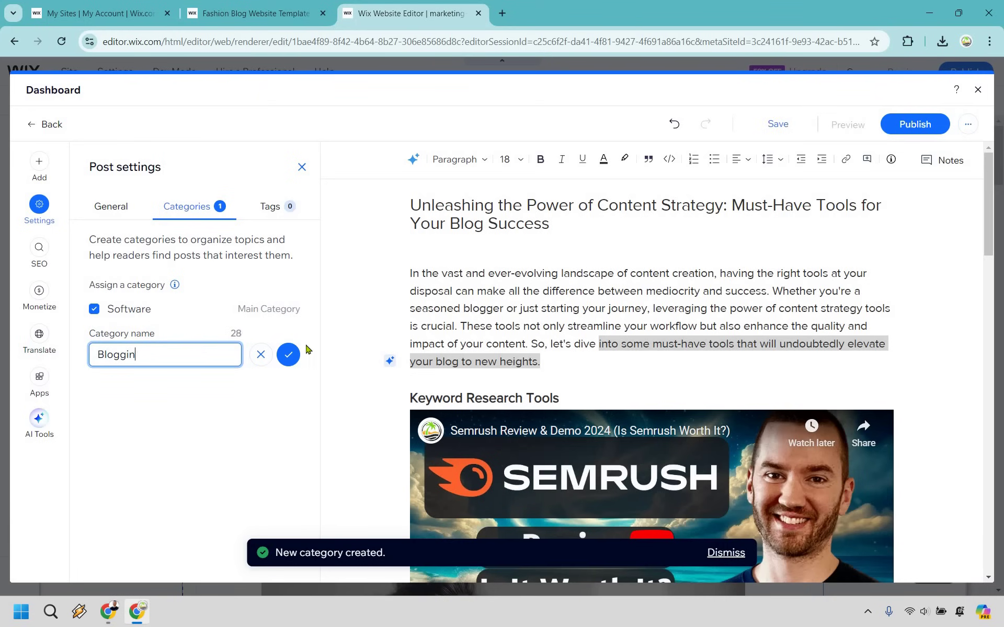
{"action": "left_click", "coordinate": [296, 357]}
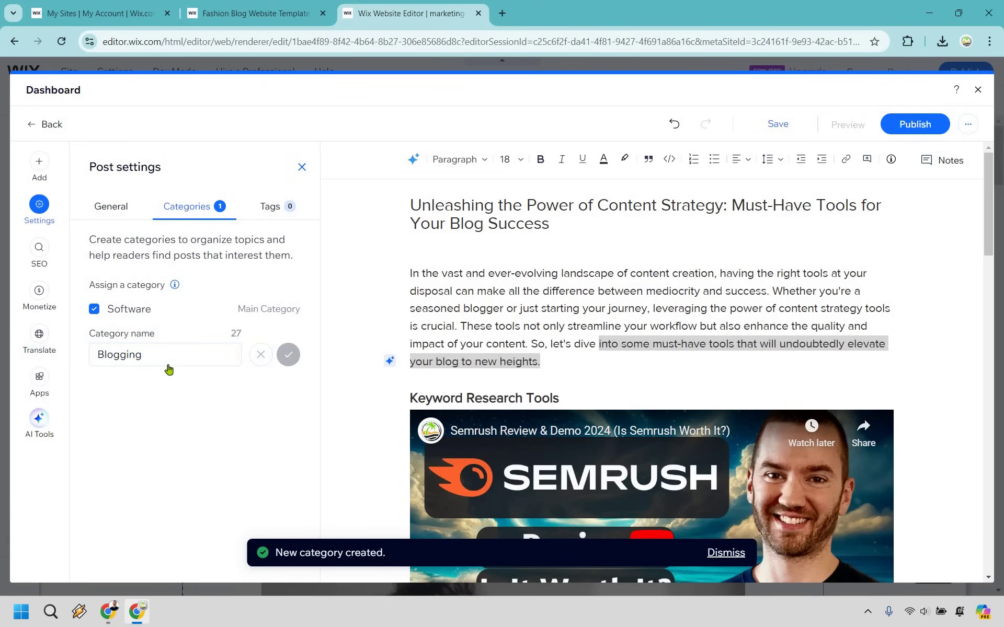
Step: Create a third category named "Pluginnss" and unassign it from the post
{"action": "left_click", "coordinate": [186, 384]}
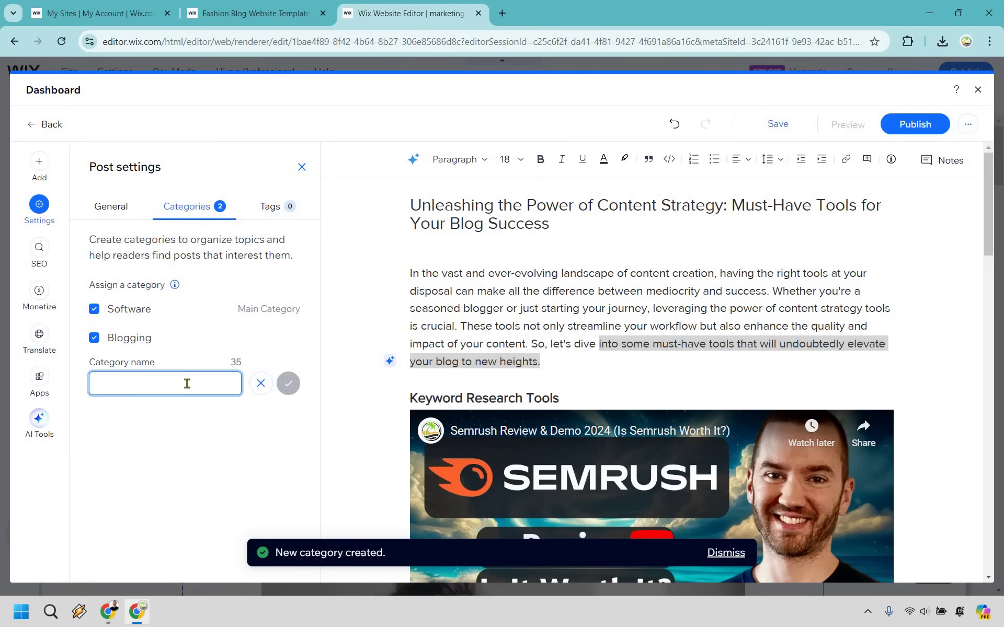
{"action": "type", "text": "Pluginnss"}
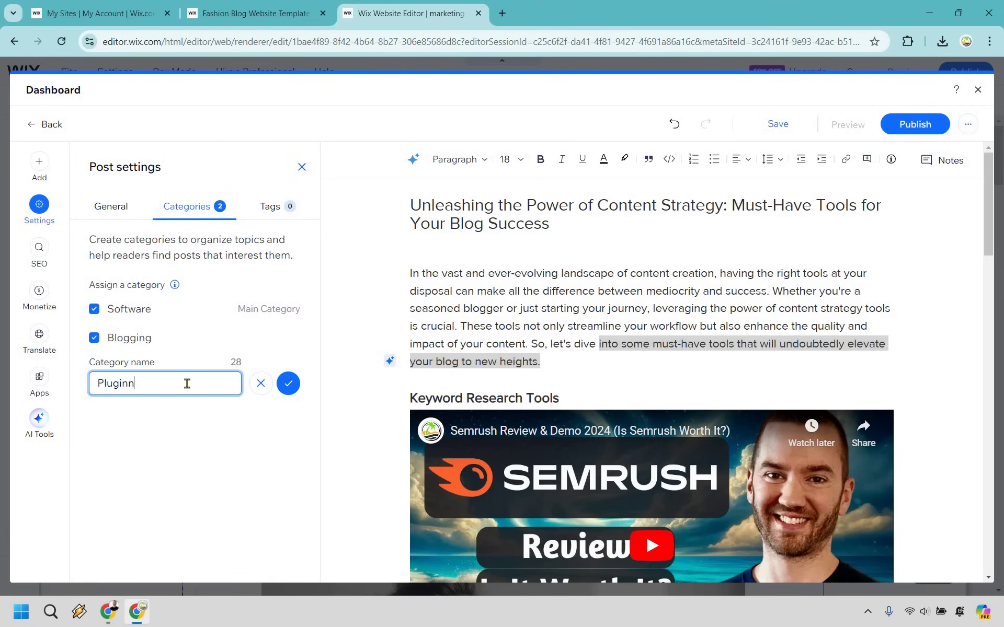
{"action": "left_click", "coordinate": [288, 383]}
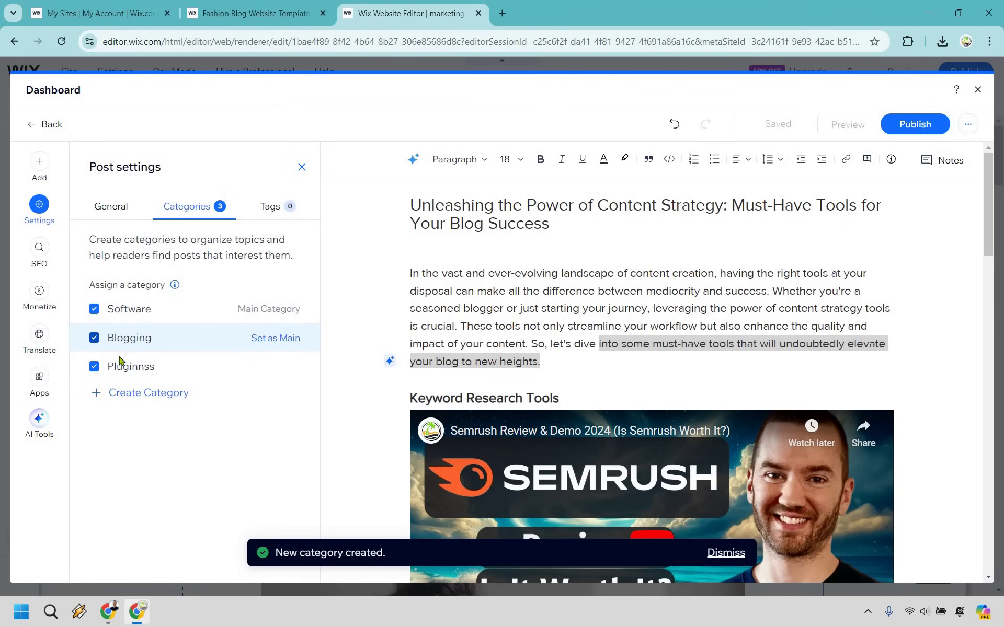
{"action": "left_click", "coordinate": [94, 367]}
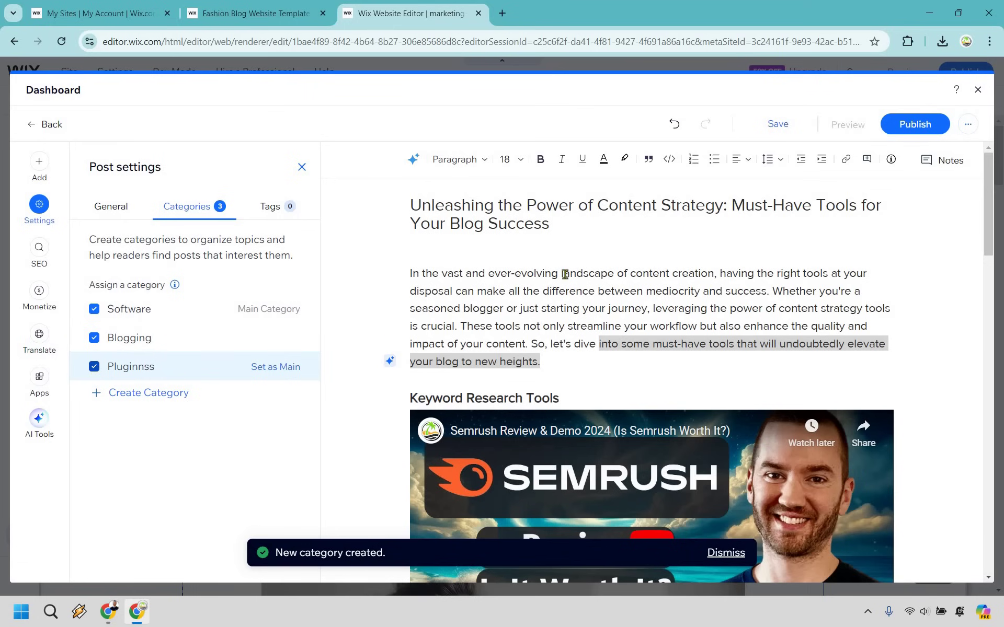
Step: Publish the blog post, dismiss the follow-up prompts, and publish the whole site from the editor
{"action": "left_click", "coordinate": [903, 126]}
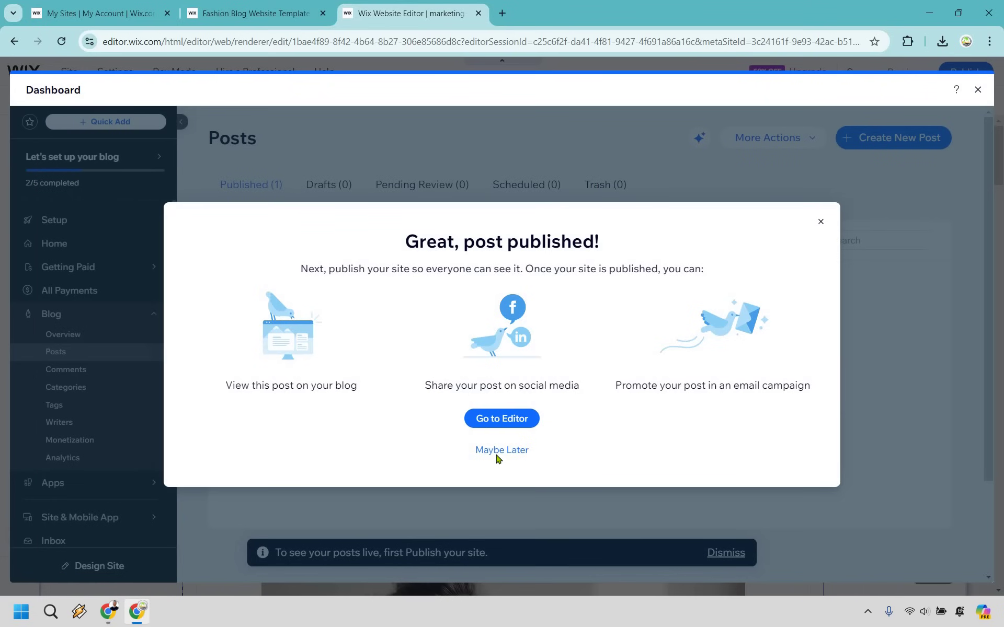
{"action": "left_click", "coordinate": [499, 451]}
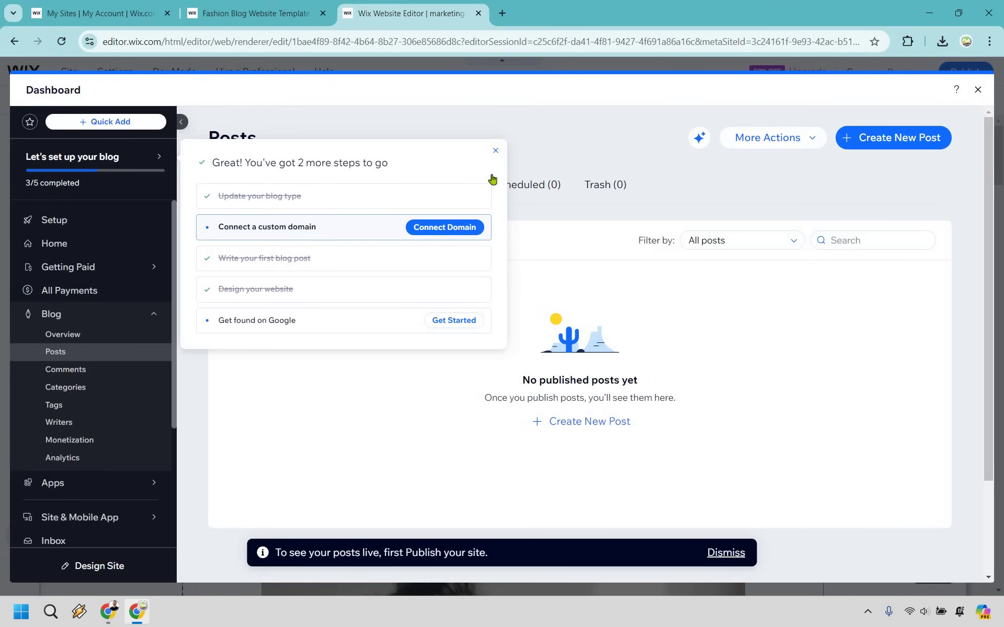
{"action": "left_click", "coordinate": [385, 553]}
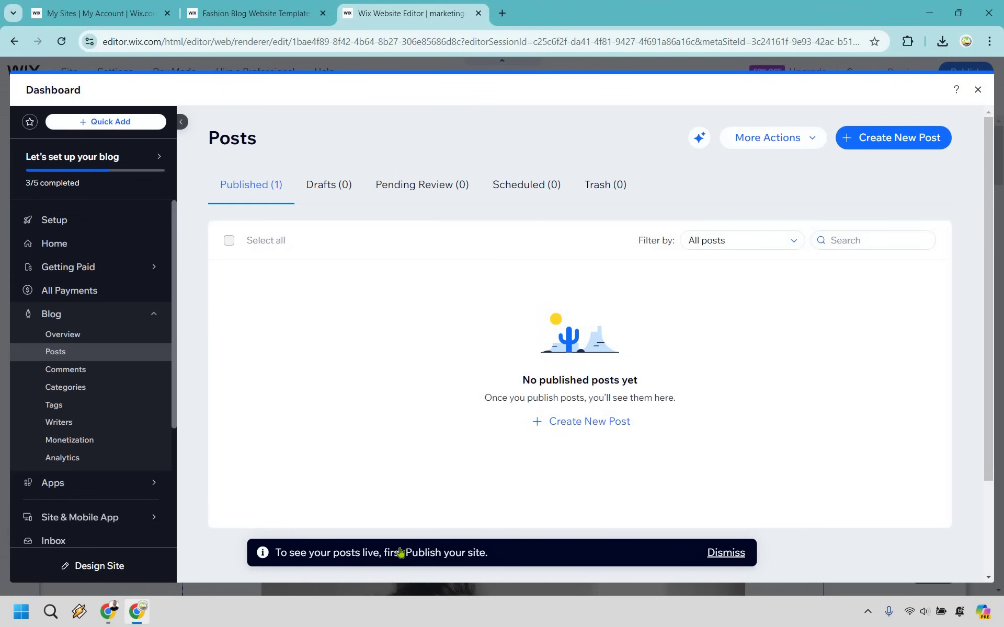
{"action": "left_click", "coordinate": [726, 553]}
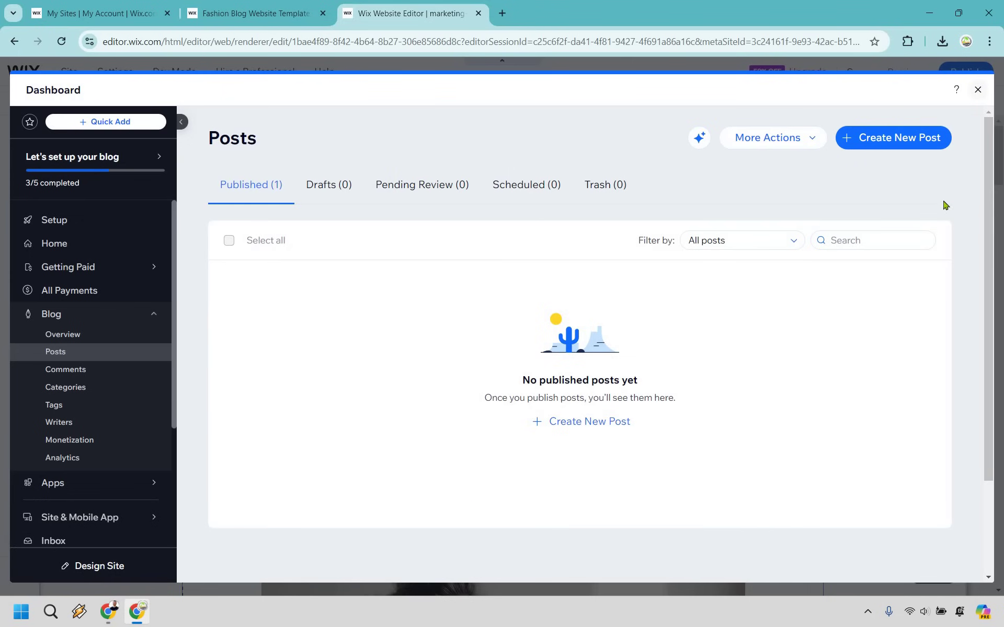
{"action": "left_click", "coordinate": [978, 89]}
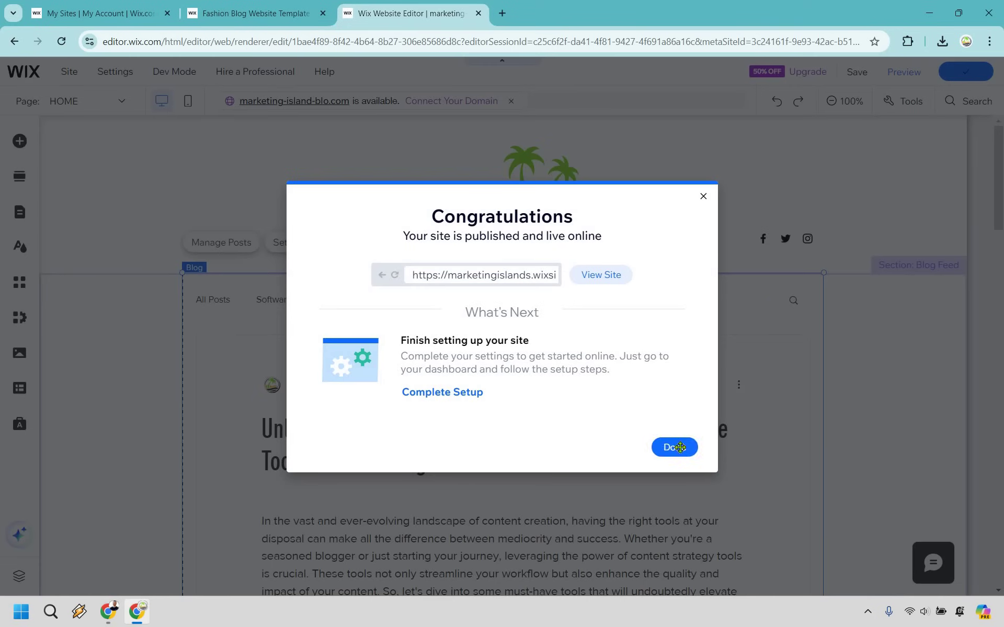
{"action": "left_click", "coordinate": [674, 447]}
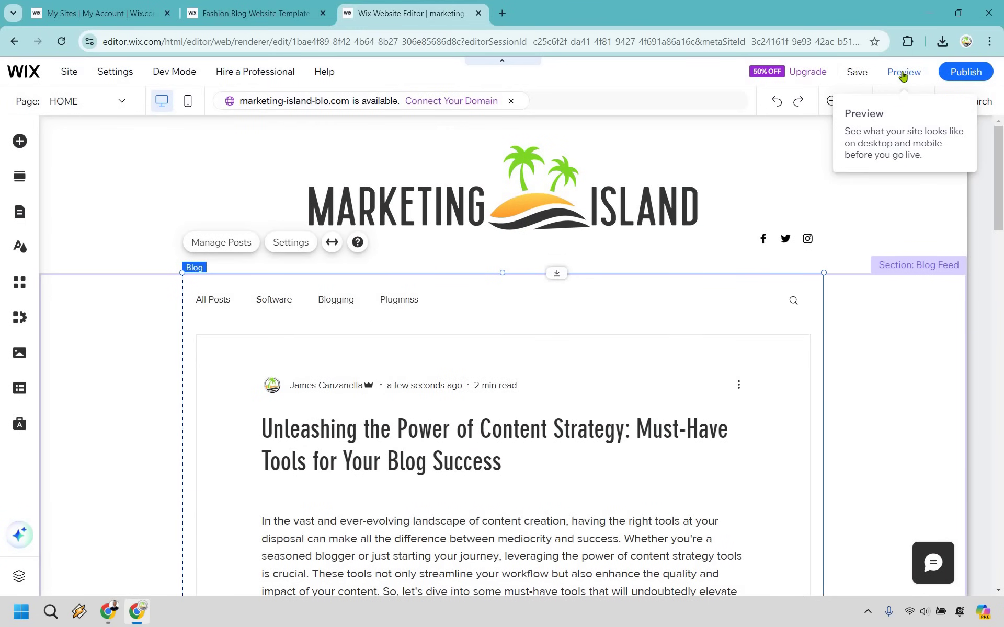
Step: Preview the site and look through the blog post from its title down to the conclusion and category links
{"action": "left_click", "coordinate": [903, 73]}
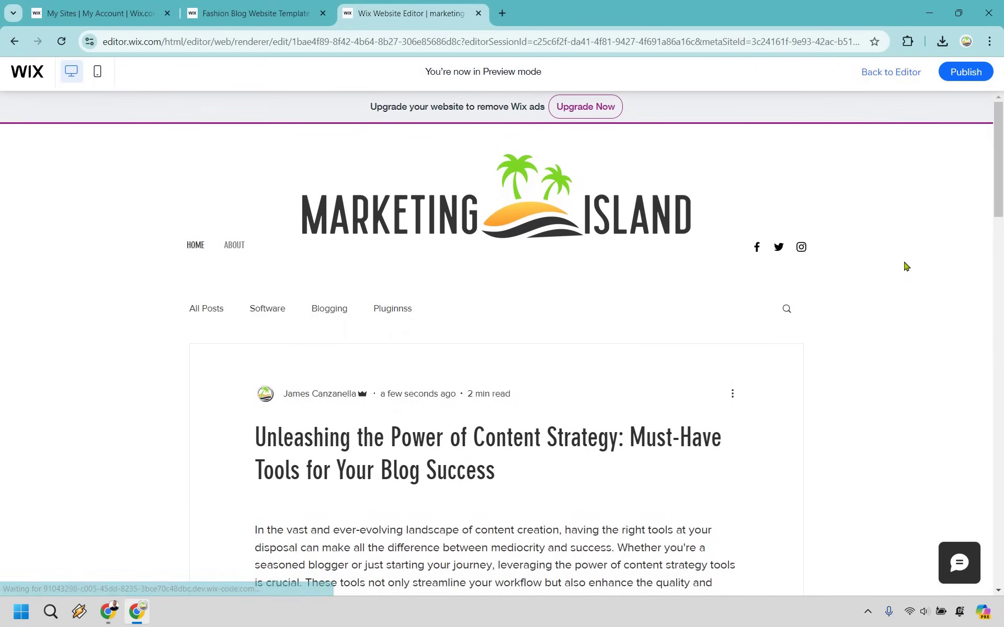
{"action": "scroll", "coordinate": [894, 264], "scroll_direction": "down", "scroll_amount": 6}
{"action": "scroll", "coordinate": [542, 297], "scroll_direction": "down", "scroll_amount": 6}
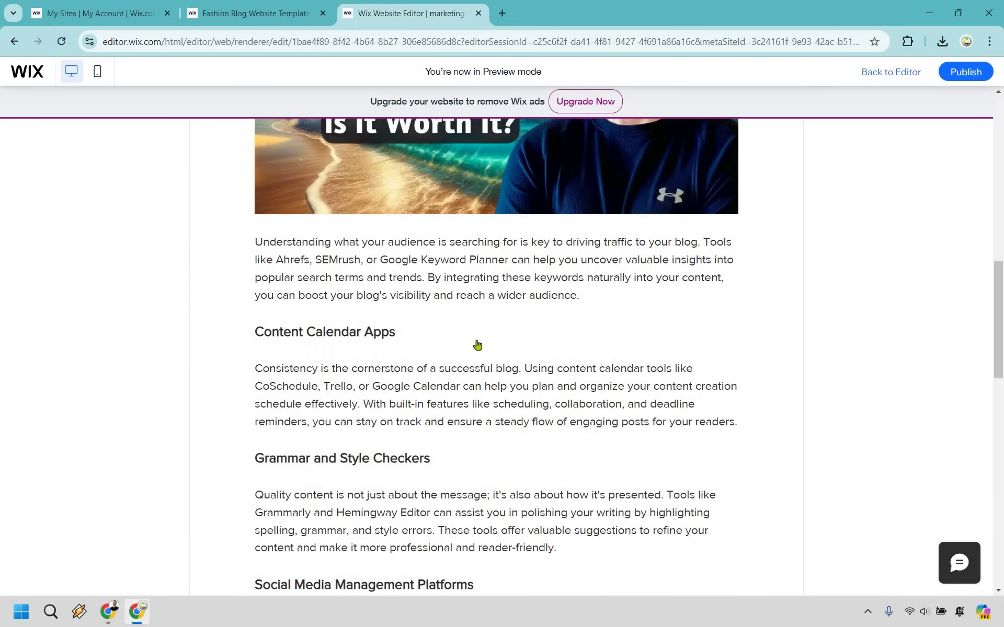
{"action": "scroll", "coordinate": [474, 345], "scroll_direction": "up", "scroll_amount": 4}
{"action": "scroll", "coordinate": [513, 272], "scroll_direction": "down", "scroll_amount": 15}
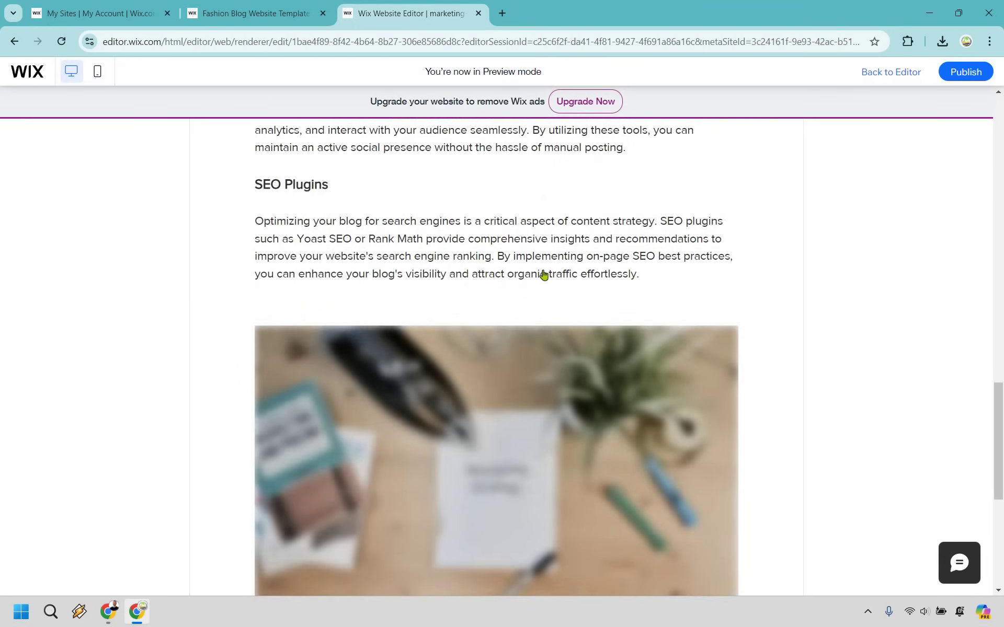
{"action": "scroll", "coordinate": [592, 417], "scroll_direction": "down", "scroll_amount": 3}
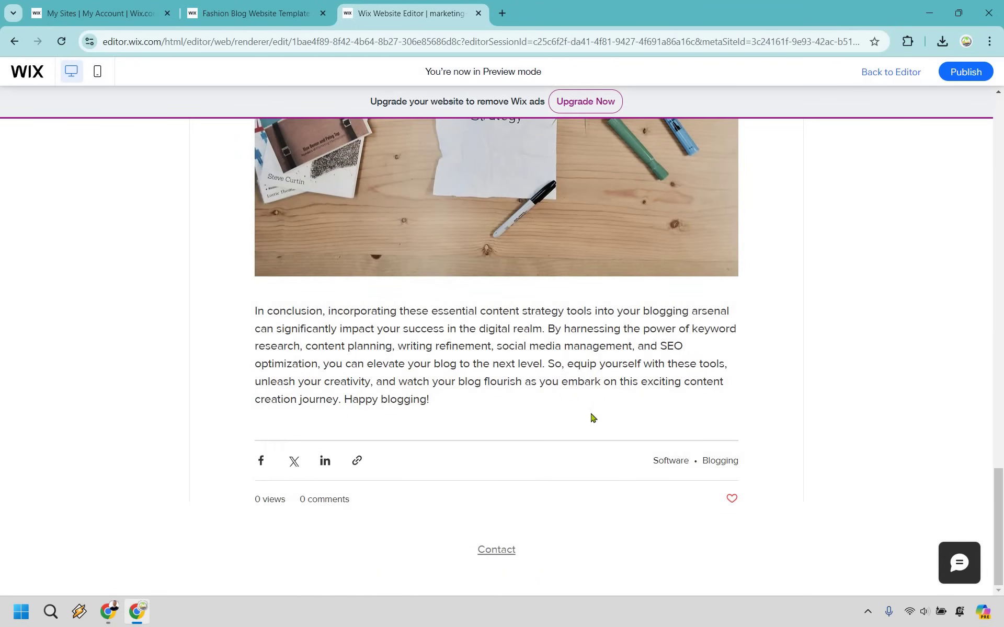
{"action": "scroll", "coordinate": [592, 416], "scroll_direction": "up", "scroll_amount": 20}
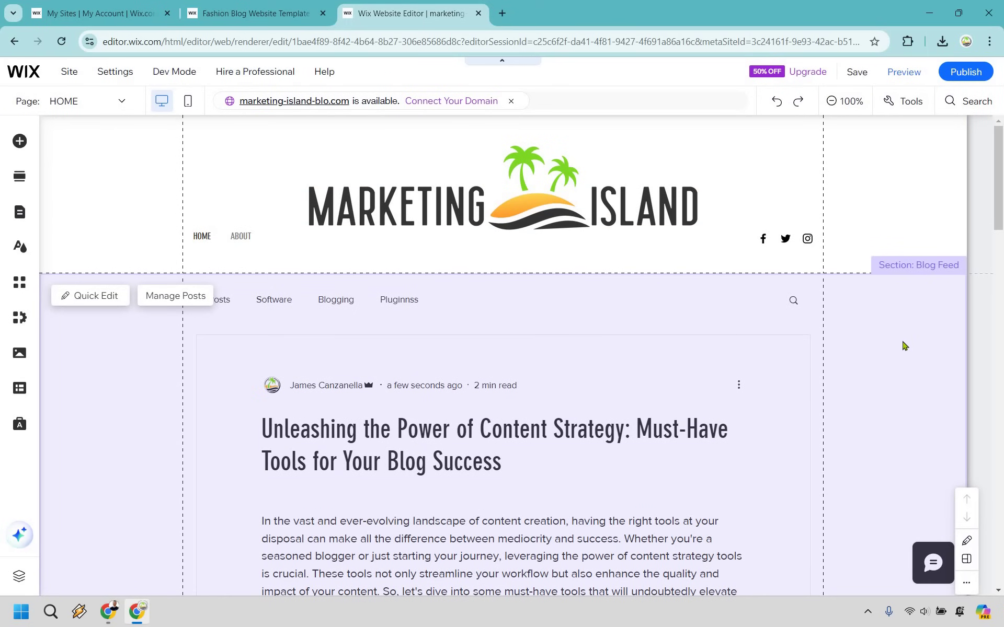
Step: Rename the blog category "Pluginnss" to "Plugins" and save the change
{"action": "left_click", "coordinate": [187, 300]}
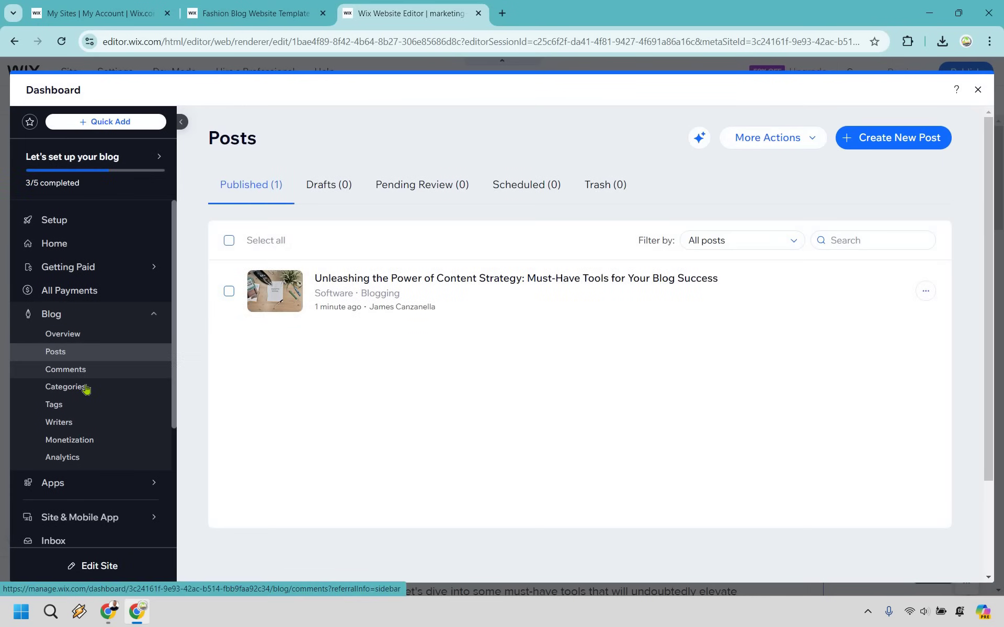
{"action": "left_click", "coordinate": [86, 390]}
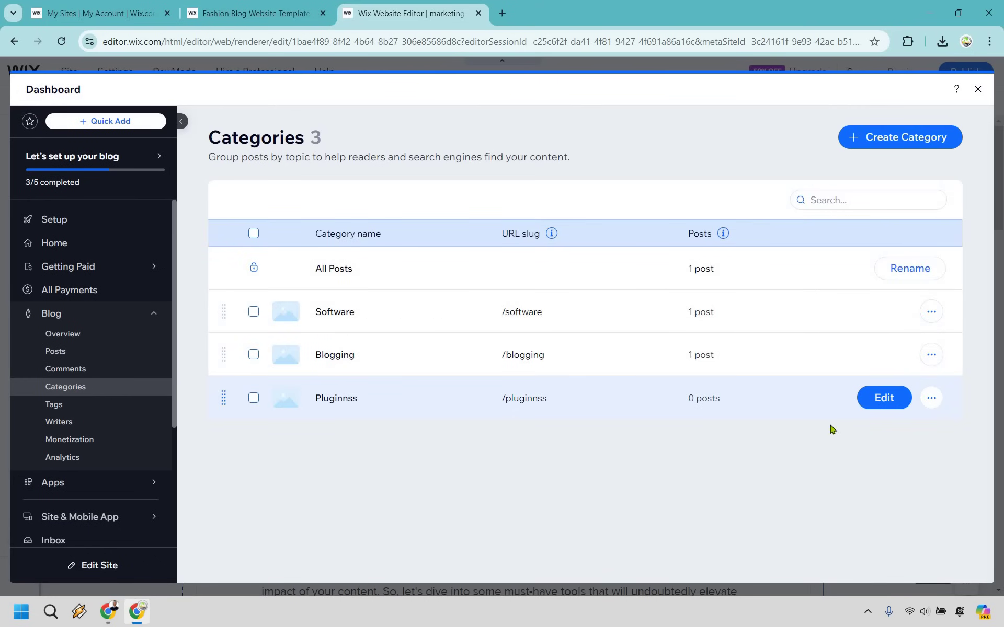
{"action": "left_click", "coordinate": [887, 398]}
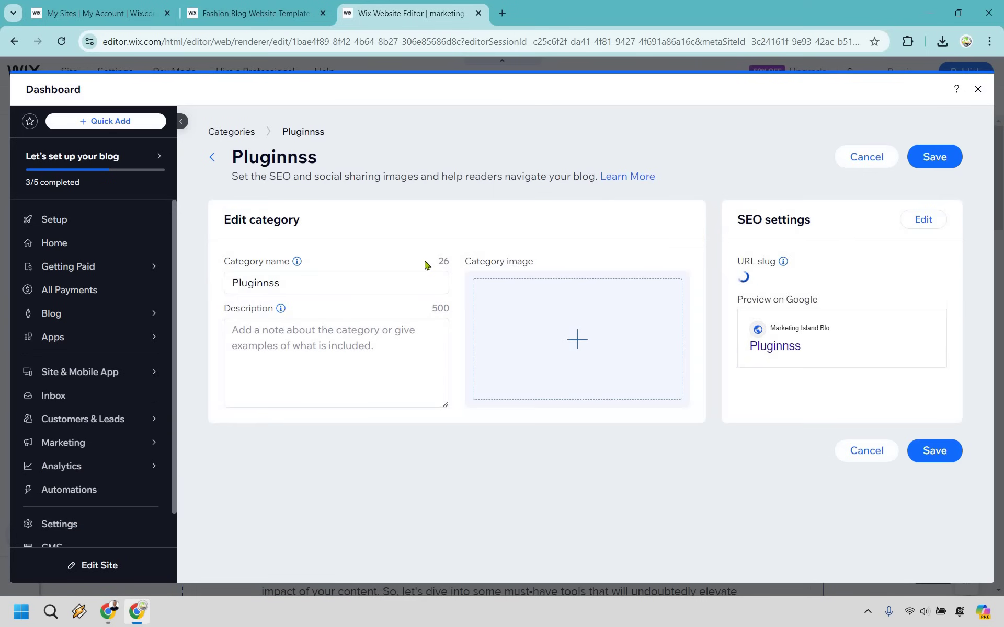
{"action": "left_click", "coordinate": [305, 284]}
{"action": "key", "text": "ctrl+a"}
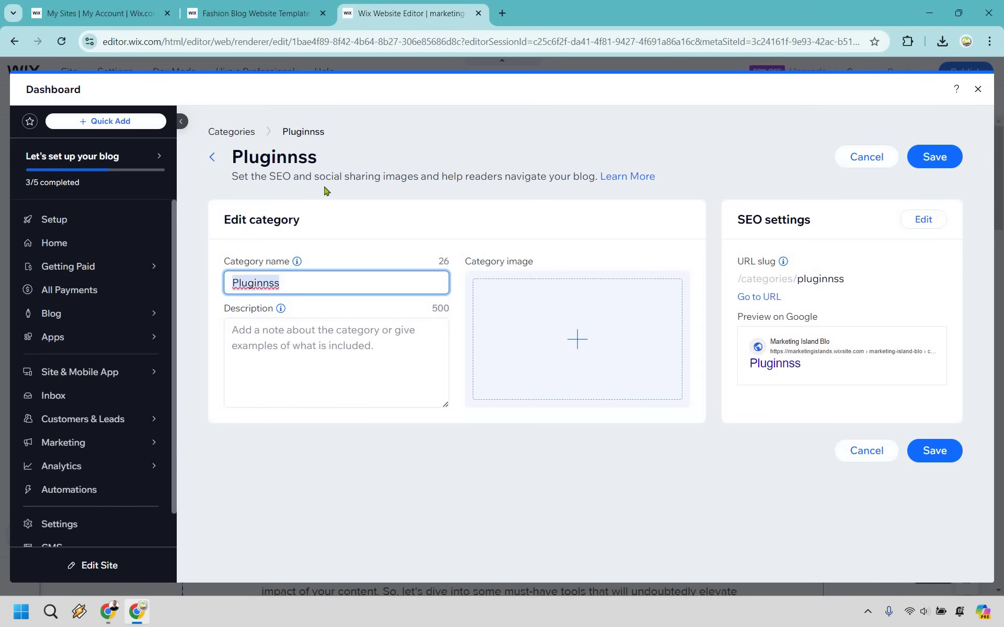
{"action": "key", "text": "BackSpace"}
{"action": "type", "text": "Plugins"}
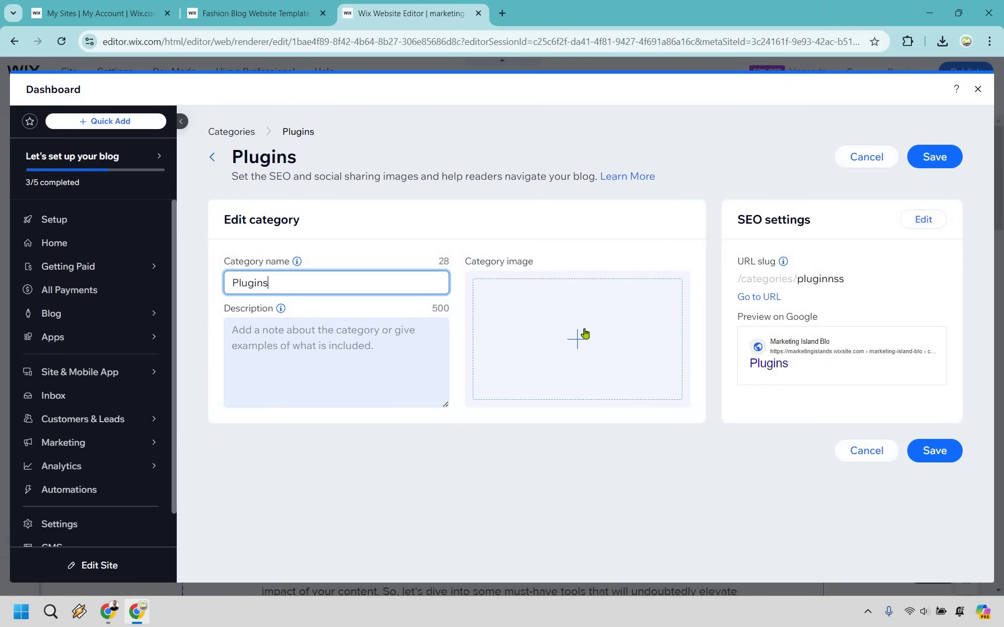
{"action": "left_click", "coordinate": [953, 457]}
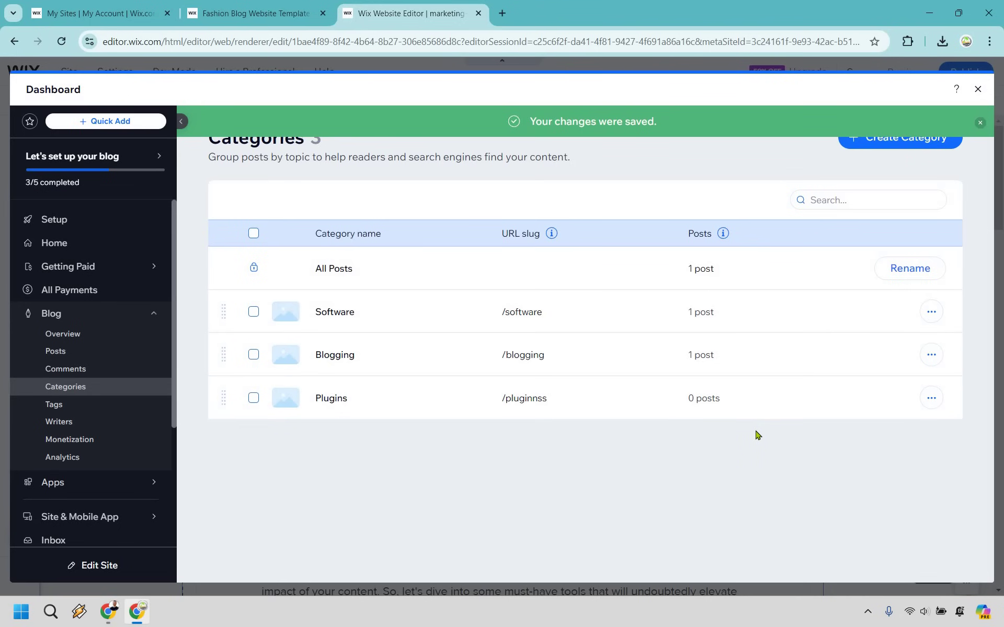
Step: Delete the "Plugins" category from the blog's category list
{"action": "left_click", "coordinate": [931, 398]}
{"action": "left_click", "coordinate": [863, 397]}
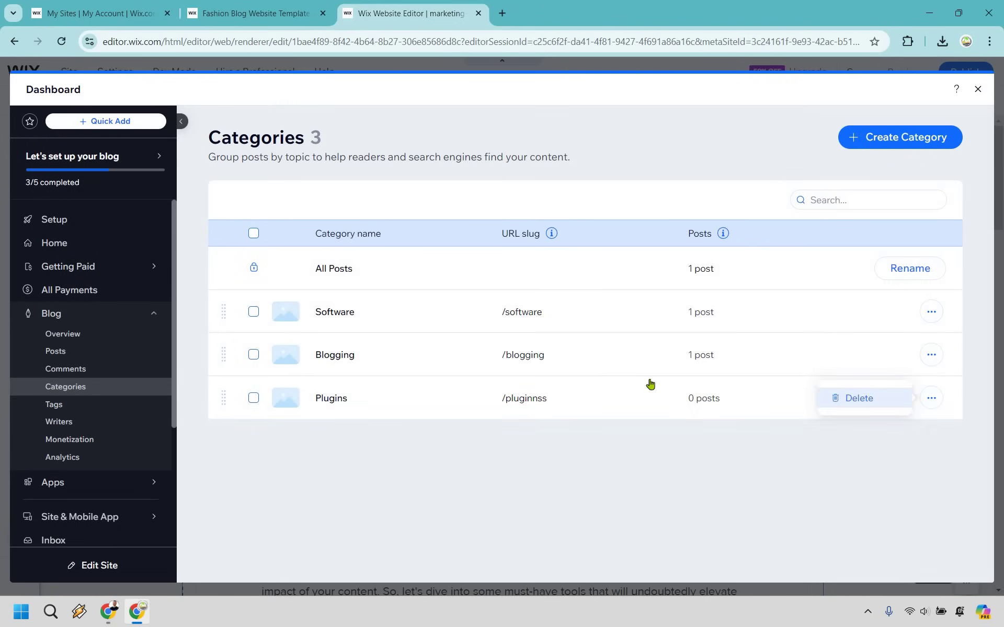
{"action": "key", "text": "Return"}
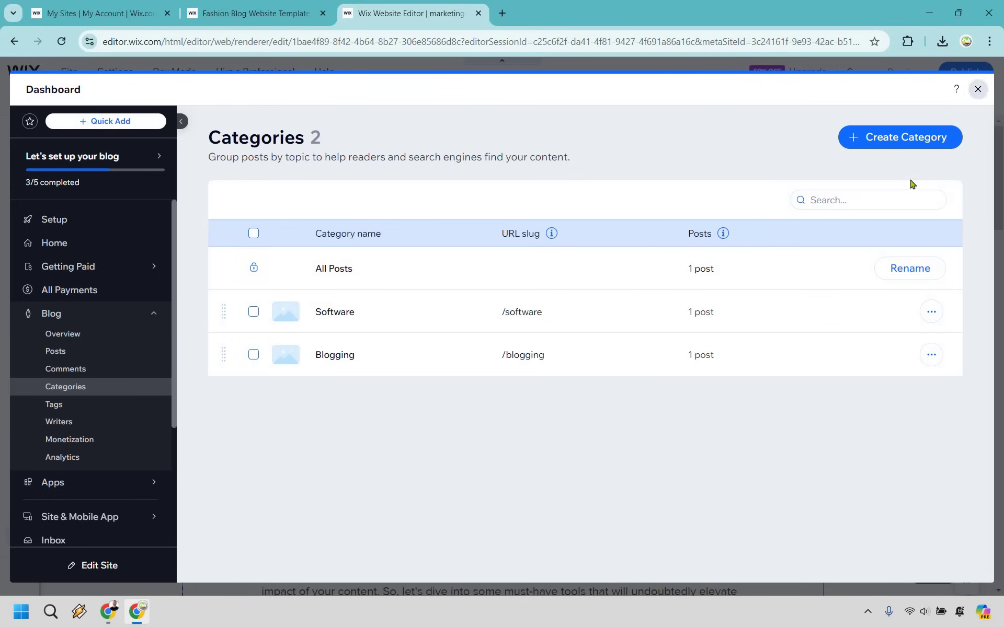
Step: Return to the site editor, open the live site and look over the published content strategy post
{"action": "left_click", "coordinate": [976, 89]}
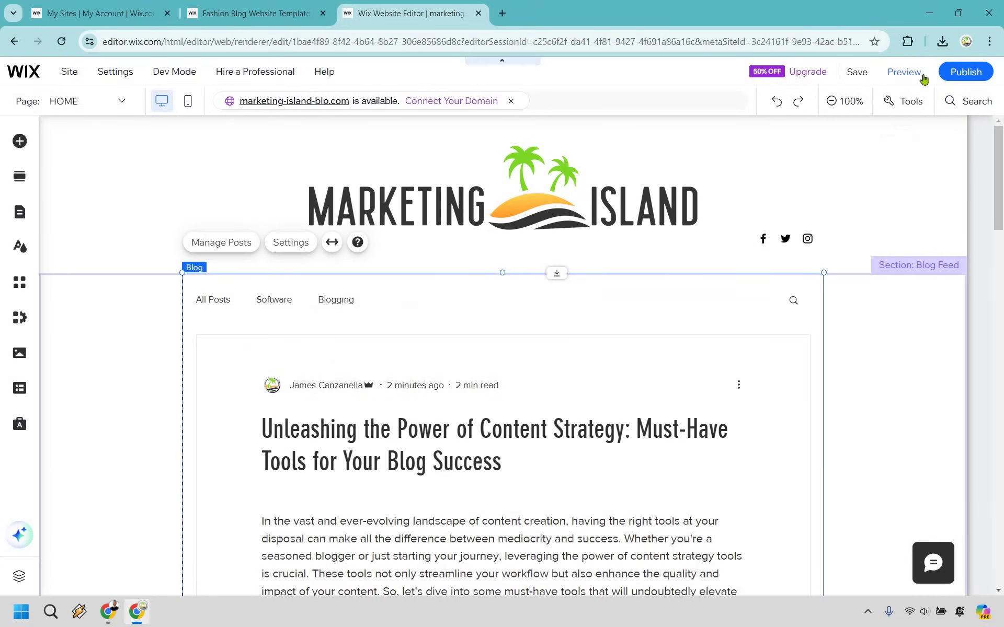
{"action": "mouse_move", "coordinate": [966, 74]}
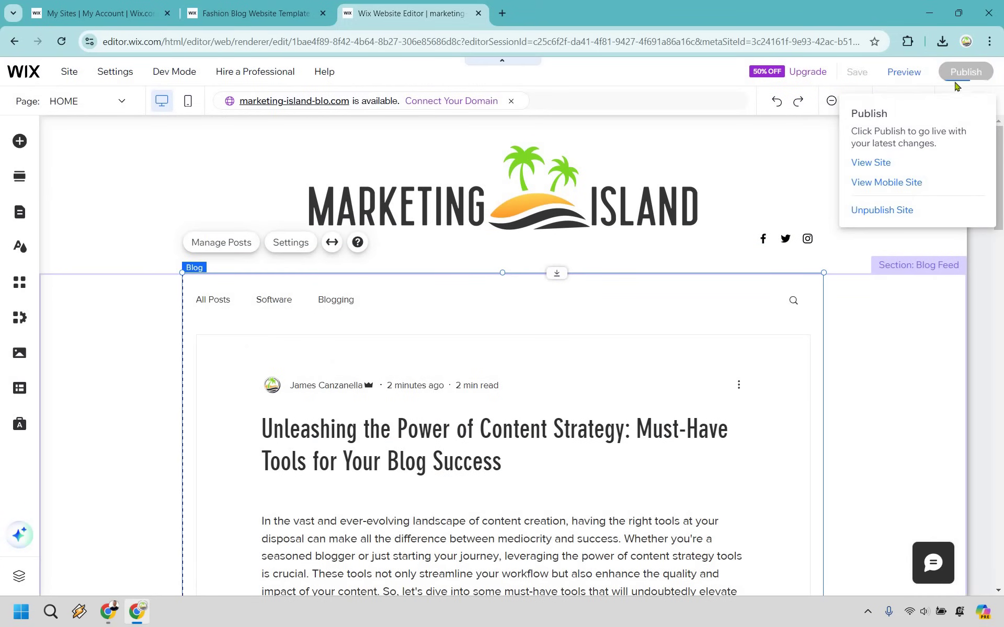
{"action": "left_click", "coordinate": [870, 162]}
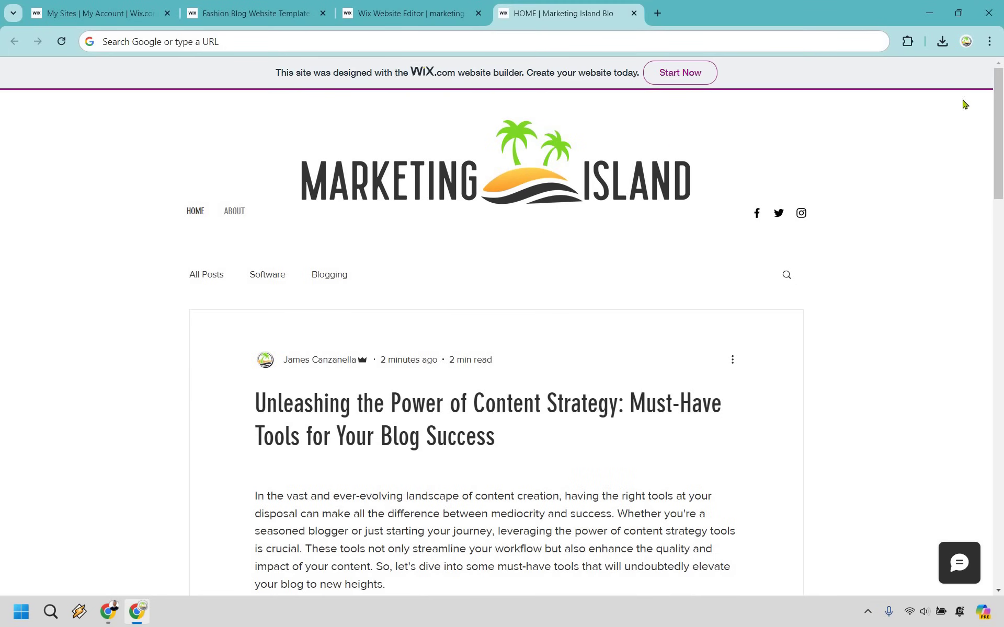
{"action": "scroll", "coordinate": [1002, 491], "scroll_direction": "down", "scroll_amount": 20}
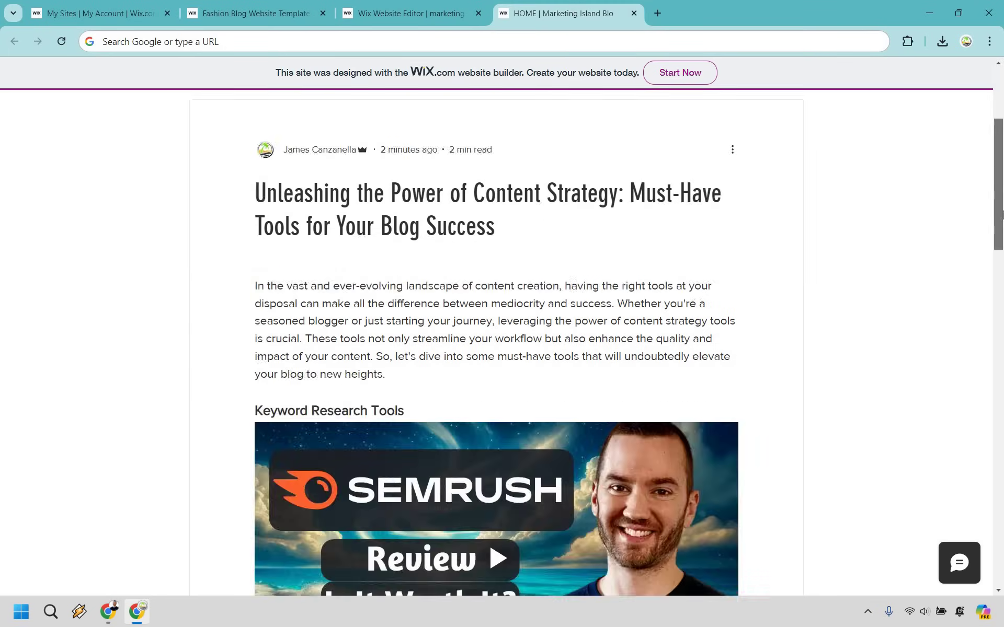
{"action": "scroll", "coordinate": [713, 281], "scroll_direction": "up", "scroll_amount": 20}
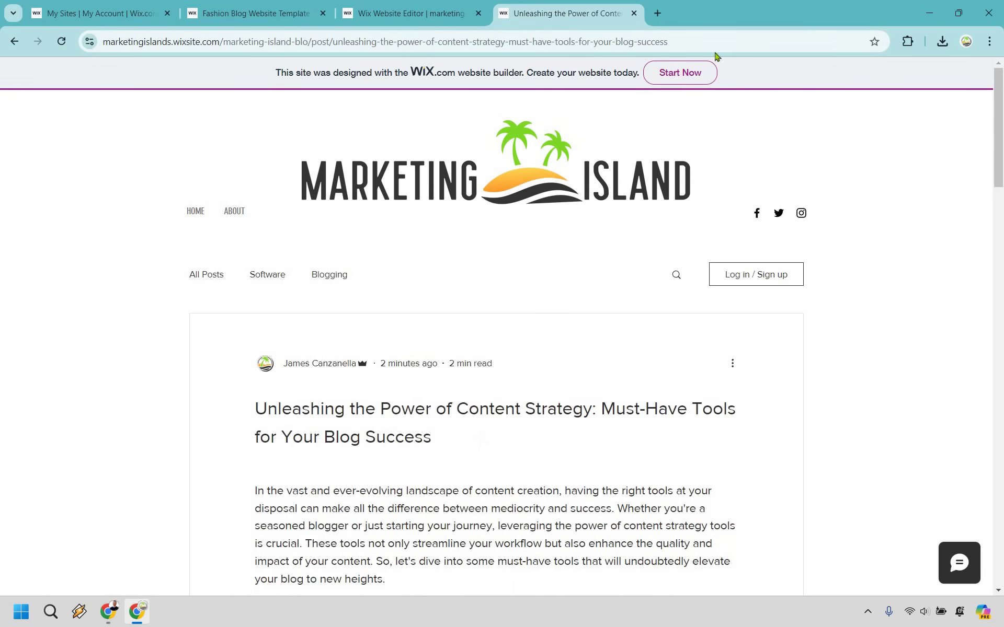
Step: Test the Semrush review video embedded under Keyword Research Tools and look through the rest of the live post down to its comments section
{"action": "scroll", "coordinate": [873, 262], "scroll_direction": "down", "scroll_amount": 3}
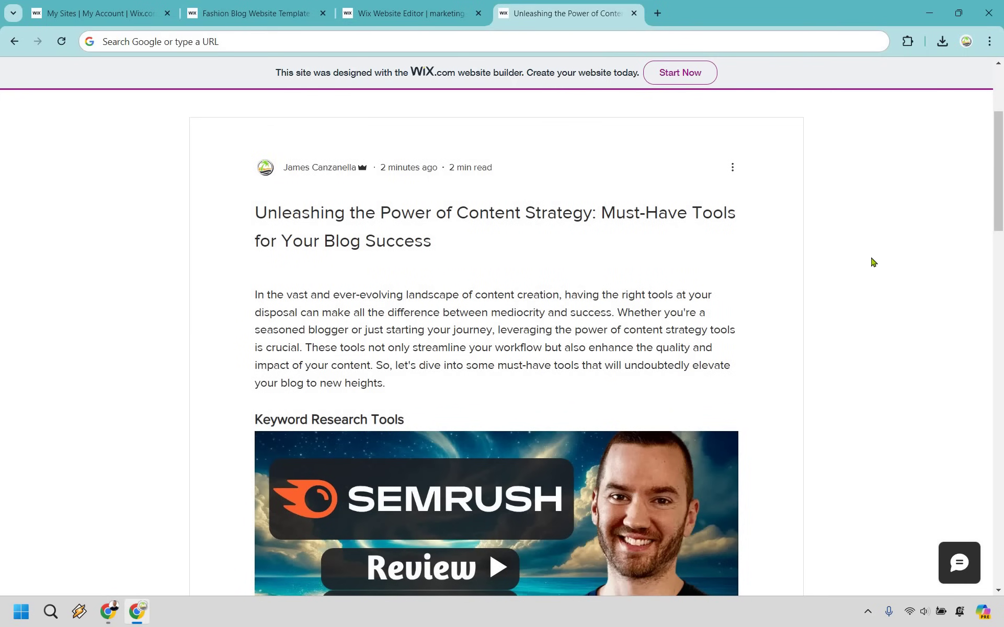
{"action": "scroll", "coordinate": [873, 261], "scroll_direction": "up", "scroll_amount": 3}
{"action": "scroll", "coordinate": [752, 336], "scroll_direction": "down", "scroll_amount": 6}
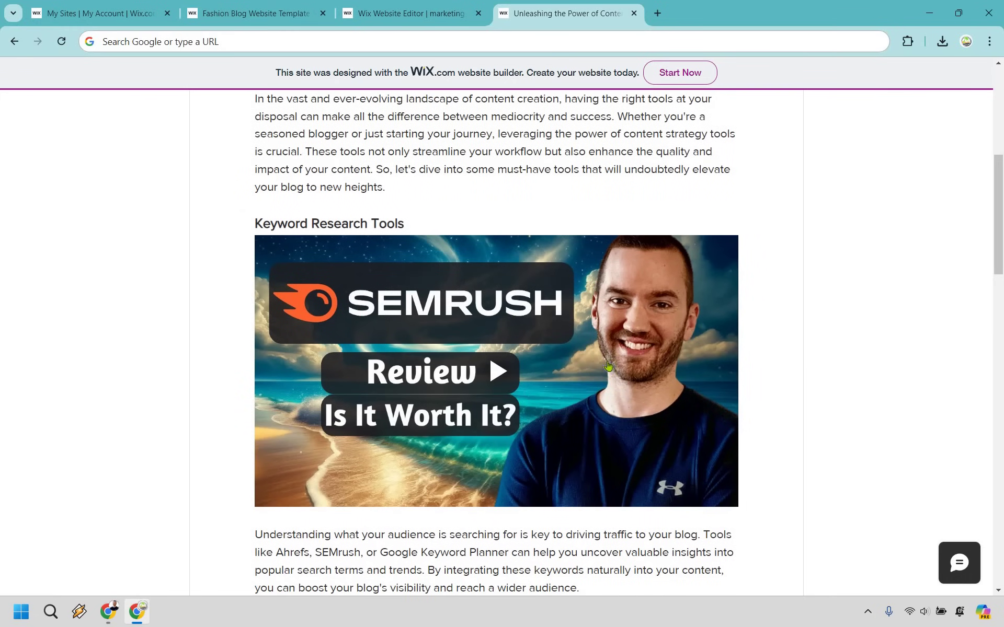
{"action": "left_click", "coordinate": [488, 371]}
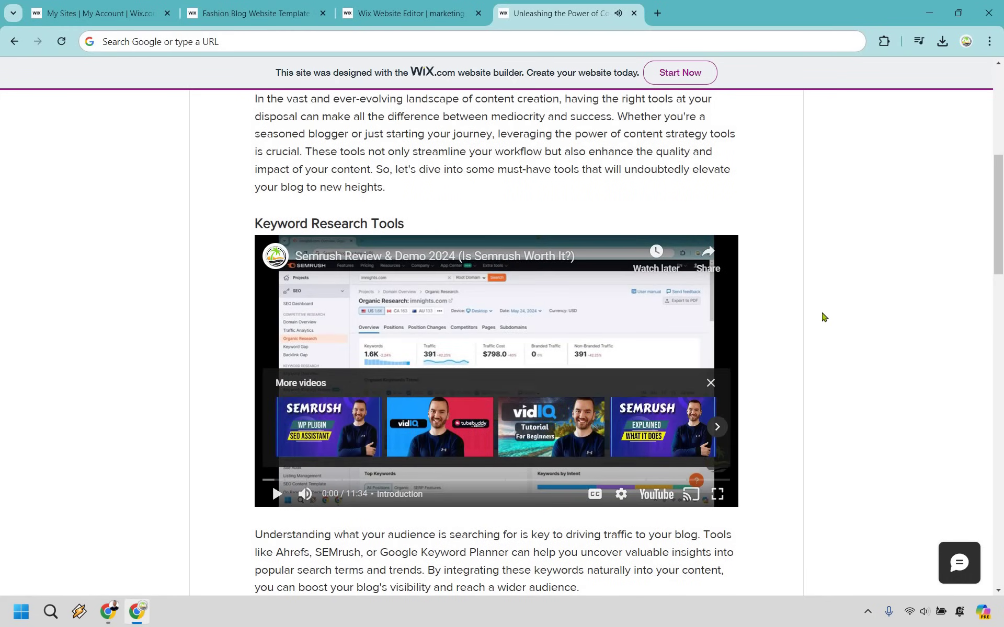
{"action": "scroll", "coordinate": [838, 304], "scroll_direction": "down", "scroll_amount": 18}
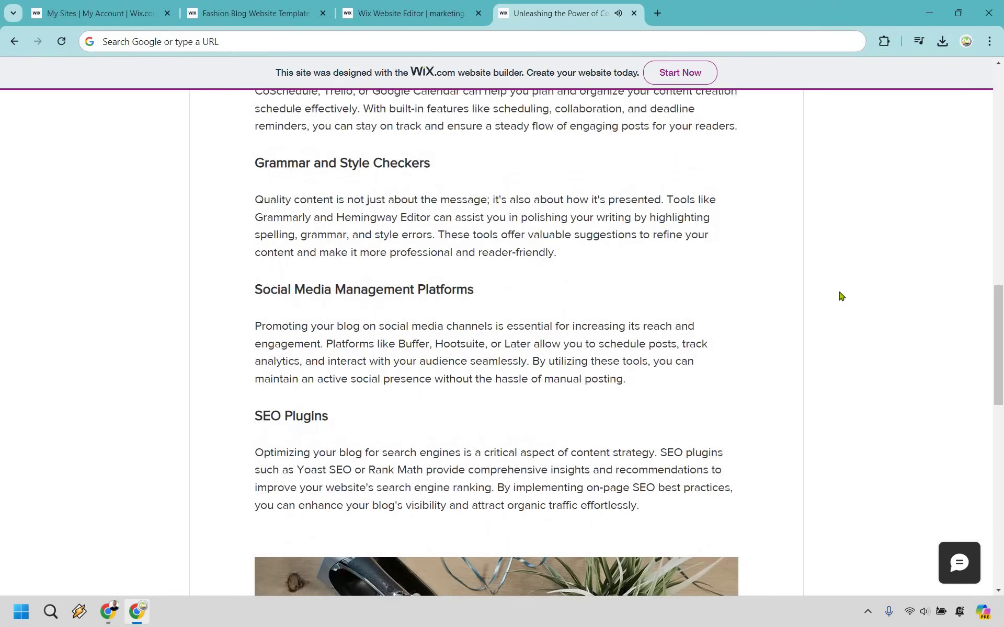
{"action": "scroll", "coordinate": [853, 397], "scroll_direction": "down", "scroll_amount": 4}
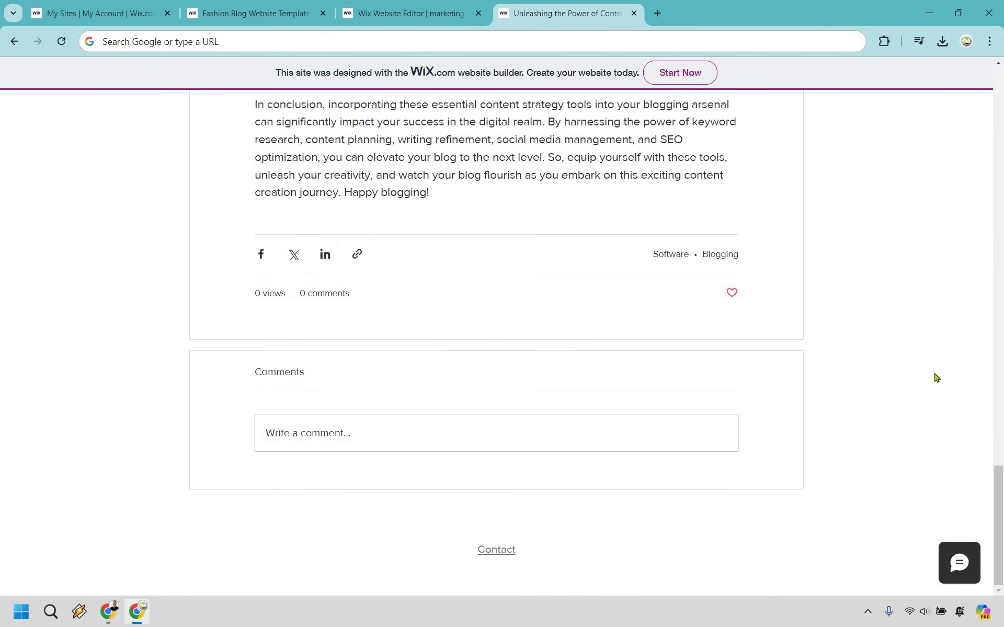
{"action": "scroll", "coordinate": [936, 377], "scroll_direction": "up", "scroll_amount": 10}
{"action": "scroll", "coordinate": [936, 377], "scroll_direction": "up", "scroll_amount": 12}
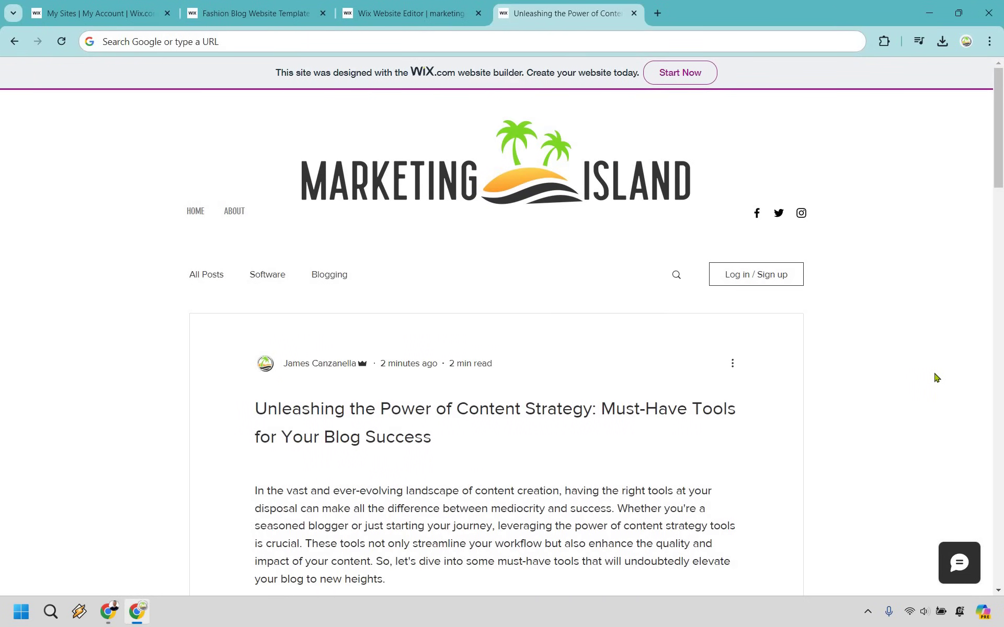